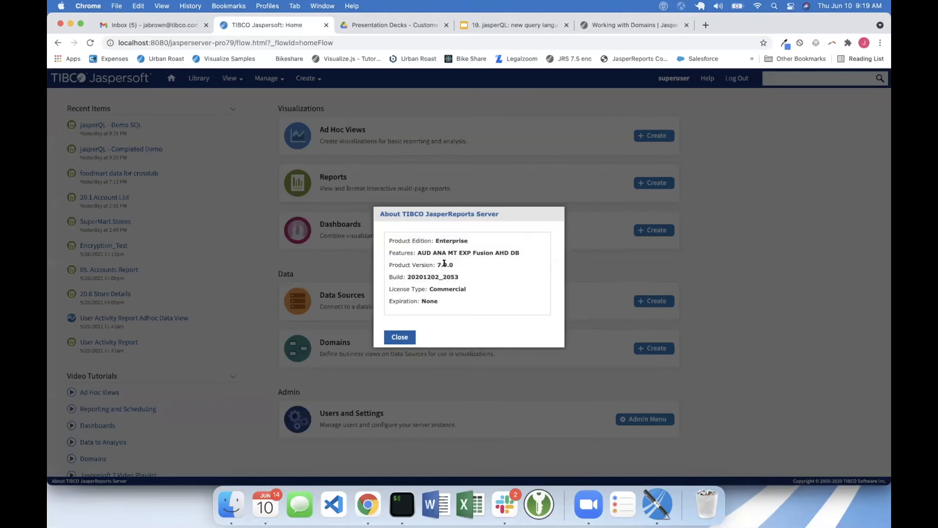
# - Close the server's product information, switch to Jaspersoft Studio and display its Repository Explorer
pyautogui.click(403, 336)
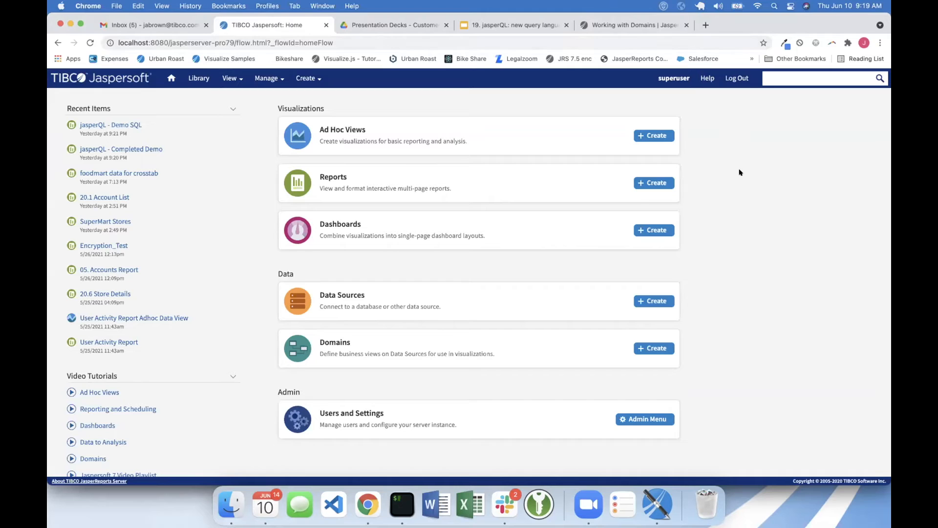
pyautogui.click(654, 506)
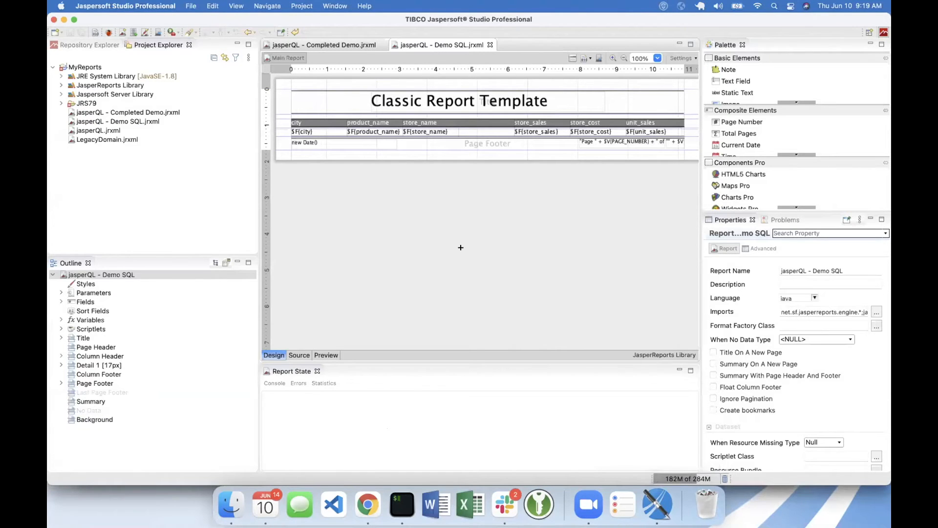
pyautogui.click(81, 45)
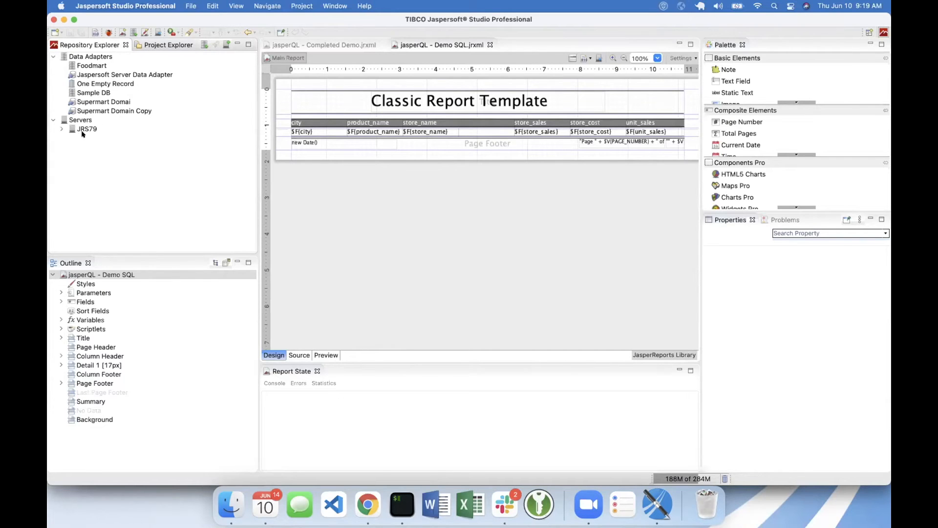
pyautogui.click(85, 128)
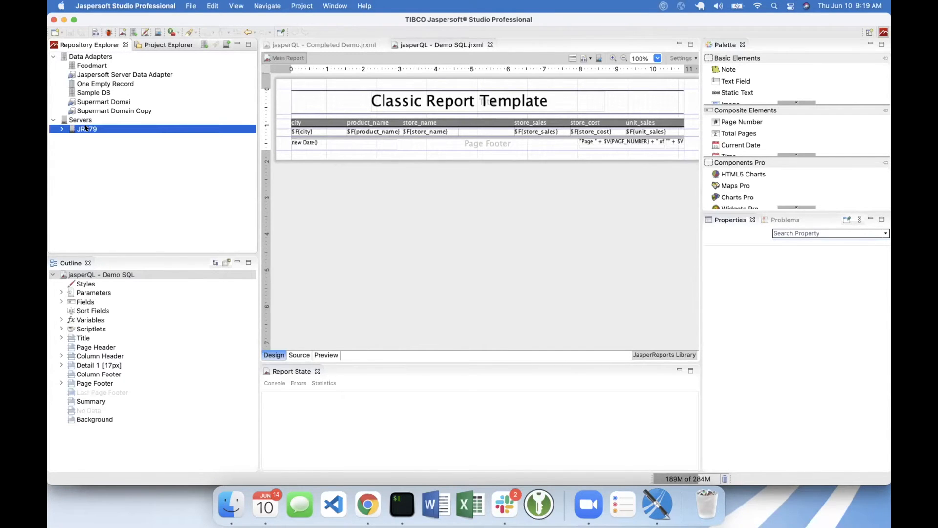
pyautogui.rightClick(85, 128)
pyautogui.click(80, 120)
pyautogui.click(81, 120)
pyautogui.click(88, 128)
pyautogui.click(84, 120)
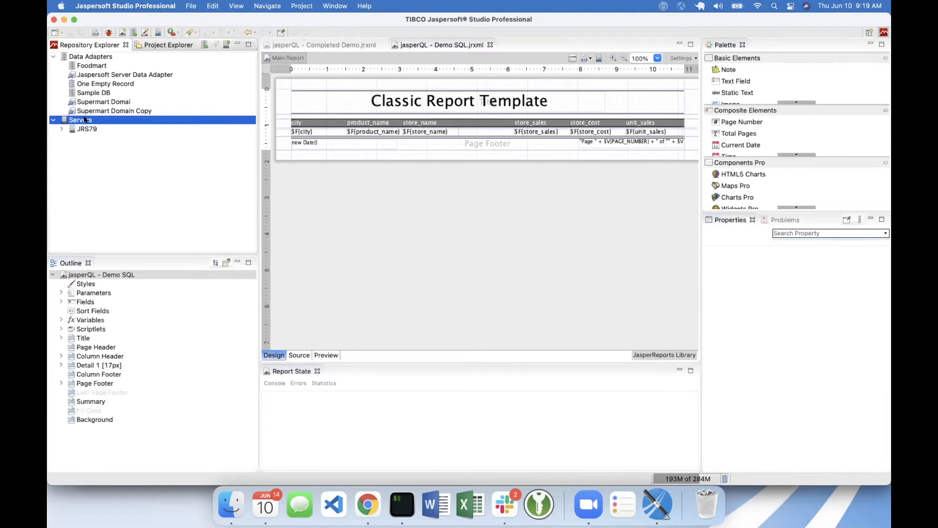
# - Review the settings for a new JasperReports Server connection, including the advanced ones, and leave without creating it
pyautogui.rightClick(85, 119)
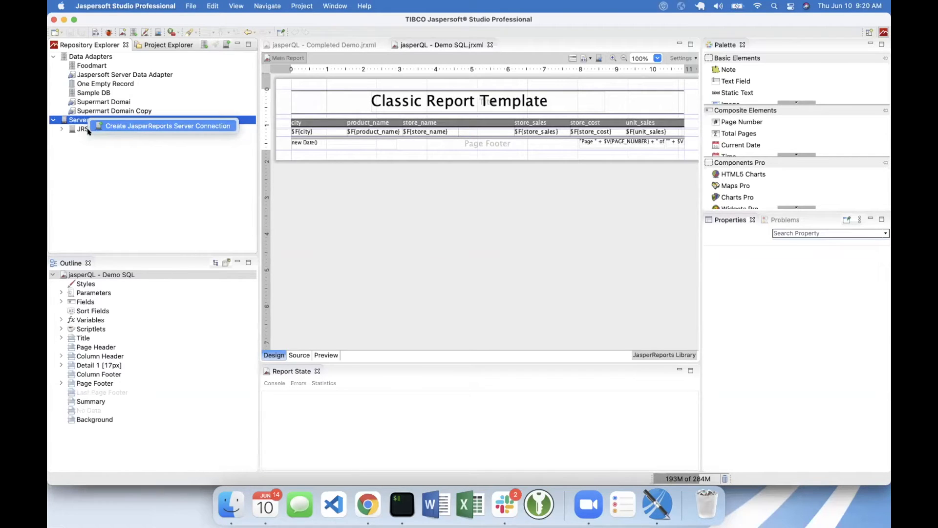
pyautogui.click(125, 127)
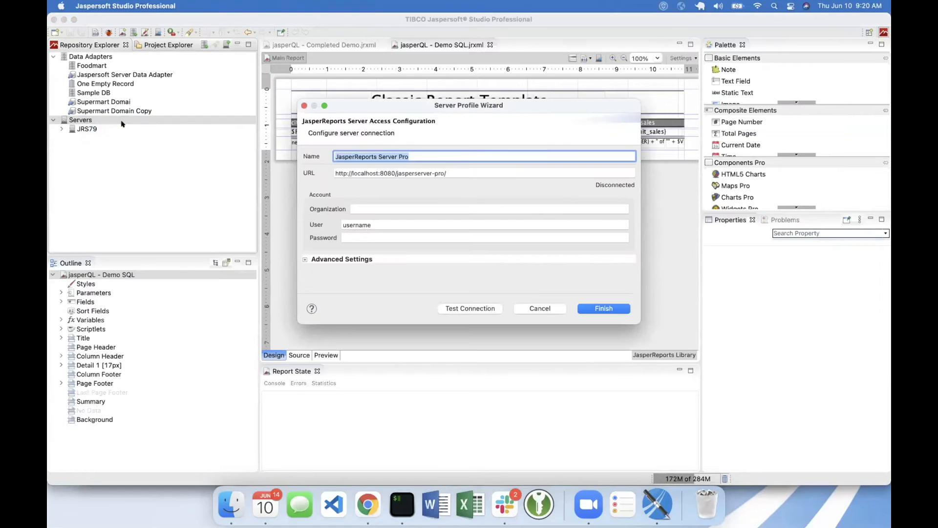
pyautogui.tripleClick(427, 172)
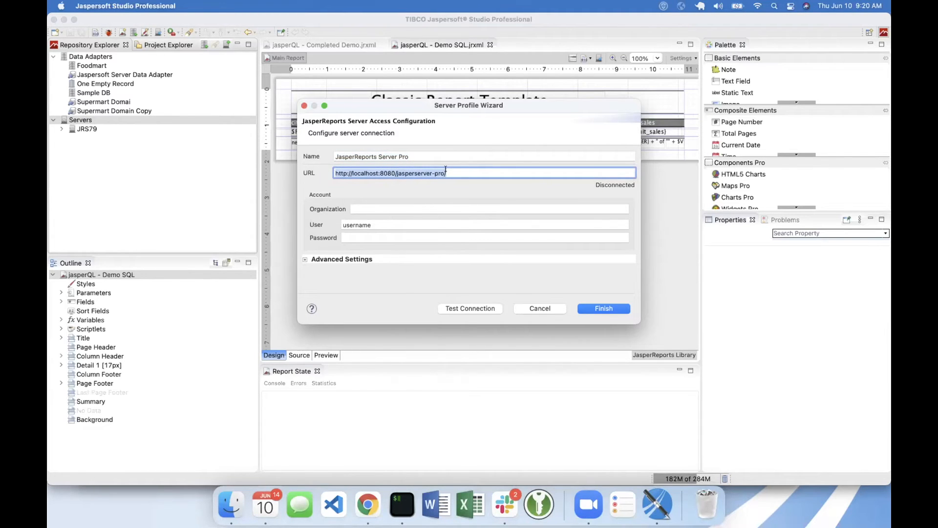
pyautogui.tripleClick(390, 224)
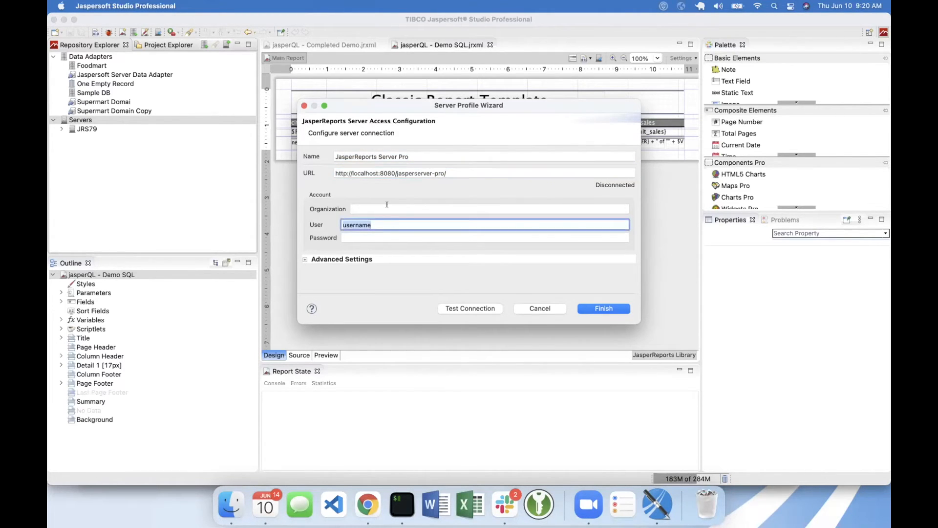
pyautogui.click(303, 259)
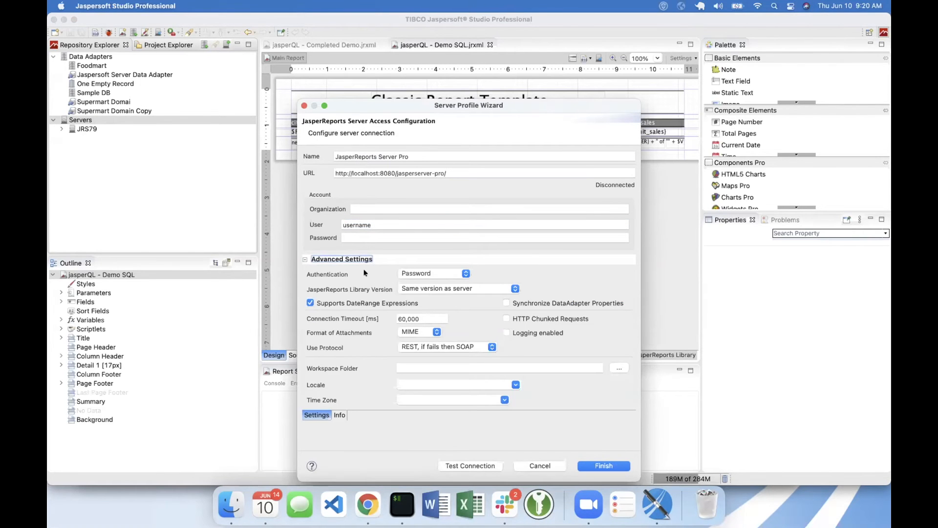
pyautogui.click(539, 465)
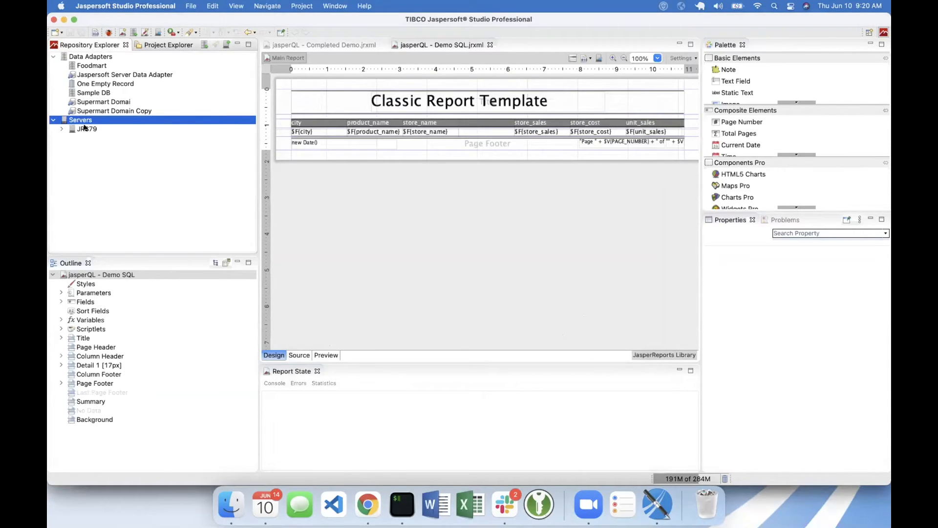
# - Start a new data adapter of the Jaspersoft Server type
pyautogui.click(85, 129)
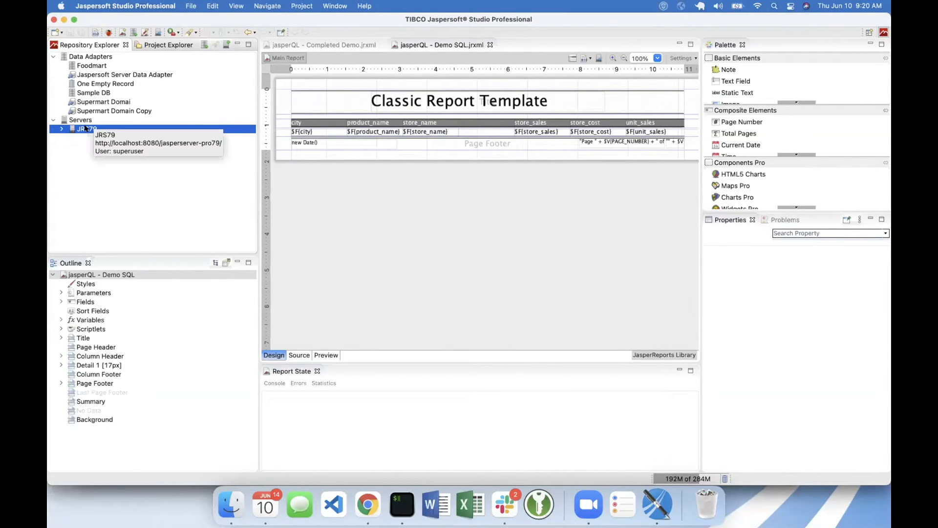
pyautogui.click(105, 56)
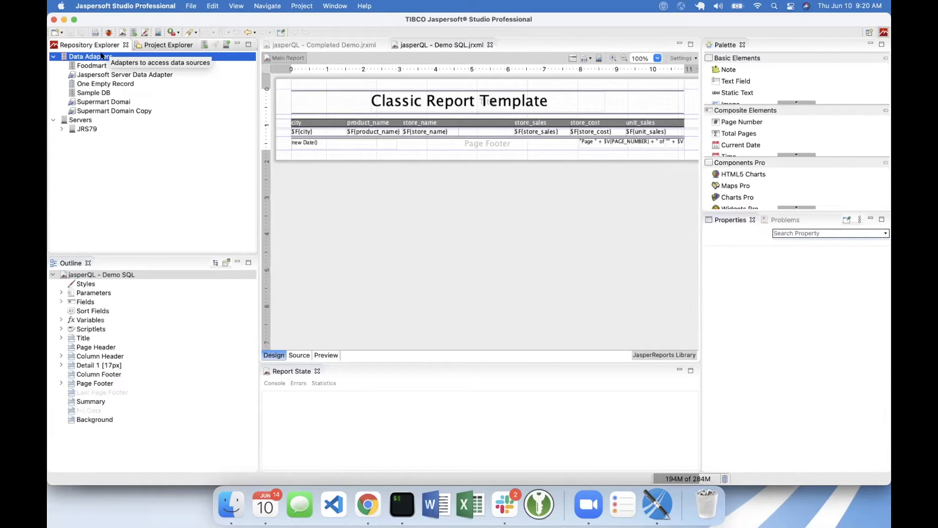
pyautogui.rightClick(102, 56)
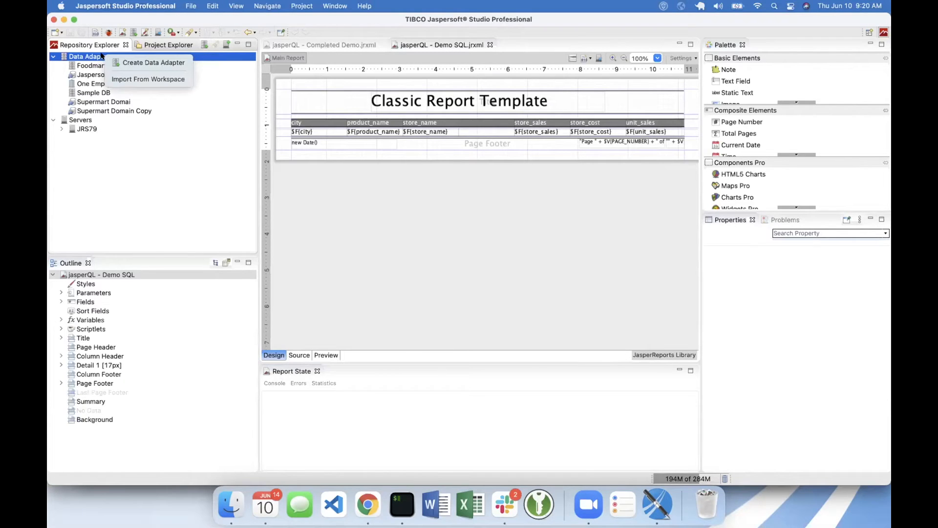
pyautogui.click(145, 62)
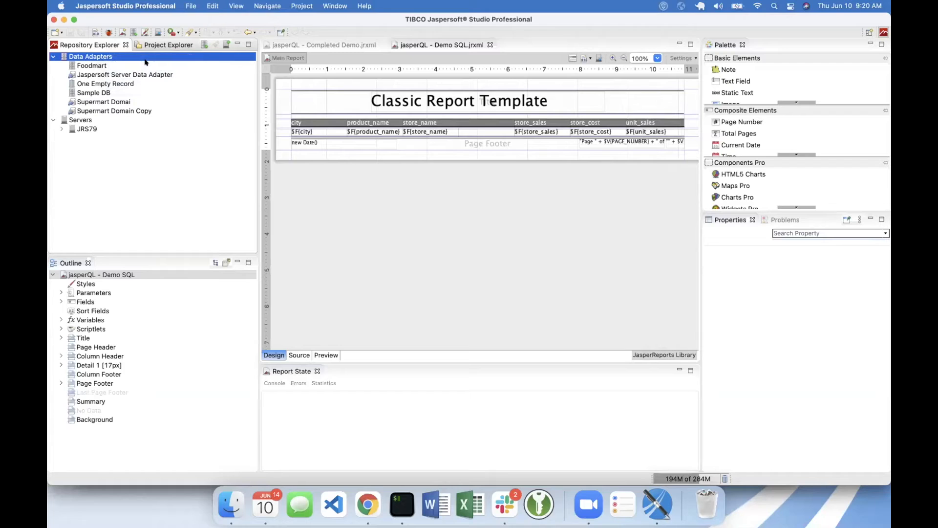
pyautogui.scroll(-1, 385, 174)
pyautogui.scroll(-2, 385, 174)
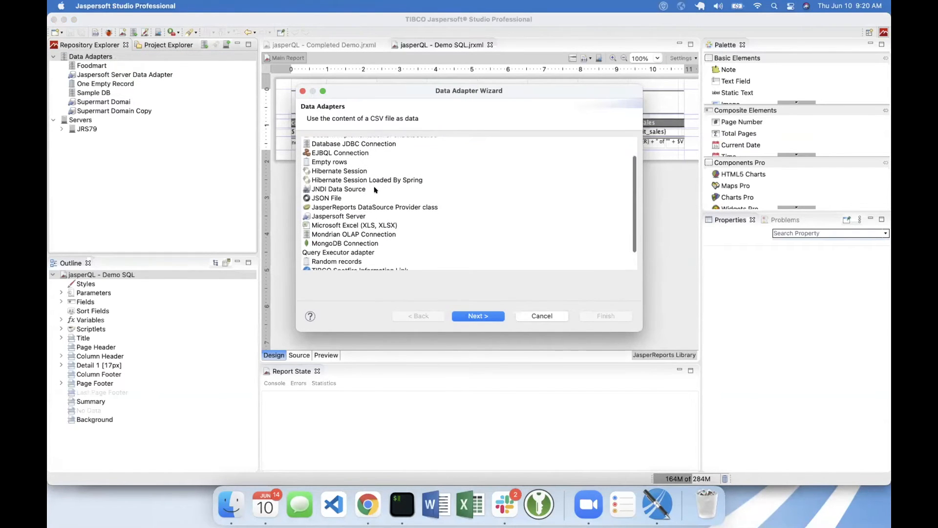
pyautogui.click(356, 217)
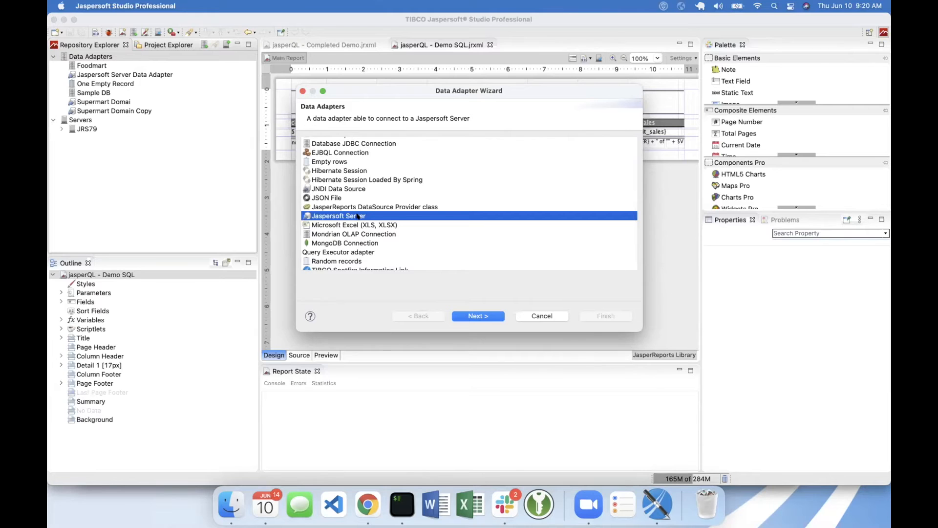
pyautogui.click(474, 317)
# - Name the data adapter Test Domain and take its connection details from the JRS79 server
pyautogui.write('Test Domain')
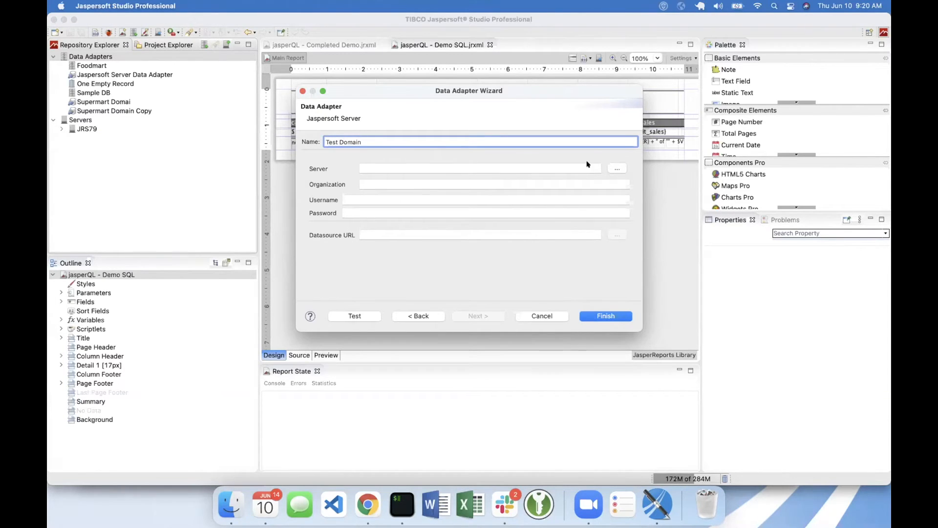
pyautogui.click(616, 168)
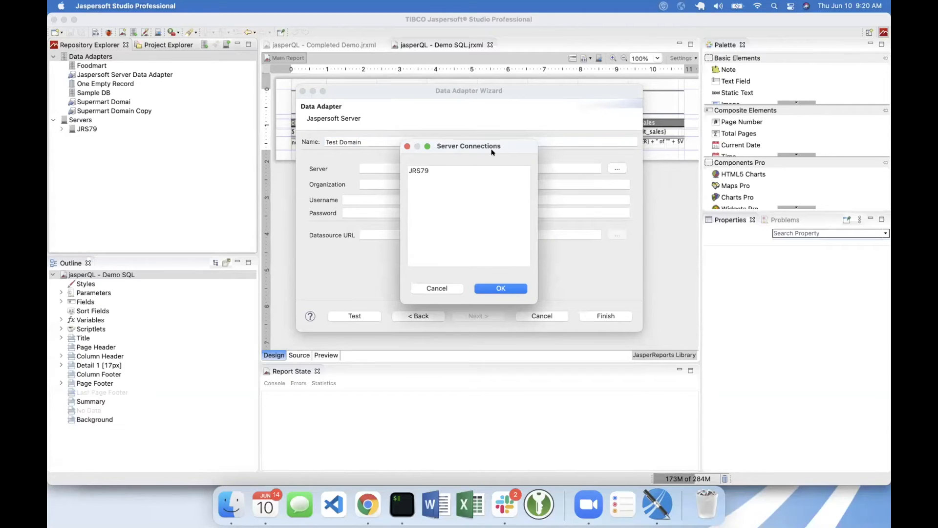
pyautogui.click(419, 172)
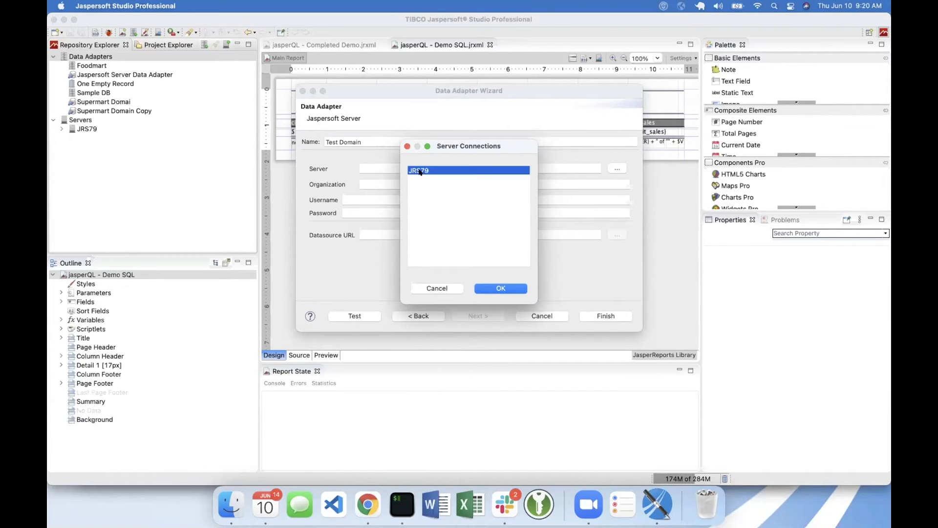
pyautogui.click(500, 287)
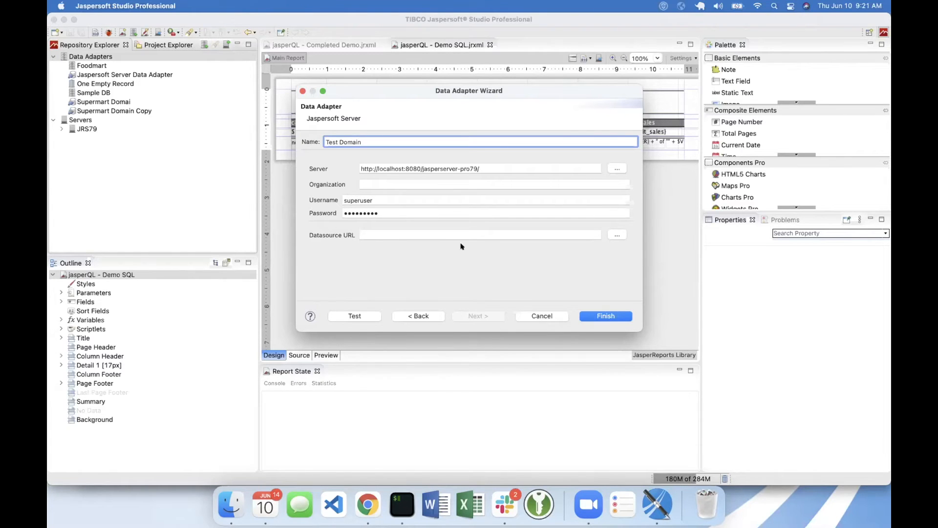
# - Set the adapter's datasource to Supermart Domain from the Public/Samples/Domains folder
pyautogui.click(413, 233)
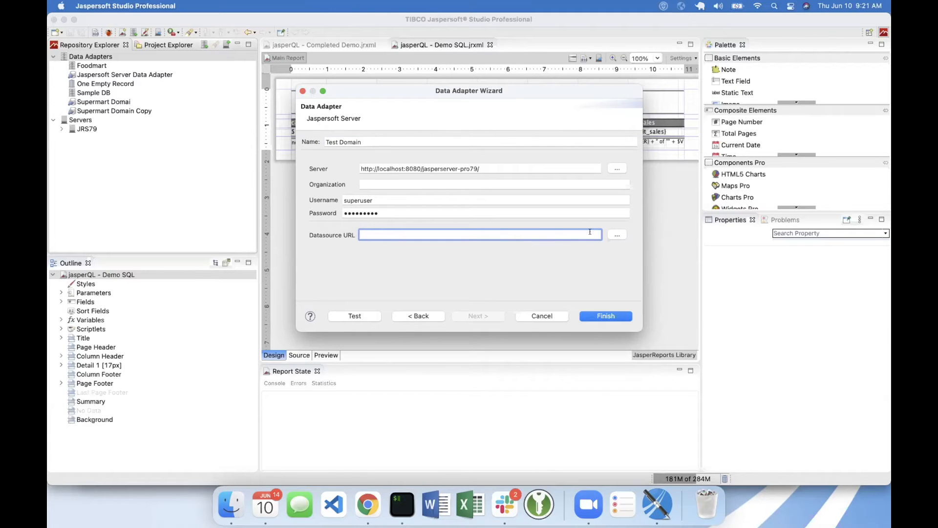
pyautogui.click(617, 235)
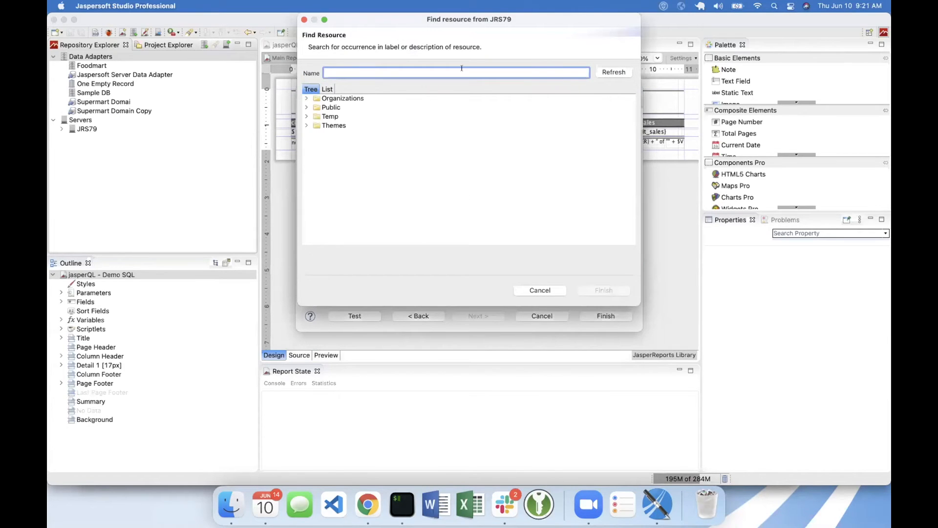
pyautogui.click(307, 107)
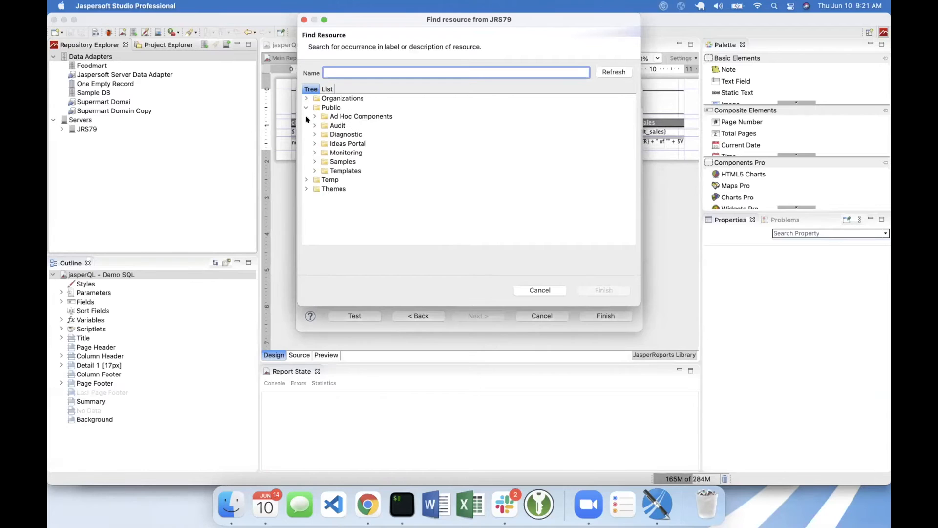
pyautogui.click(314, 161)
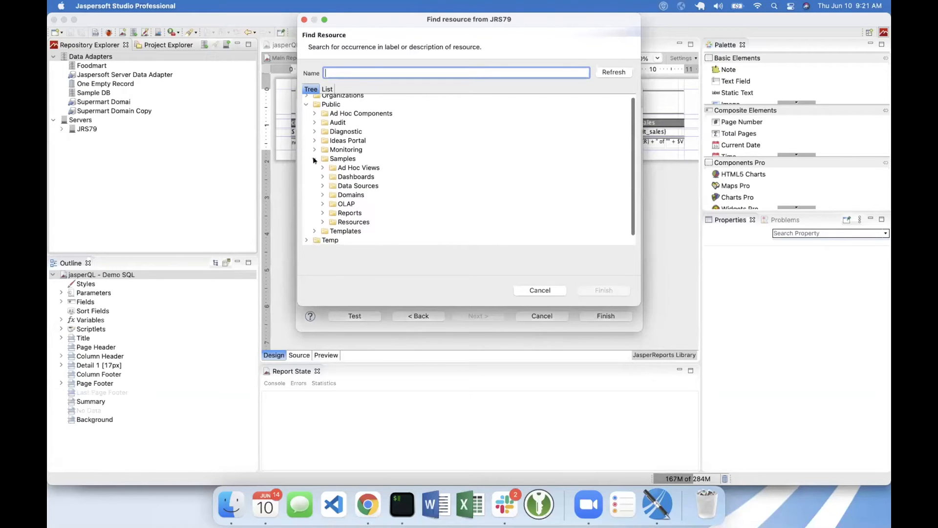
pyautogui.click(323, 194)
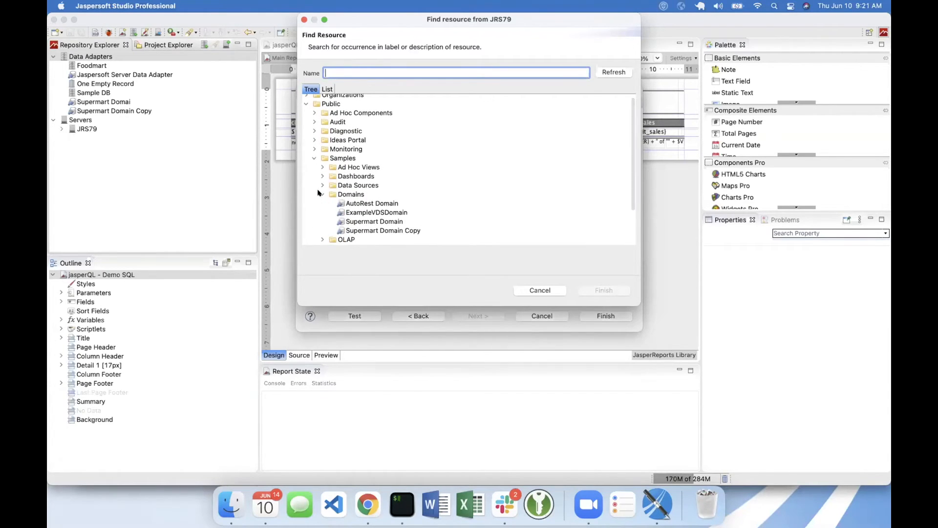
pyautogui.scroll(-1, 317, 193)
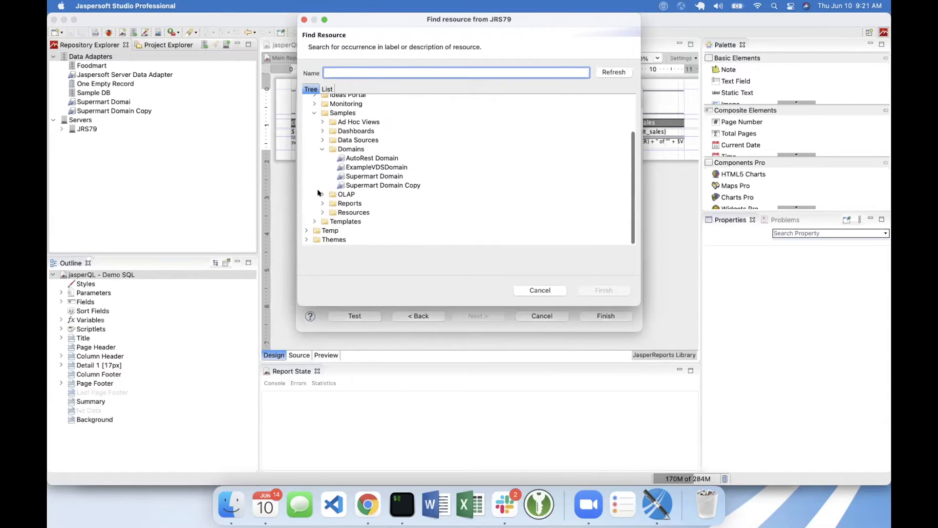
pyautogui.doubleClick(371, 176)
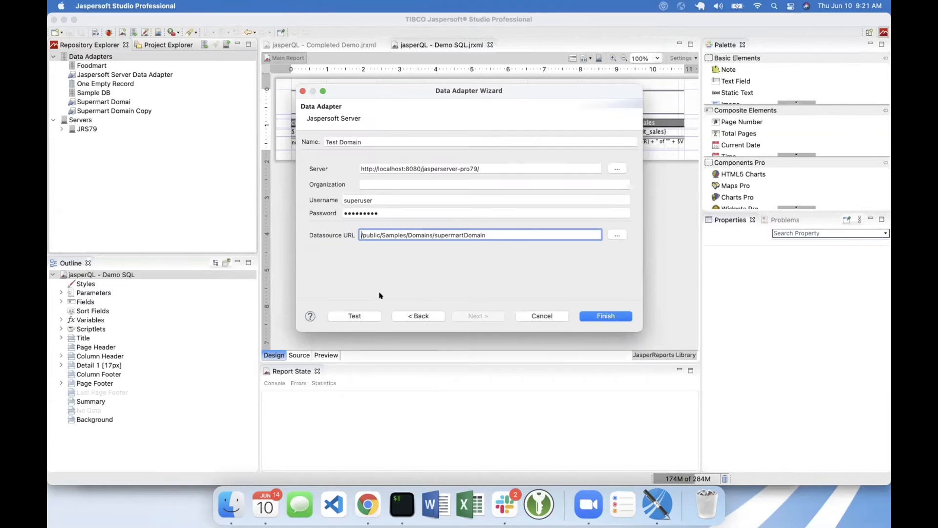
# - Test the Test Domain adapter's connection and discard the adapter
pyautogui.click(364, 313)
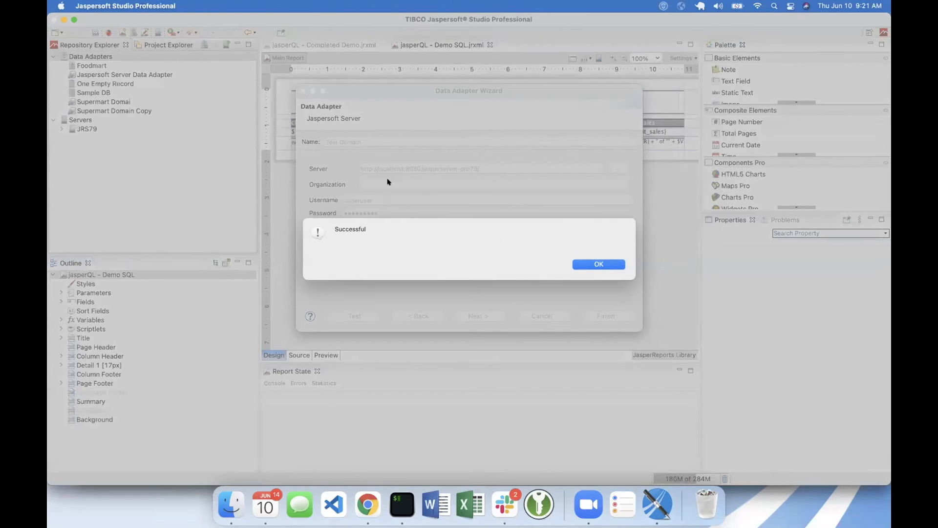
pyautogui.click(595, 262)
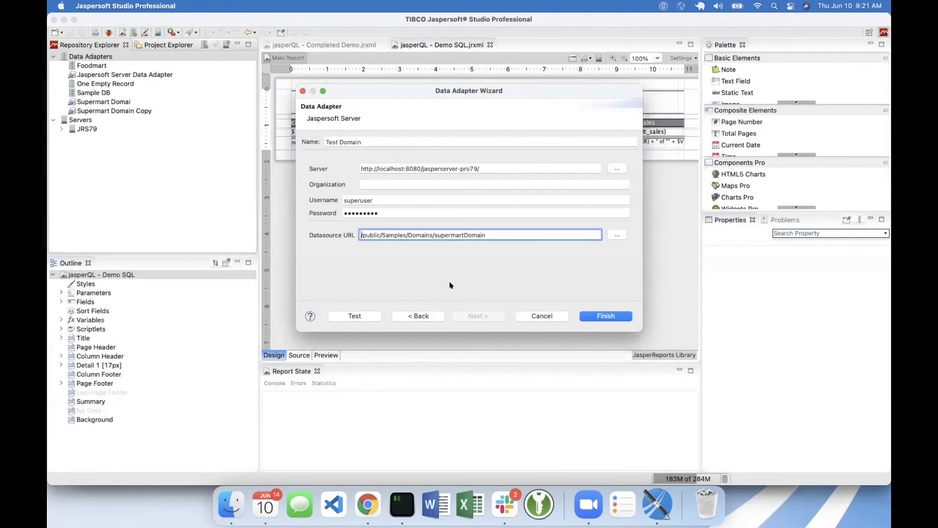
pyautogui.click(542, 316)
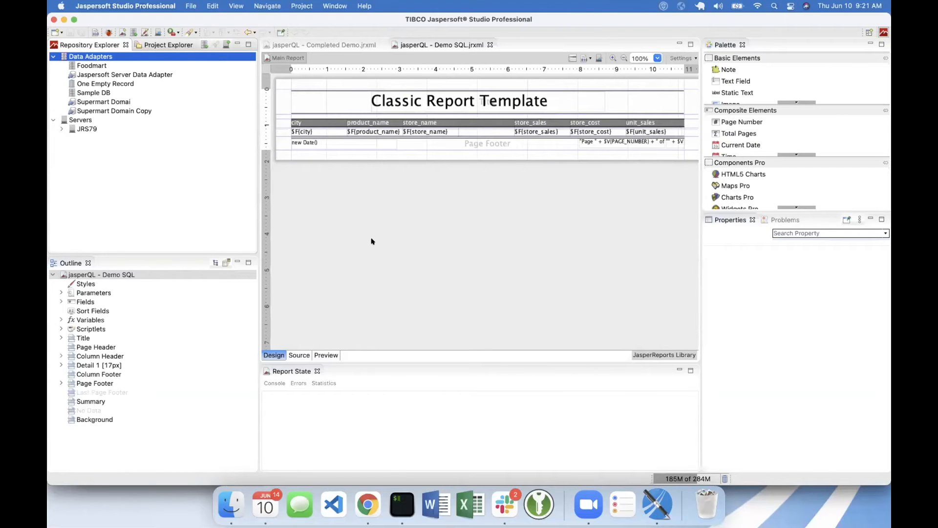
# - Preview the jasperQL - Demo SQL report with the Foodmart data adapter and return to its design
pyautogui.click(92, 65)
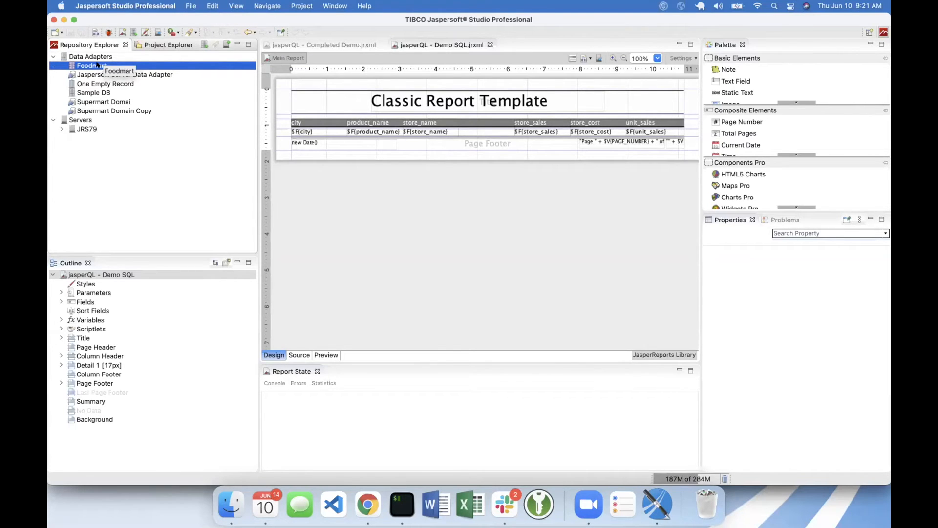
pyautogui.click(430, 45)
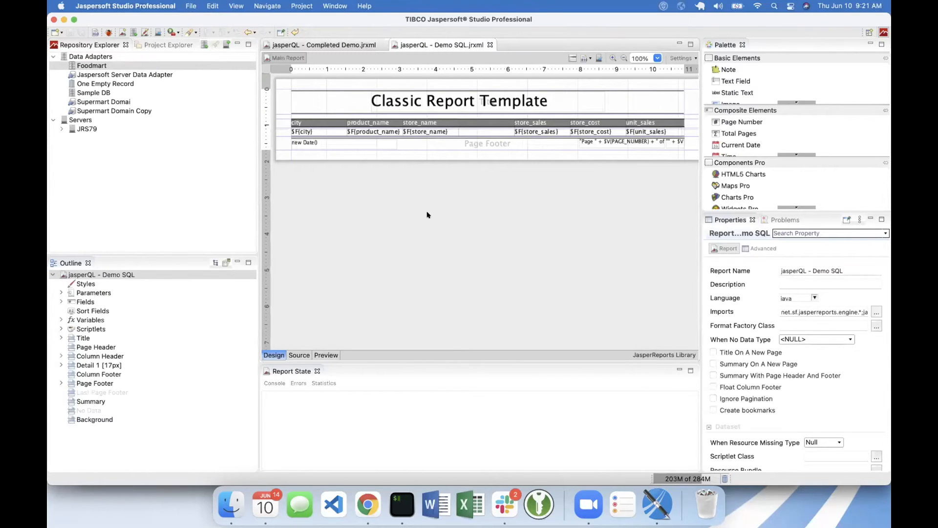
pyautogui.click(327, 355)
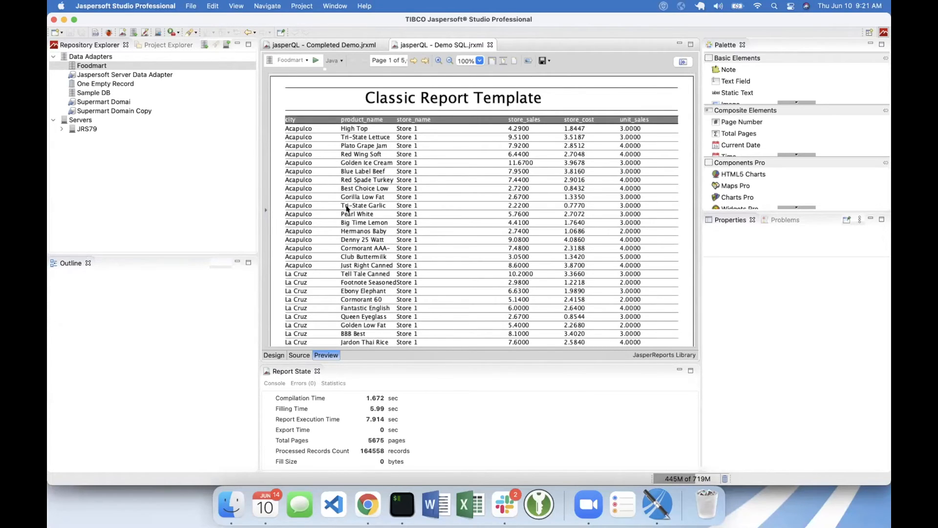
pyautogui.click(275, 355)
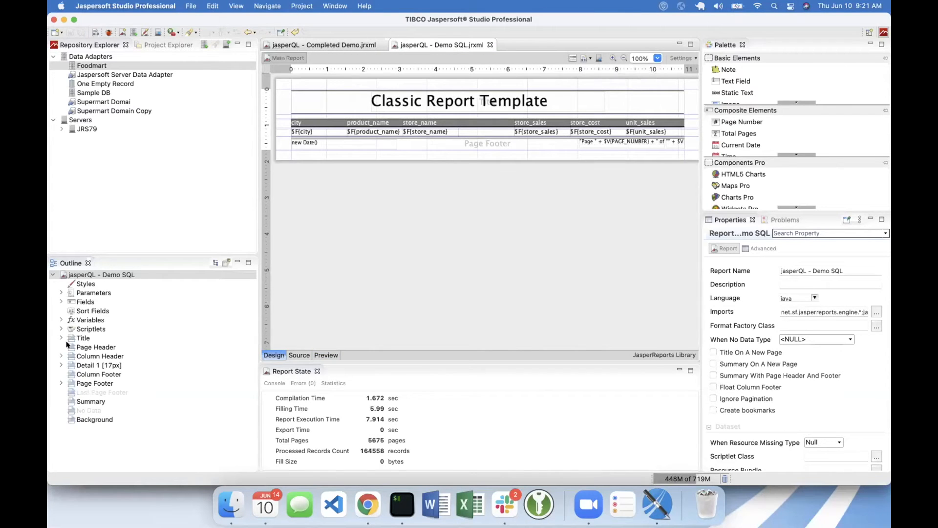
# - Open the dataset and query dialog of the jasperQL - Demo SQL report and review the full SQL query text
pyautogui.click(570, 58)
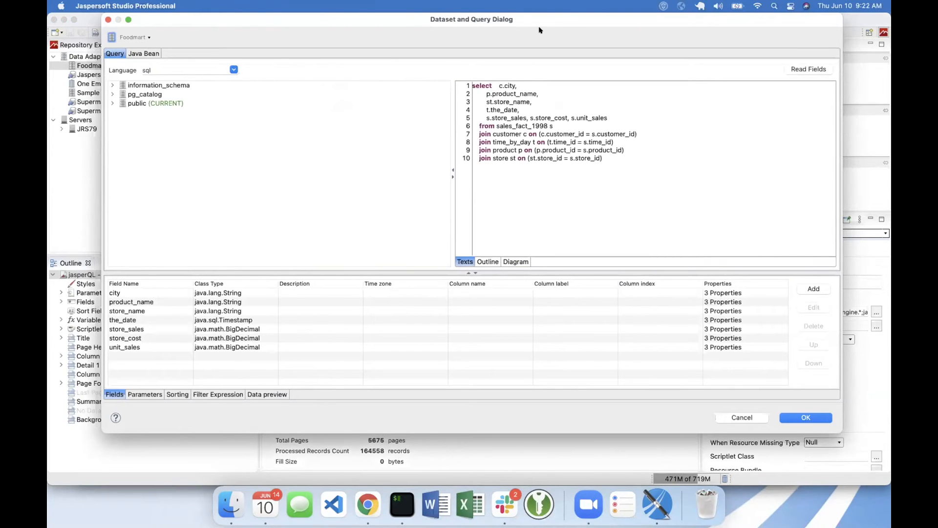
pyautogui.moveTo(273, 20); pyautogui.dragTo(246, 58)
pyautogui.click(516, 149)
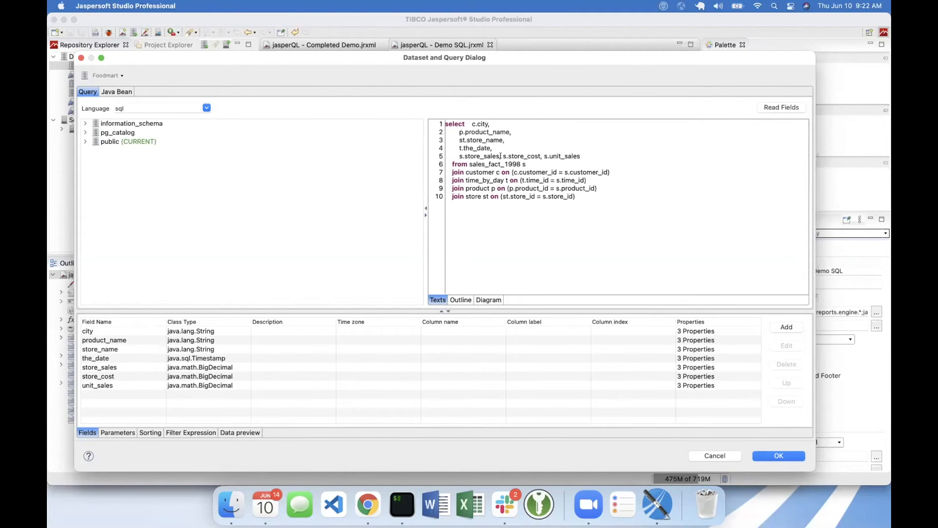
pyautogui.moveTo(446, 121); pyautogui.dragTo(611, 199)
pyautogui.click(611, 199)
pyautogui.moveTo(579, 197); pyautogui.dragTo(436, 117)
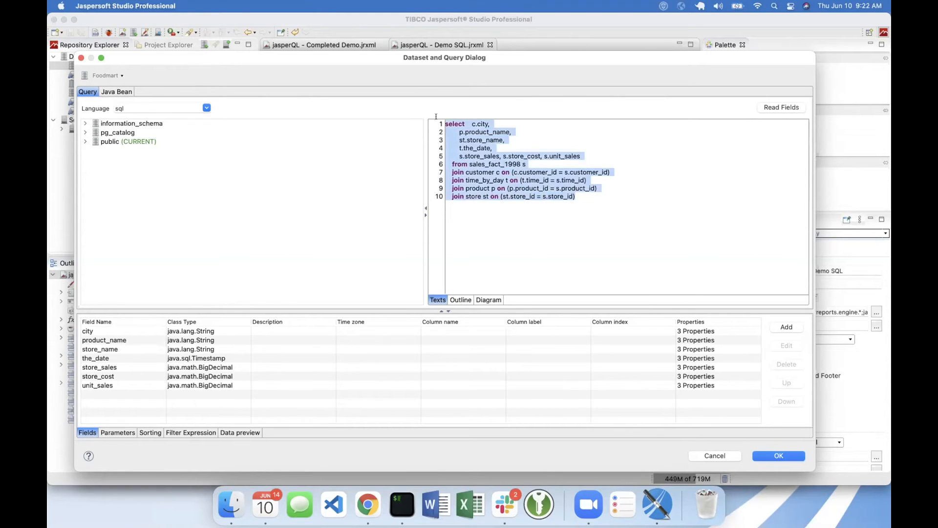
pyautogui.click(580, 197)
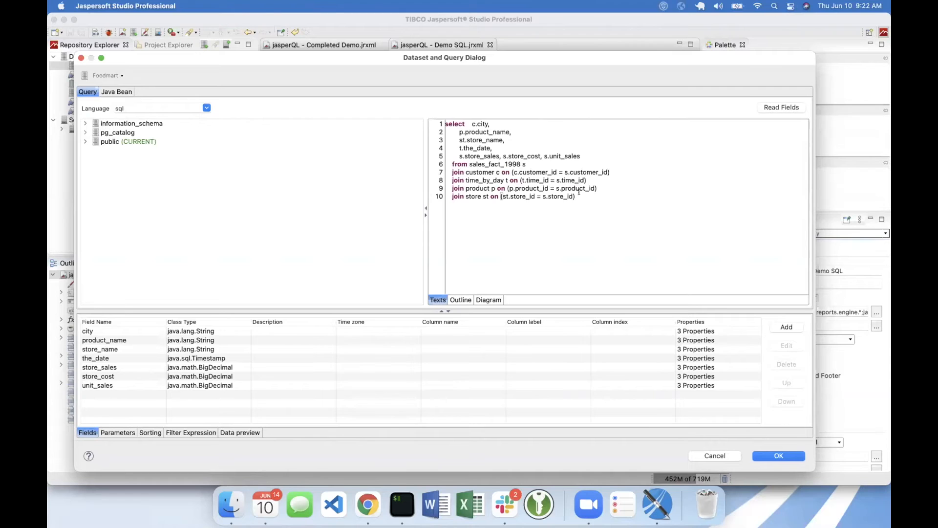
pyautogui.moveTo(576, 196); pyautogui.dragTo(435, 124)
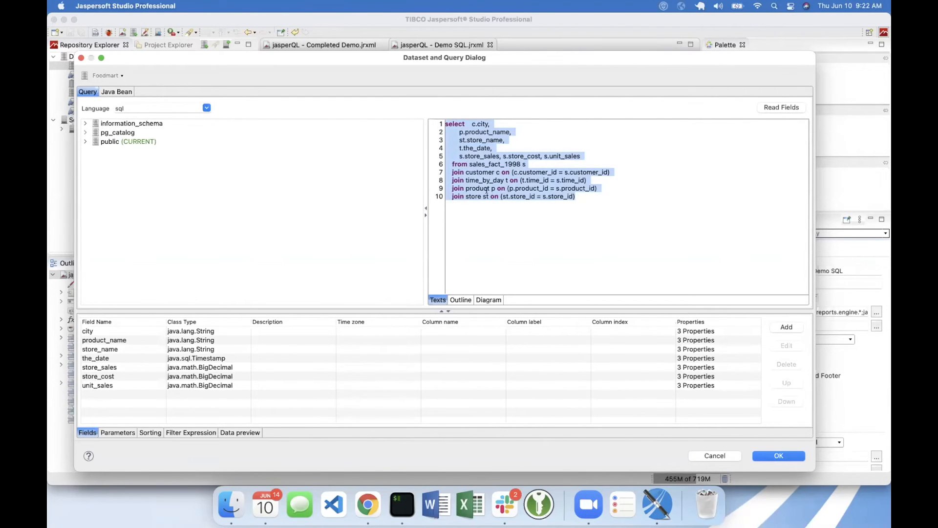
pyautogui.click(596, 205)
# - Switch to Visual Studio Code, close the new untitled file, check the query copy in temp query, and return to Jaspersoft Studio
pyautogui.click(335, 503)
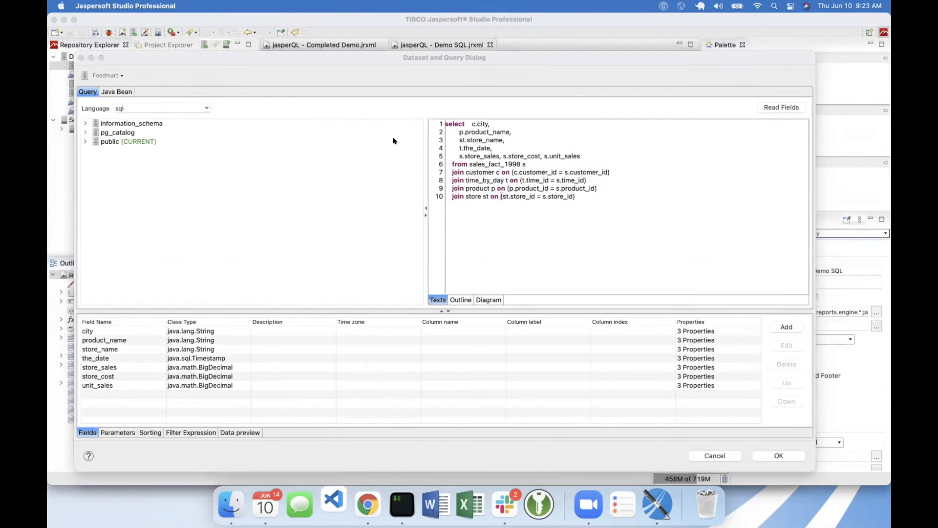
pyautogui.press('super+n')
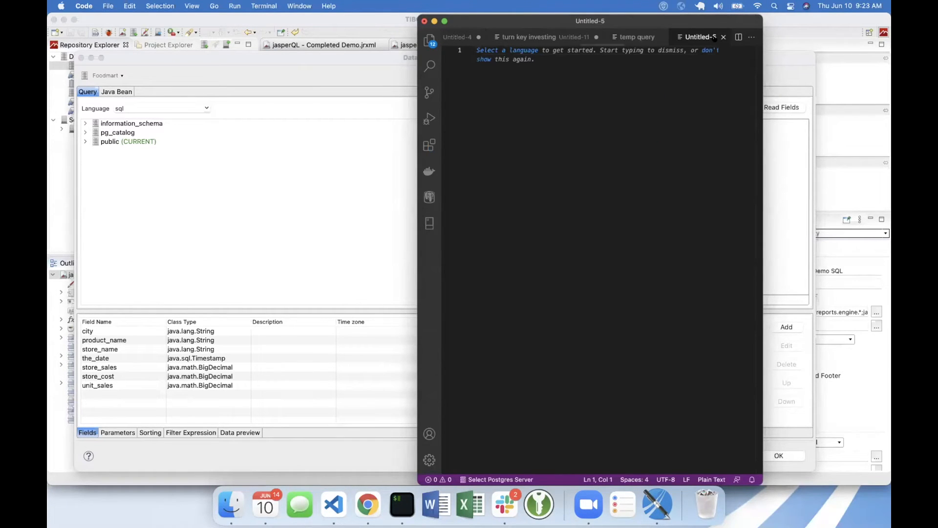
pyautogui.click(724, 37)
pyautogui.click(650, 157)
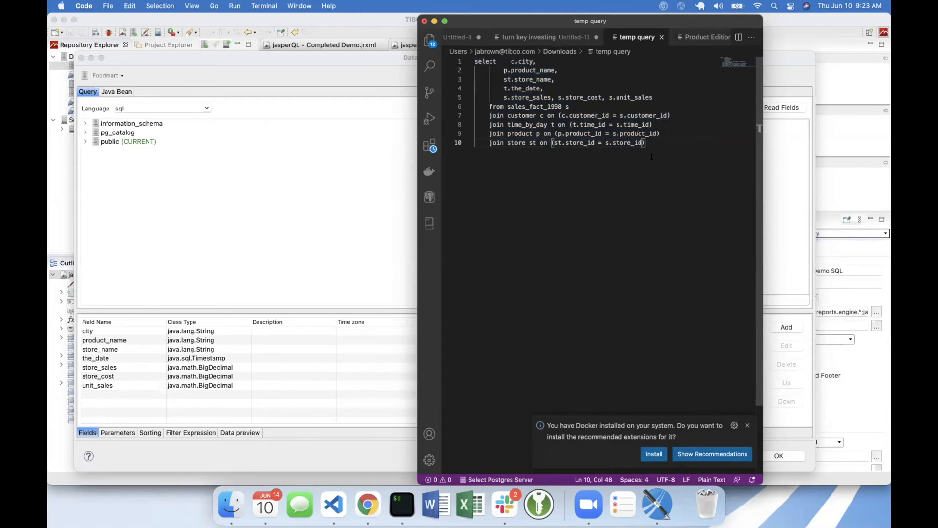
pyautogui.press('super+Tab')
# - Clear the SQL query text and switch the dataset to the Supermart Domai data adapter
pyautogui.moveTo(583, 196); pyautogui.dragTo(430, 123)
pyautogui.press('BackSpace')
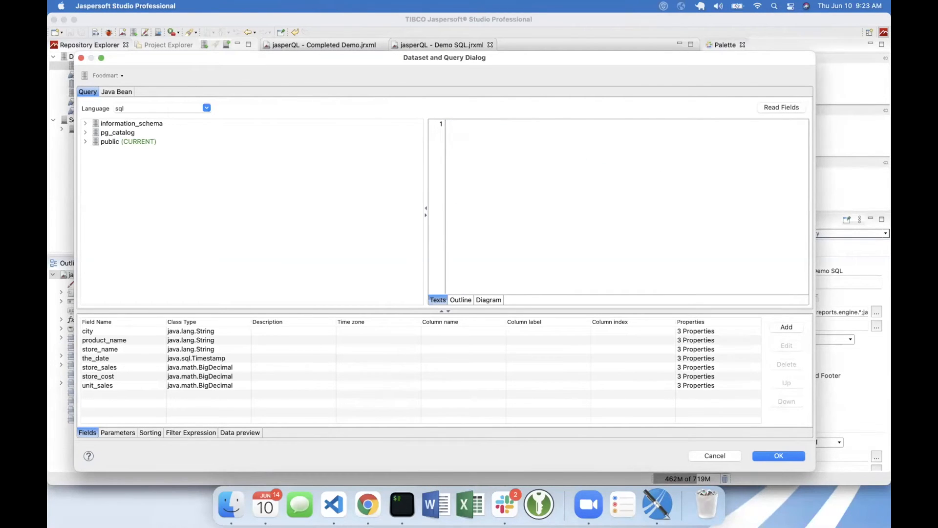
pyautogui.click(122, 75)
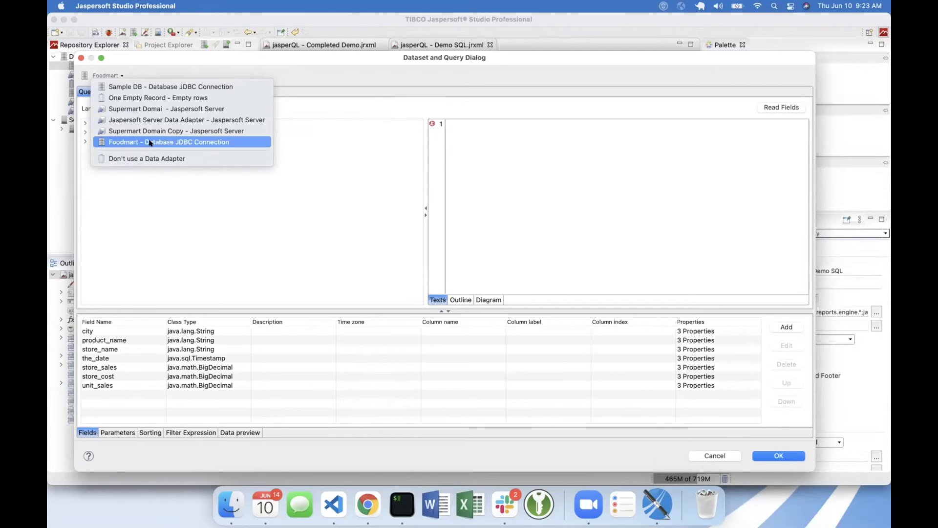
pyautogui.click(149, 109)
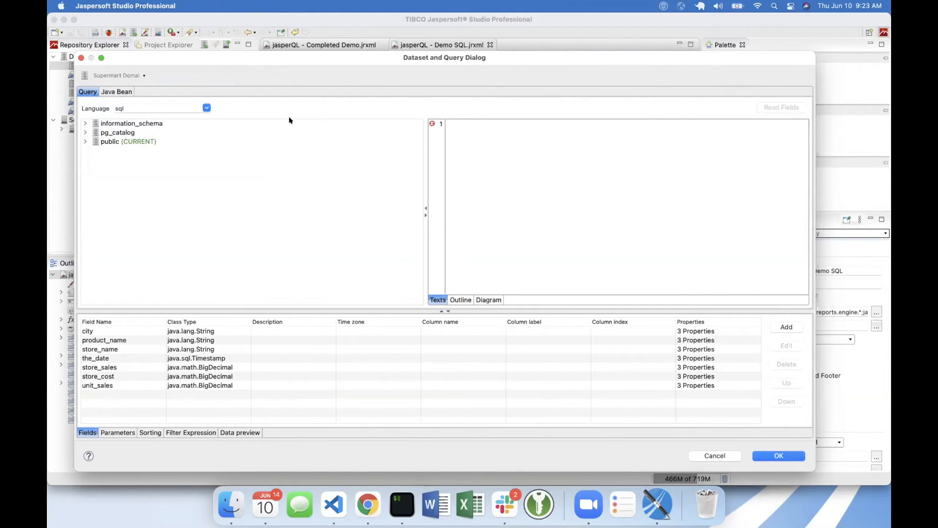
# - Set the query language to jasperQL with /public/Samples/Domains/supermartDomain as the domain
pyautogui.click(205, 107)
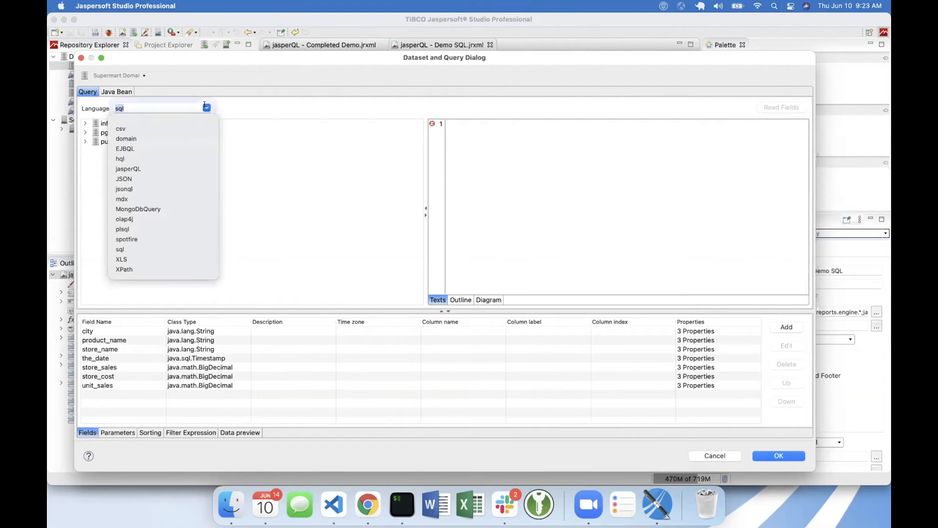
pyautogui.click(131, 169)
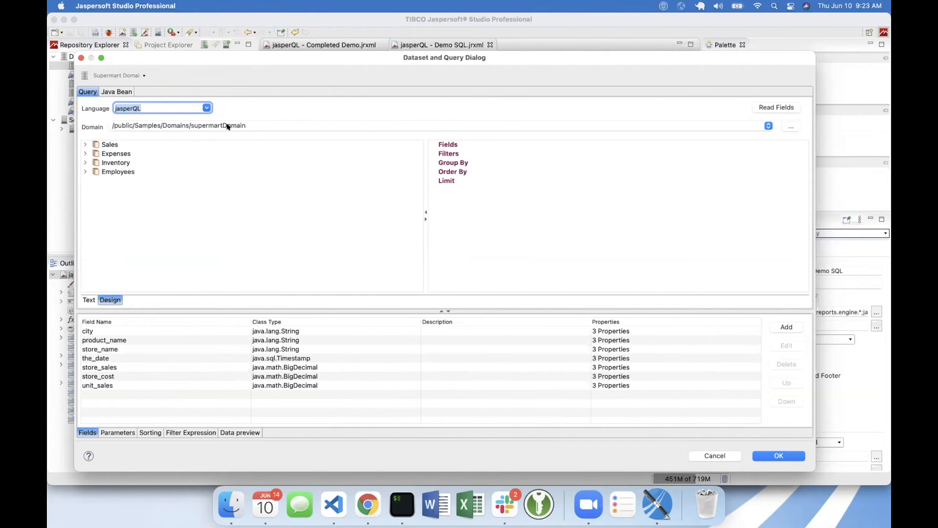
pyautogui.click(210, 126)
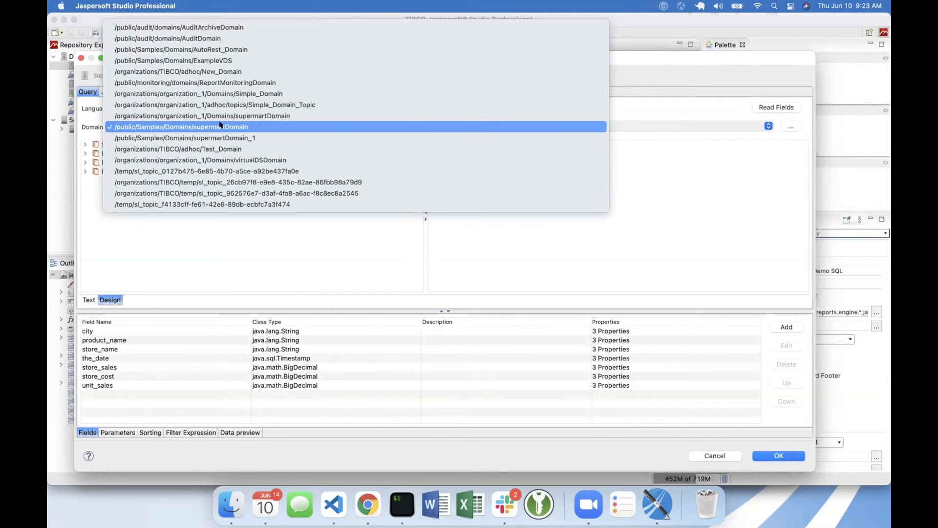
pyautogui.click(219, 127)
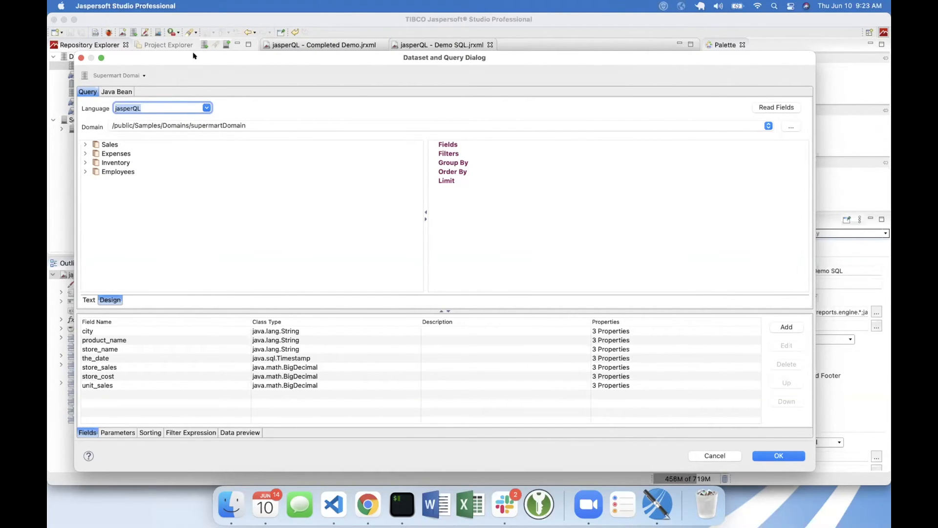
# - Add City from the Sales > Stores > Regions set to the query's Fields
pyautogui.moveTo(193, 56); pyautogui.dragTo(274, 148)
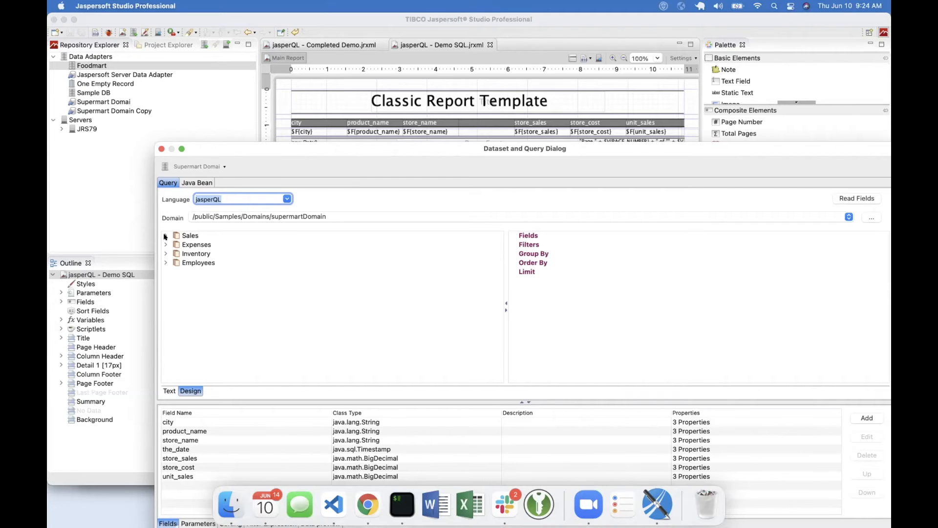
pyautogui.click(165, 236)
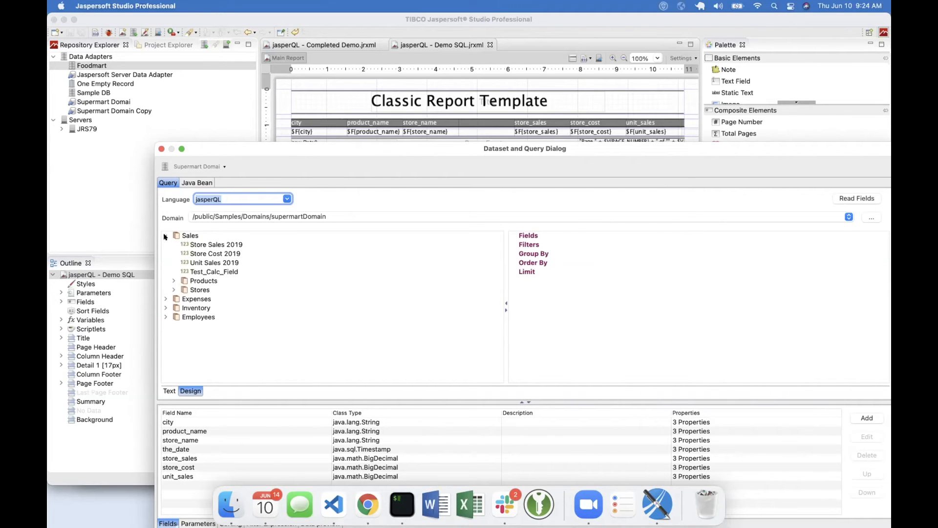
pyautogui.click(173, 289)
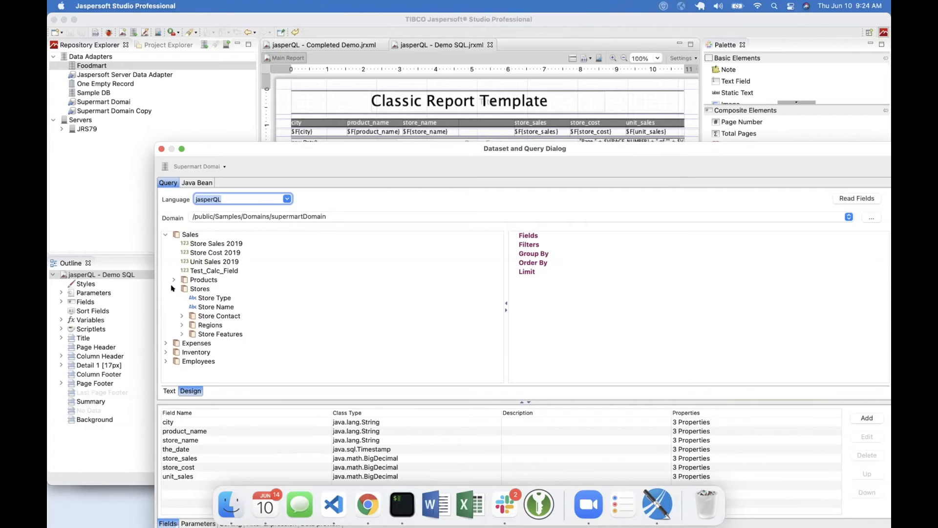
pyautogui.click(182, 326)
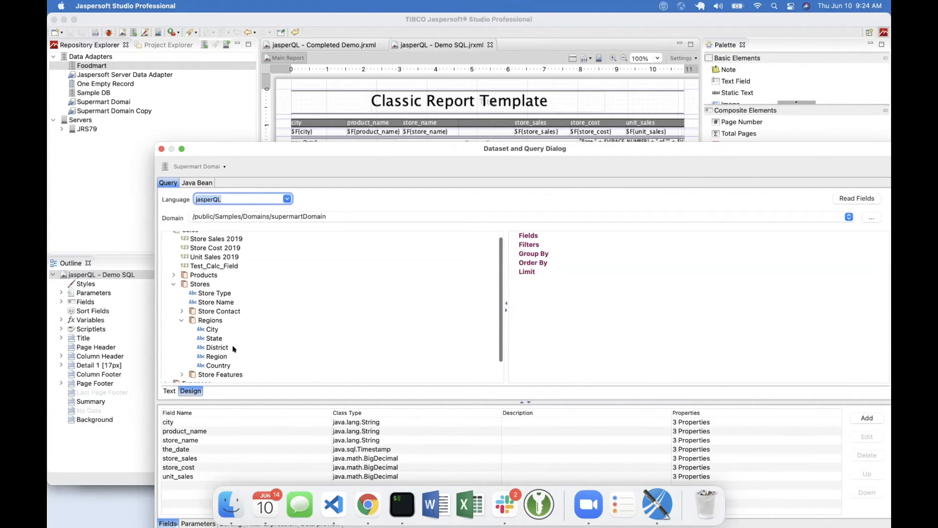
pyautogui.click(212, 329)
pyautogui.moveTo(211, 329); pyautogui.dragTo(532, 235)
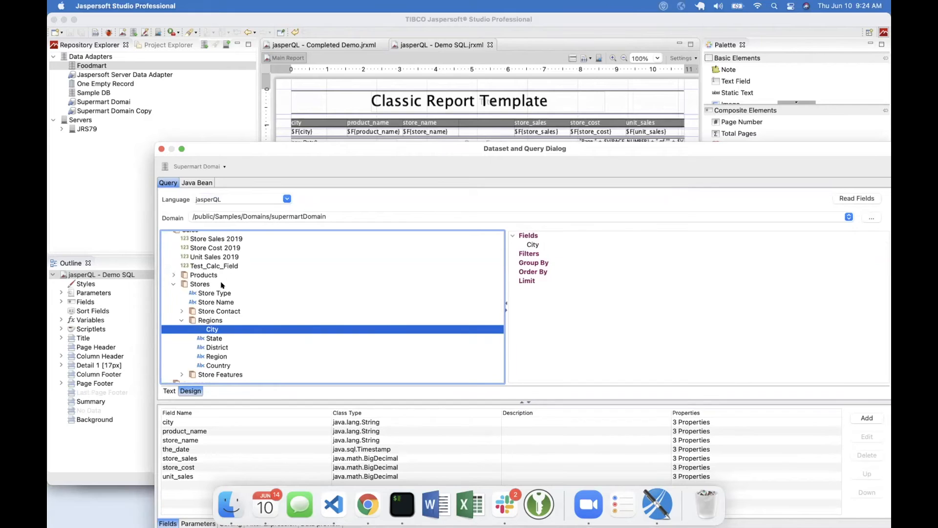
# - Add Product Name from the Products set and Store Name from the Stores set to the query's Fields
pyautogui.scroll(1, 221, 285)
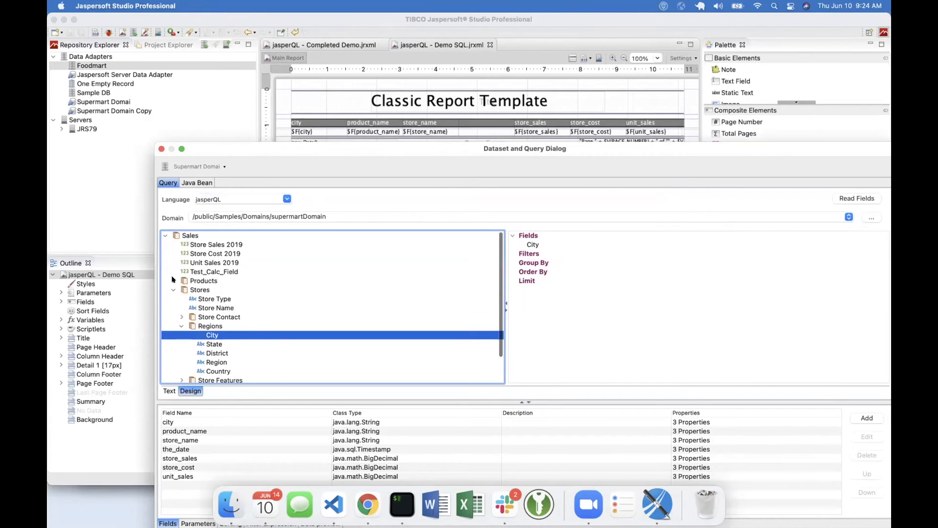
pyautogui.click(173, 281)
pyautogui.scroll(-1, 218, 288)
pyautogui.click(218, 288)
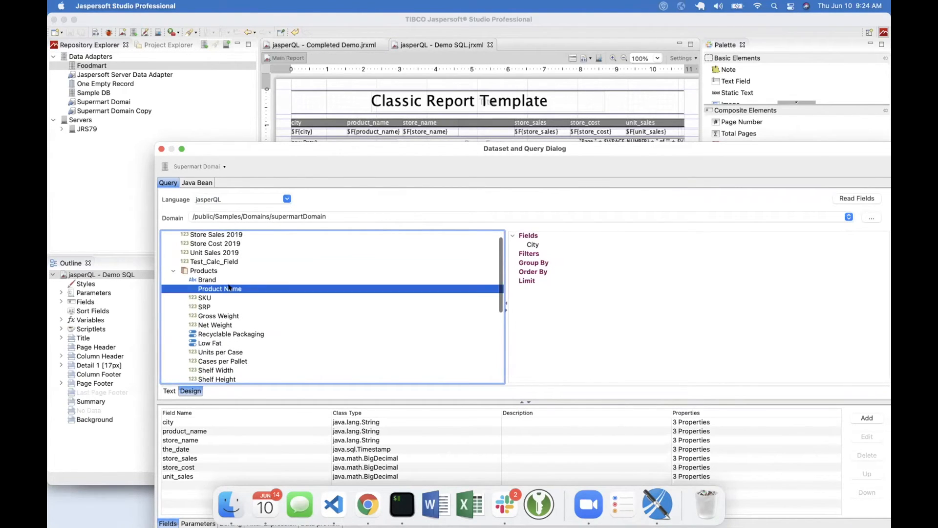
pyautogui.moveTo(218, 288); pyautogui.dragTo(527, 236)
pyautogui.scroll(-5, 237, 278)
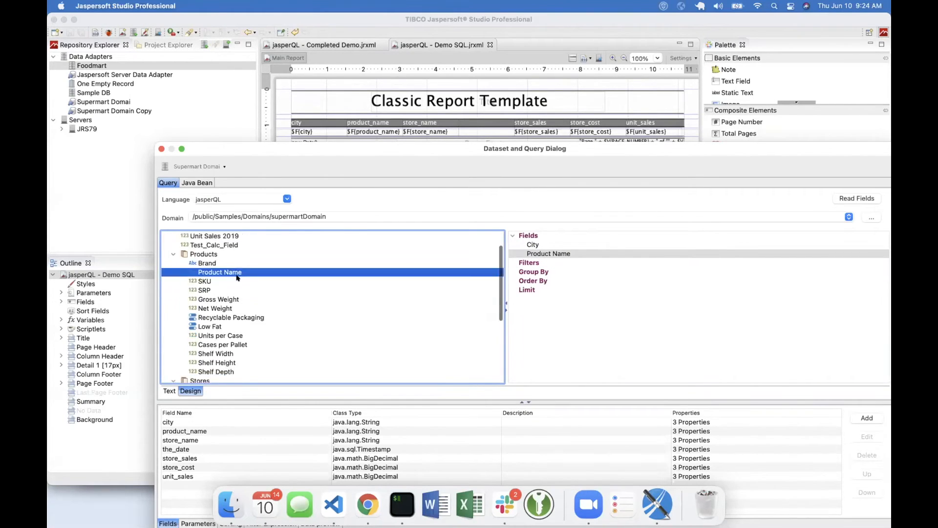
pyautogui.scroll(-2, 237, 277)
pyautogui.moveTo(218, 316); pyautogui.dragTo(525, 237)
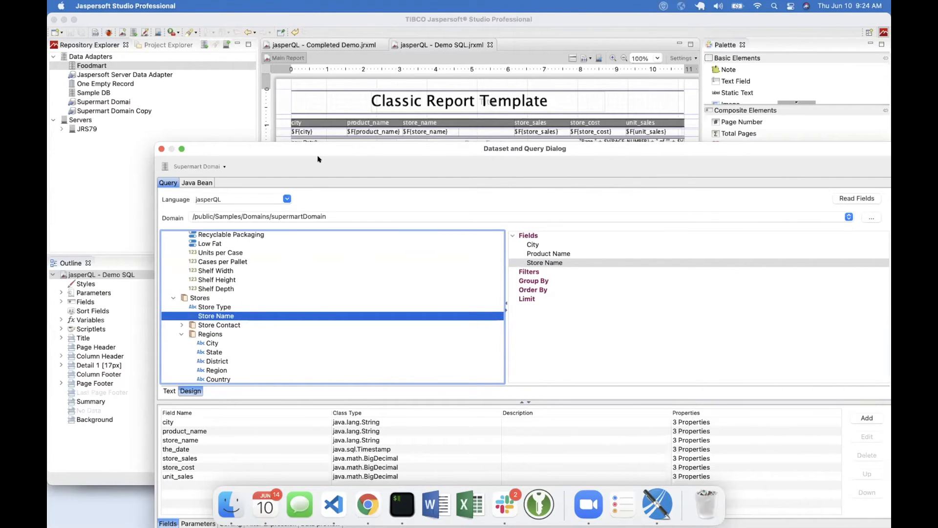
# - Delete the_date and the duplicate unit_sales entry from the dataset's field list
pyautogui.moveTo(313, 143); pyautogui.dragTo(259, 33)
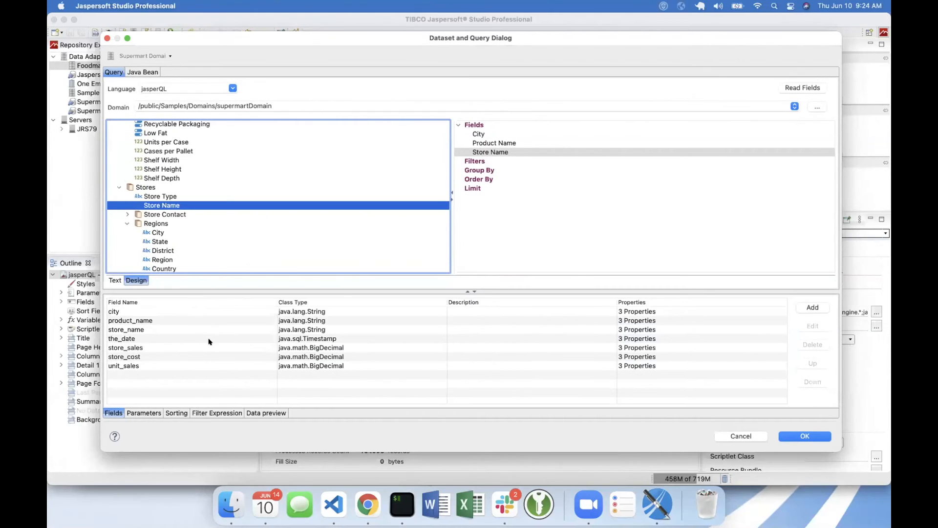
pyautogui.click(209, 341)
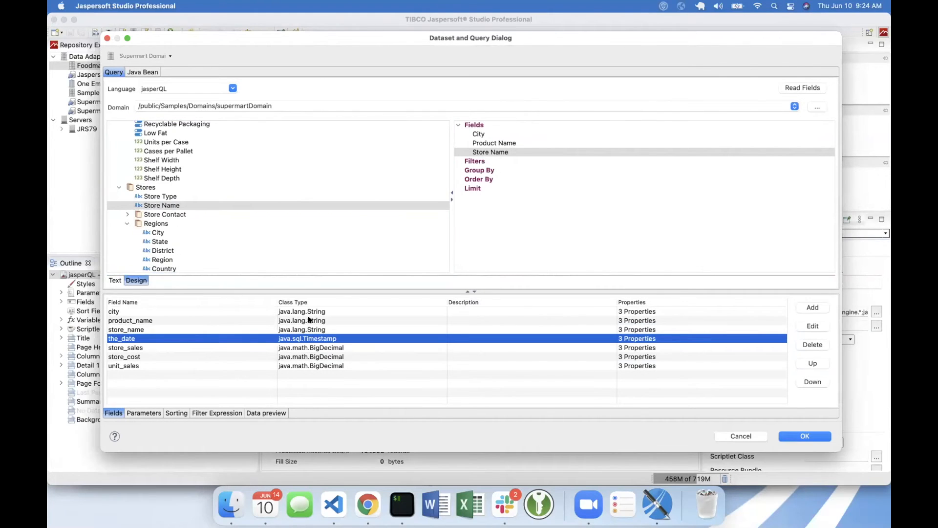
pyautogui.click(813, 344)
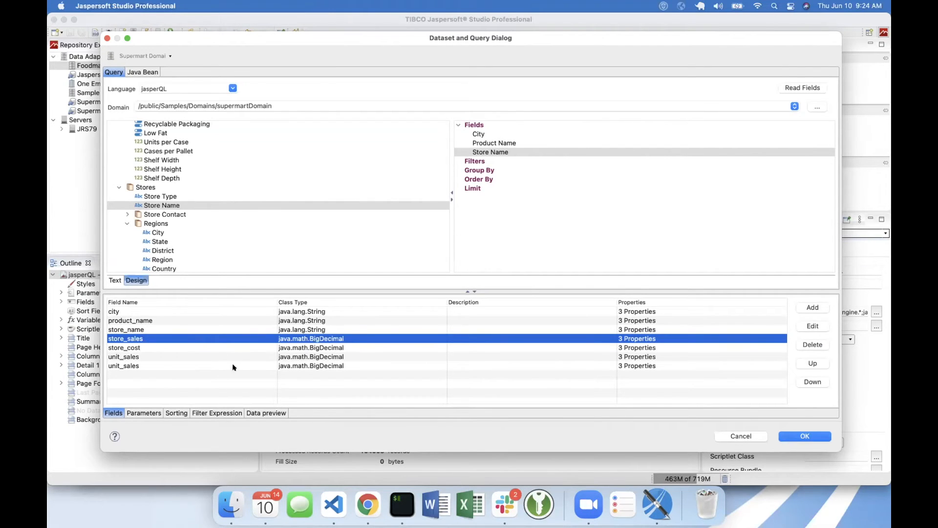
pyautogui.click(139, 366)
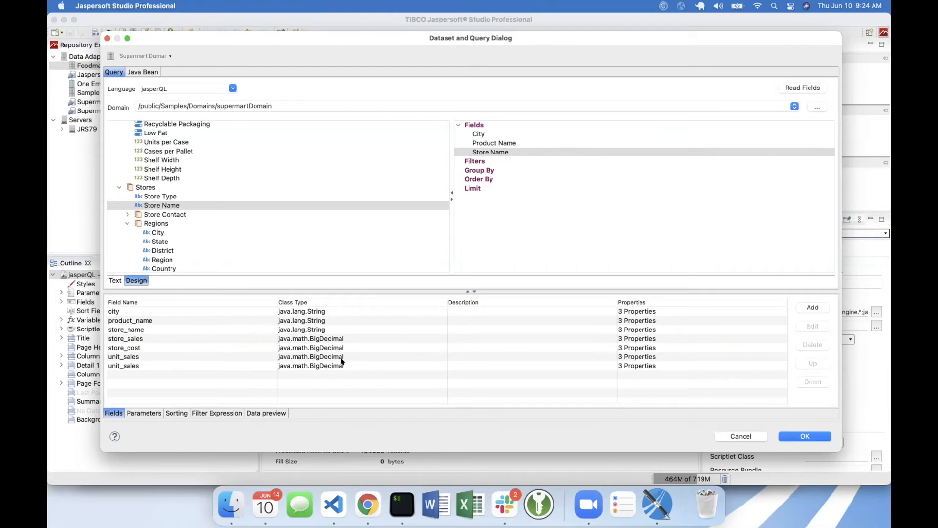
pyautogui.click(181, 357)
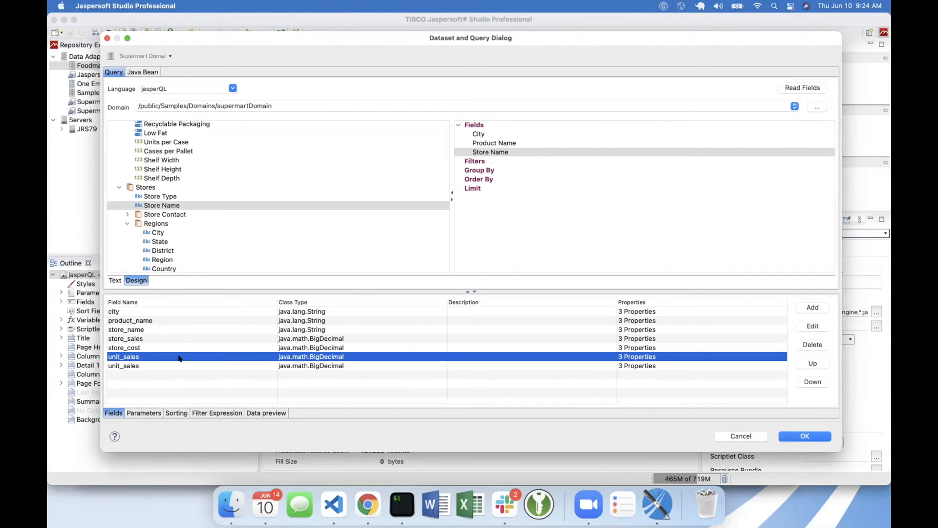
pyautogui.click(812, 345)
pyautogui.click(141, 340)
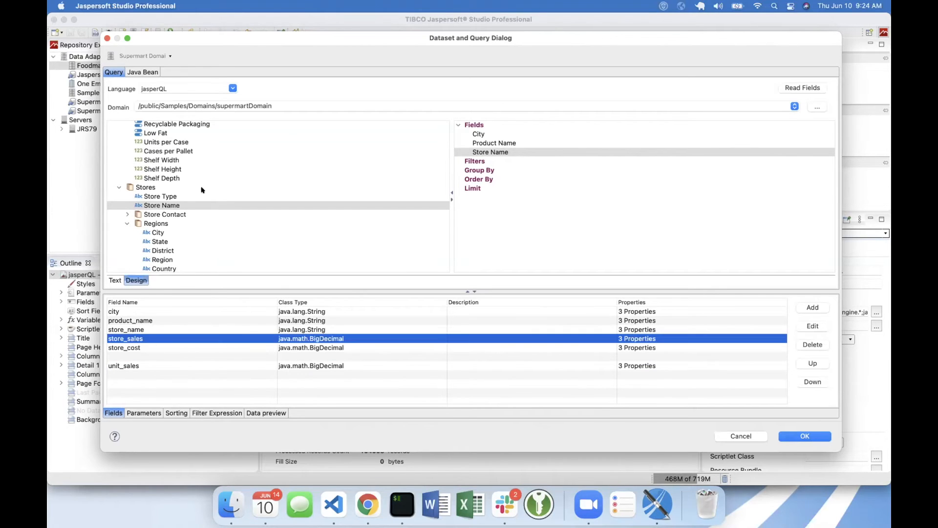
# - Add Store Sales 2019, Store Cost 2019 and Unit Sales 2019 from the Sales set to the query's Fields
pyautogui.scroll(4, 174, 189)
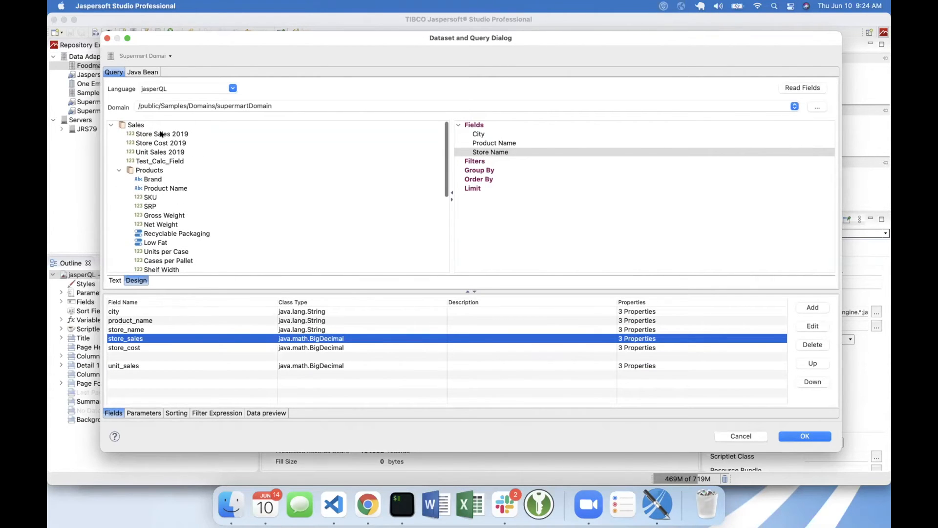
pyautogui.click(163, 133)
pyautogui.keyDown('shift'); pyautogui.click(165, 152); pyautogui.keyUp('shift')
pyautogui.moveTo(166, 134); pyautogui.dragTo(477, 126)
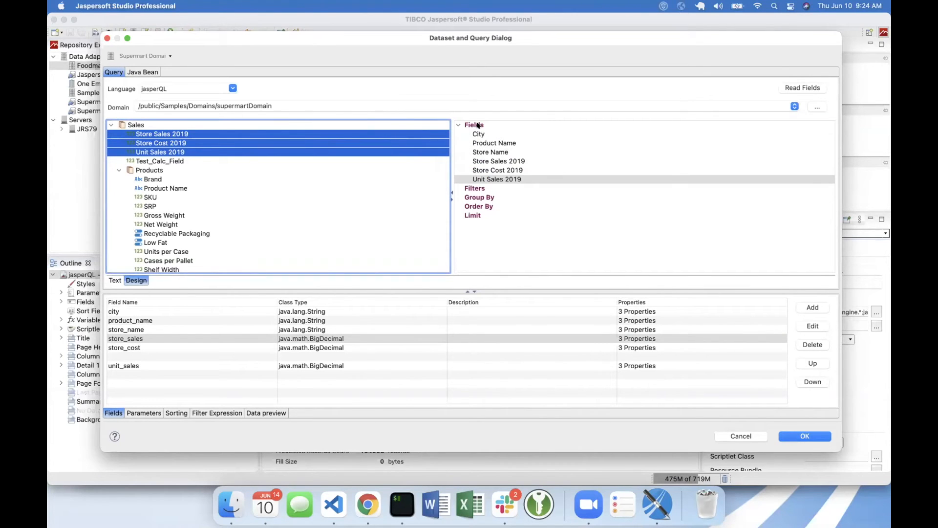
# - Read the dataset fields from the jasperQL query and preview its data
pyautogui.click(808, 87)
pyautogui.click(266, 413)
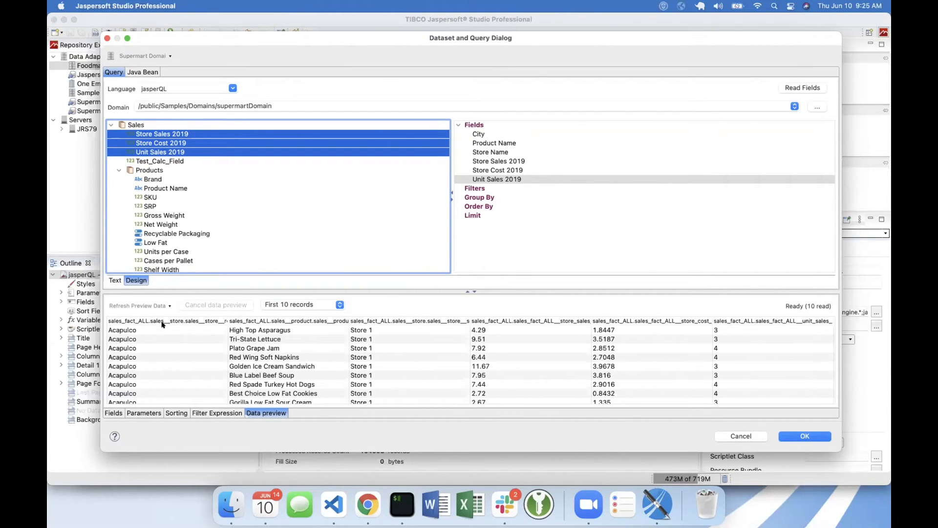
# - Give the City field in the jasperQL query the alias city
pyautogui.moveTo(311, 39); pyautogui.dragTo(312, 148)
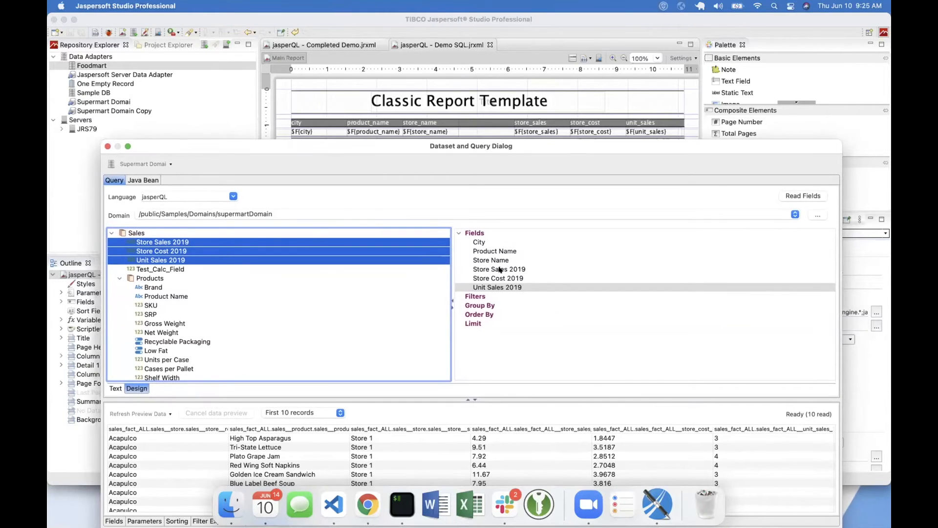
pyautogui.click(479, 240)
pyautogui.rightClick(479, 241)
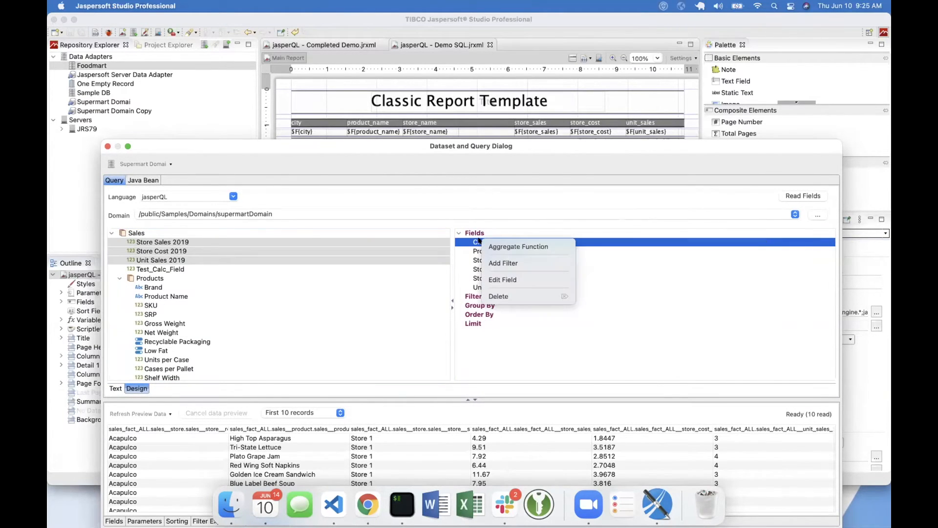
pyautogui.click(518, 283)
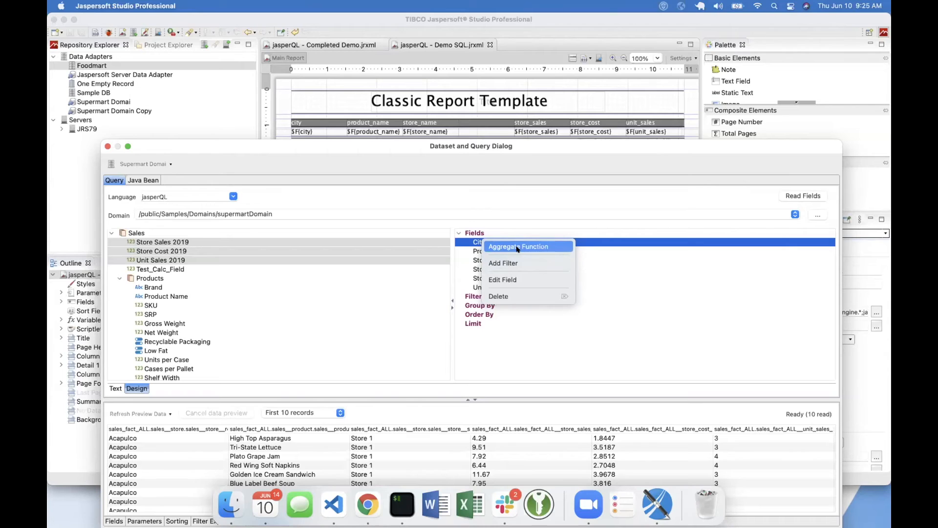
pyautogui.click(515, 278)
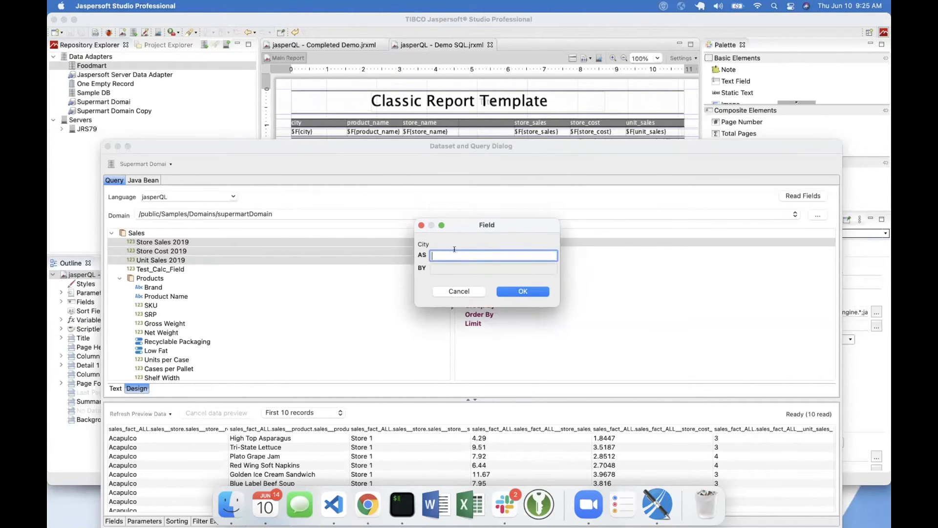
pyautogui.write('city')
pyautogui.click(524, 291)
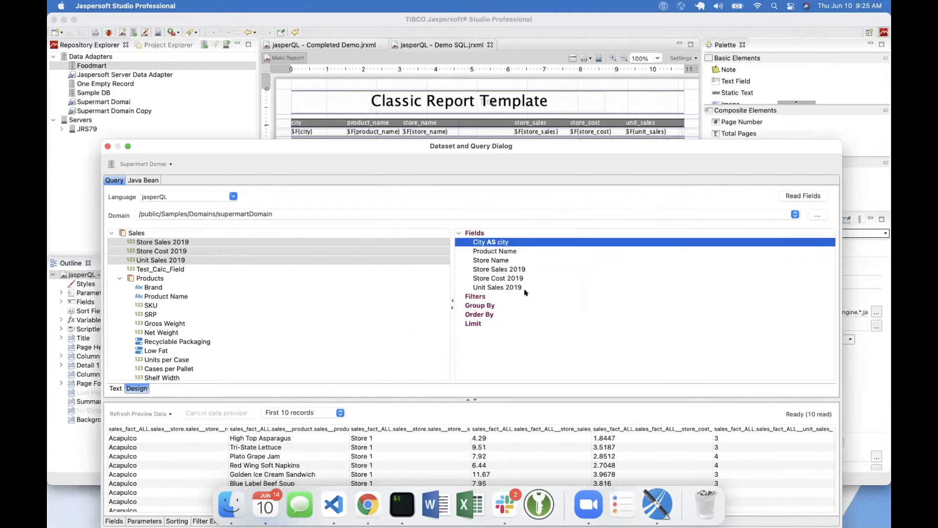
# - Alias the Product Name field as product_name and the Store Name field as store_name
pyautogui.click(493, 250)
pyautogui.rightClick(493, 250)
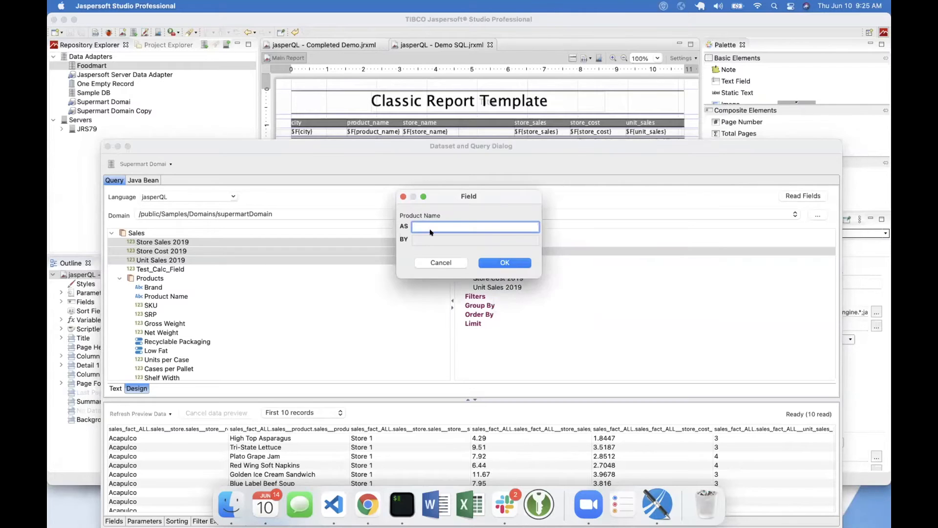
pyautogui.write('oduct_name')
pyautogui.click(502, 263)
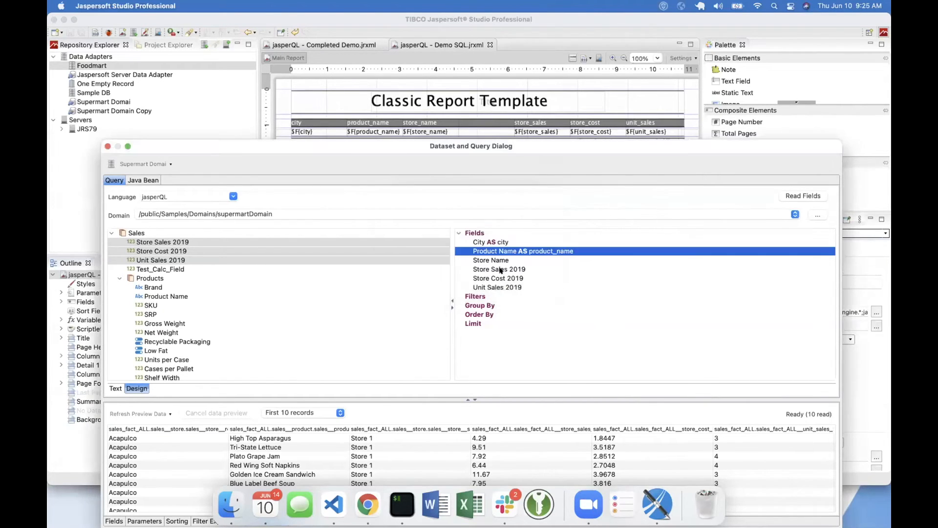
pyautogui.rightClick(487, 261)
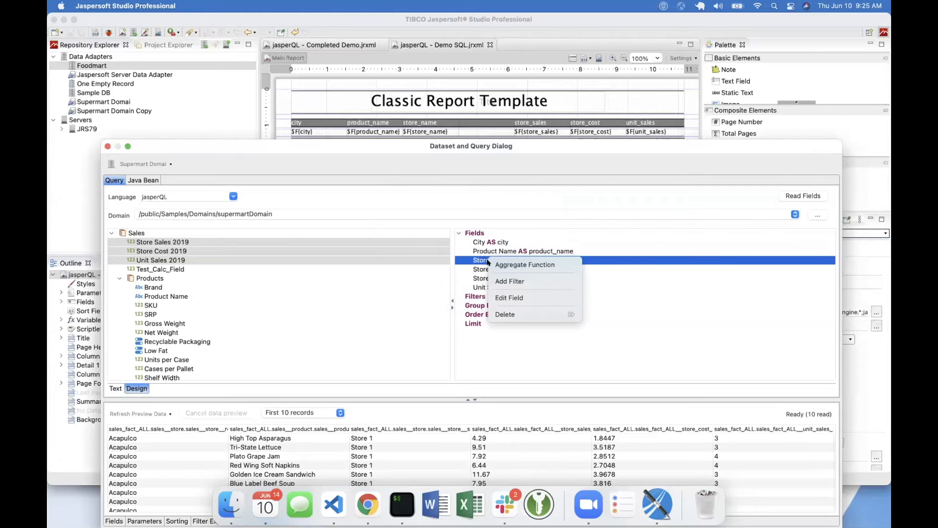
pyautogui.click(509, 297)
pyautogui.write('store_name')
pyautogui.click(496, 264)
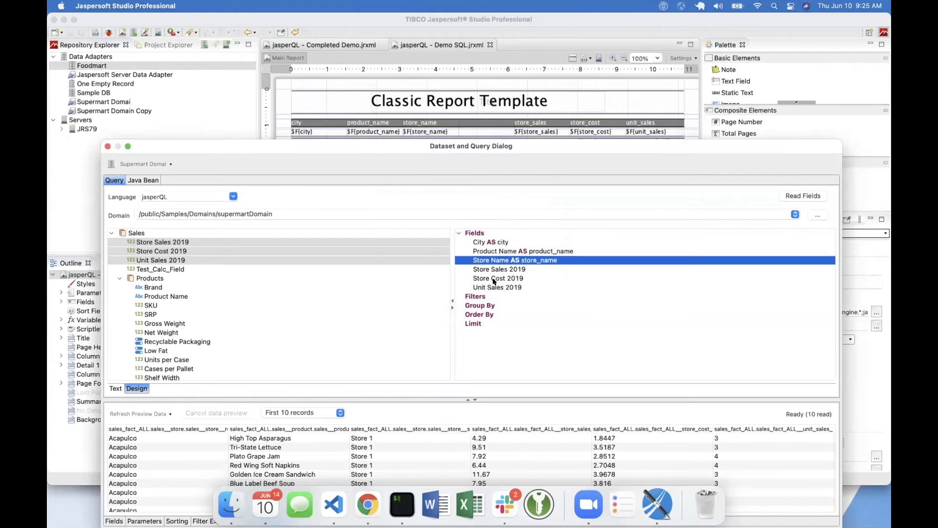
# - Alias the Store Sales 2019 field as store_sales
pyautogui.rightClick(490, 269)
pyautogui.click(513, 308)
pyautogui.write('store_sales')
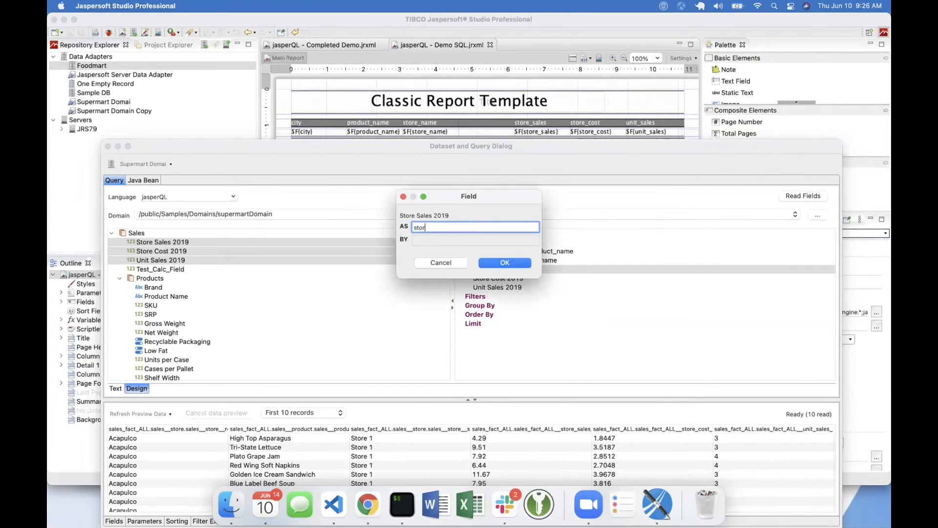
pyautogui.click(494, 262)
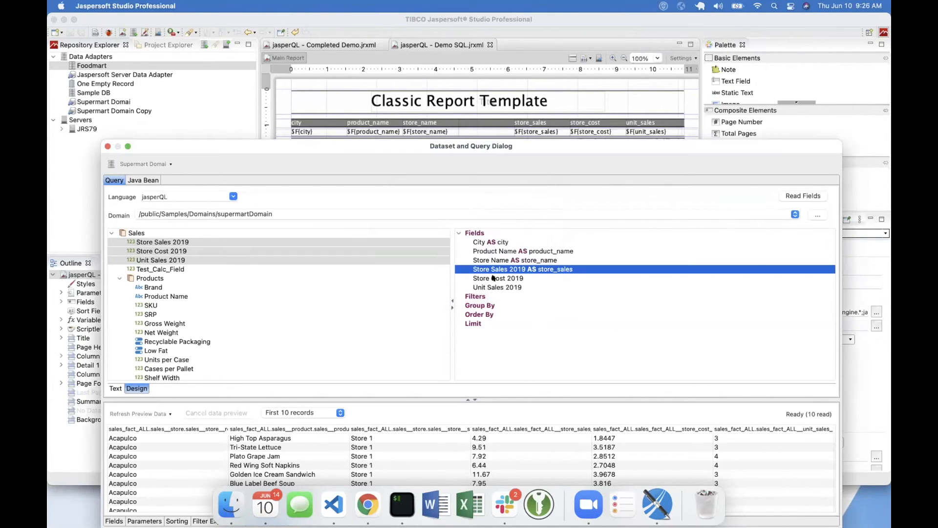
pyautogui.click(492, 277)
pyautogui.rightClick(494, 278)
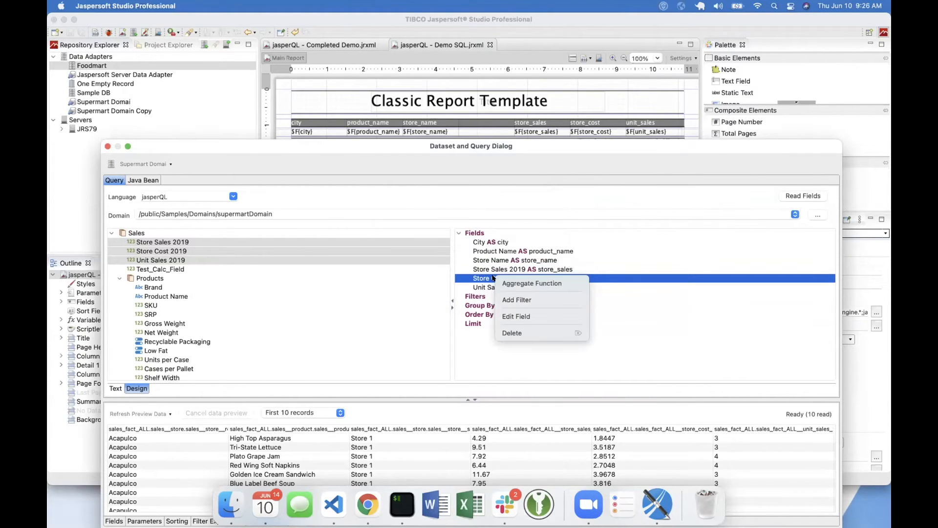
pyautogui.click(507, 300)
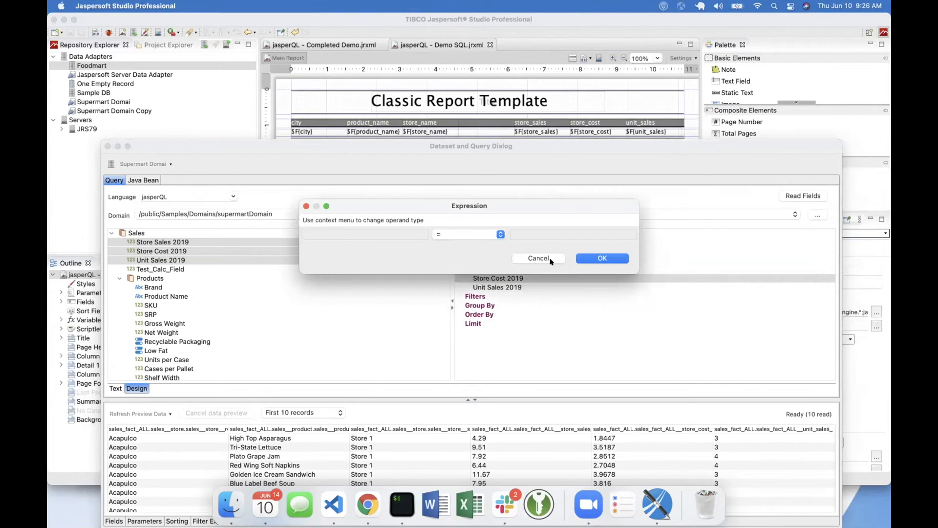
pyautogui.click(551, 263)
# - Alias the Store Cost 2019 field as store_cost and the Unit Sales 2019 field as unit_sales
pyautogui.rightClick(504, 277)
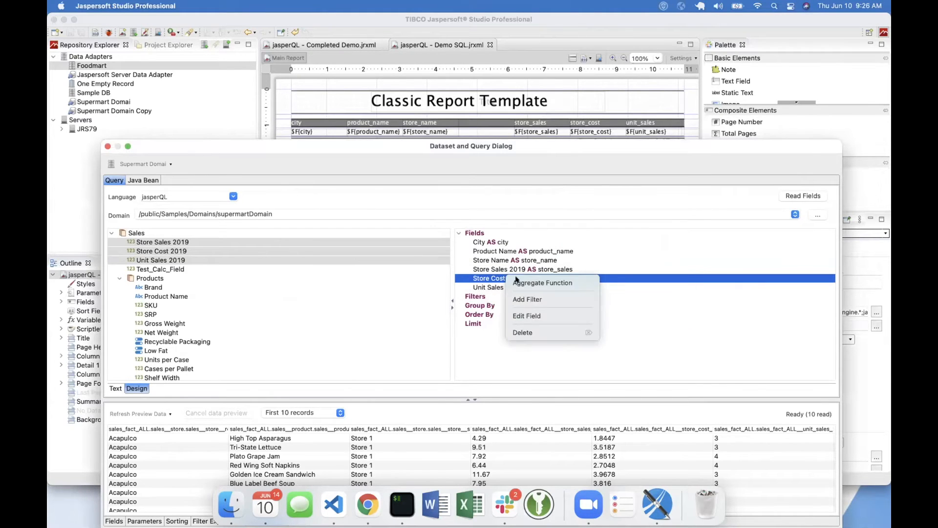
pyautogui.click(534, 316)
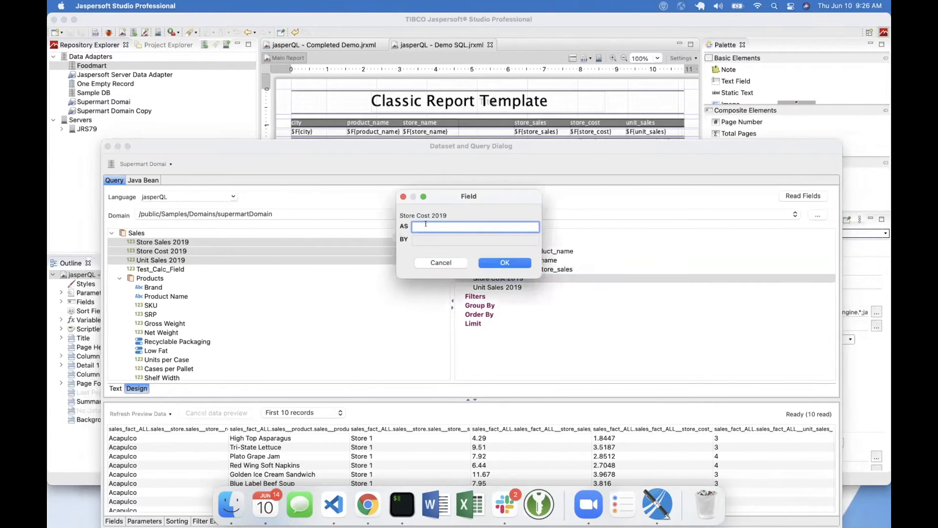
pyautogui.moveTo(444, 192); pyautogui.dragTo(397, 117)
pyautogui.write('store_c')
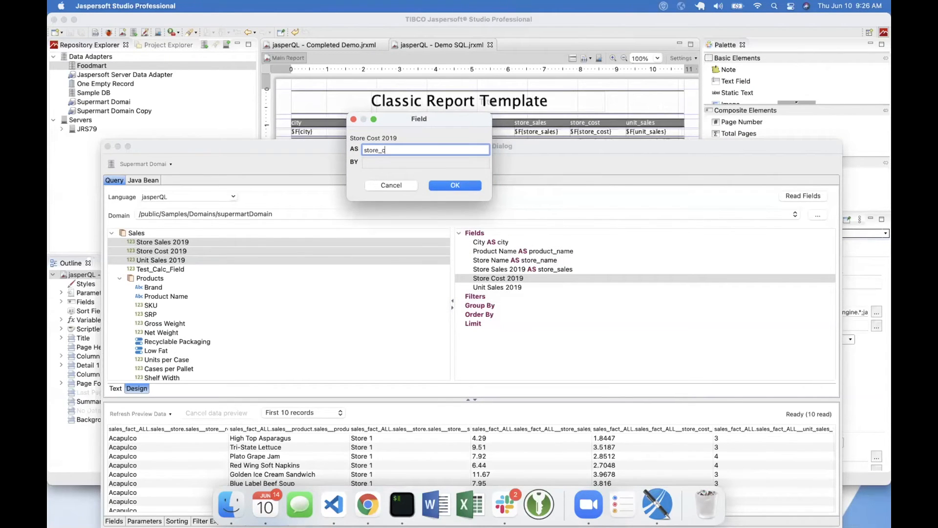
pyautogui.click(455, 185)
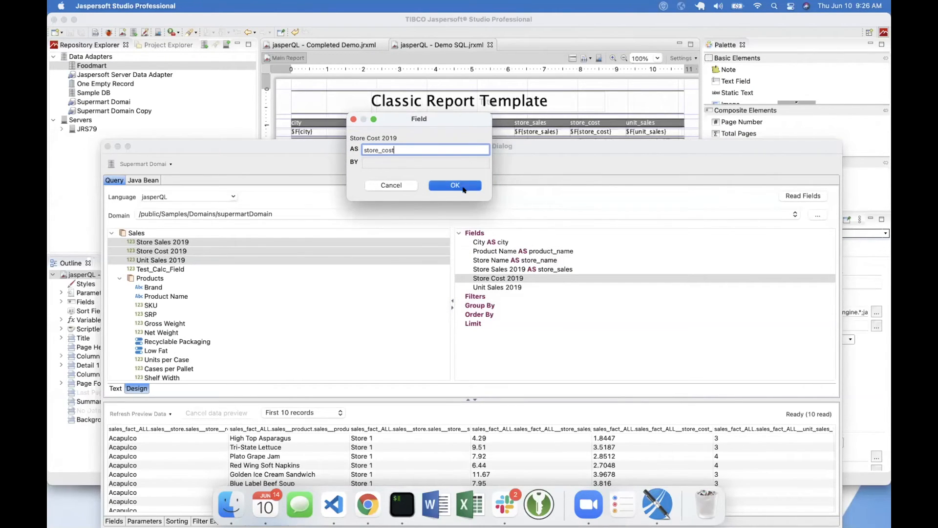
pyautogui.rightClick(502, 284)
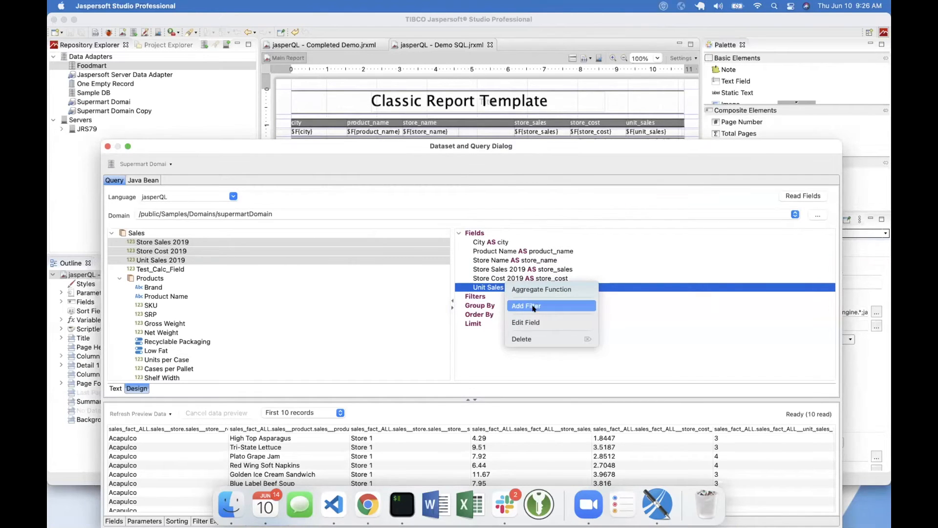
pyautogui.click(532, 322)
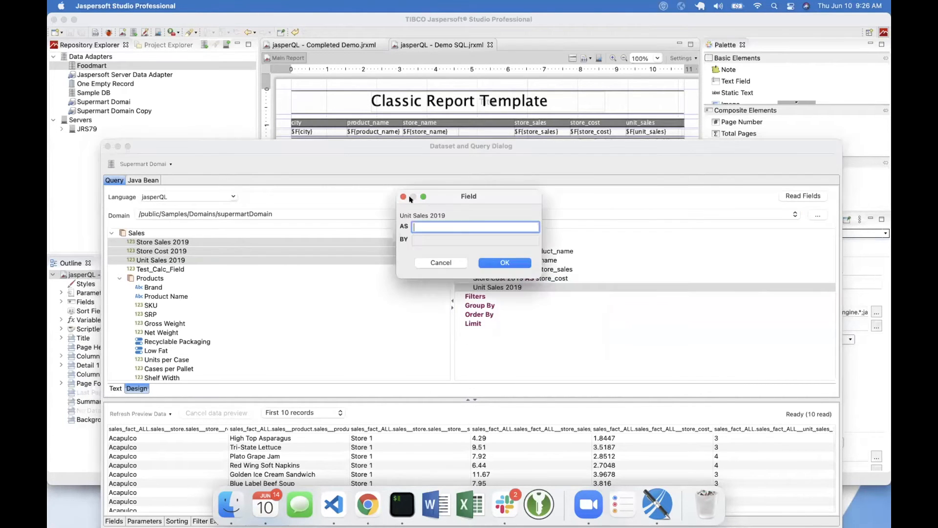
pyautogui.write('unit_sales')
pyautogui.click(508, 262)
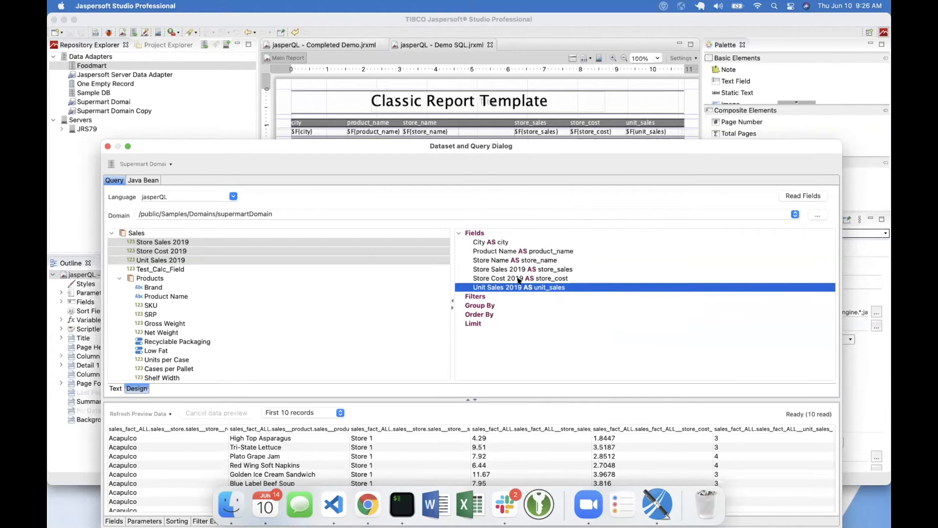
# - Read the aliased fields from the jasperQL query and refresh the data preview of the first 10 records
pyautogui.doubleClick(493, 147)
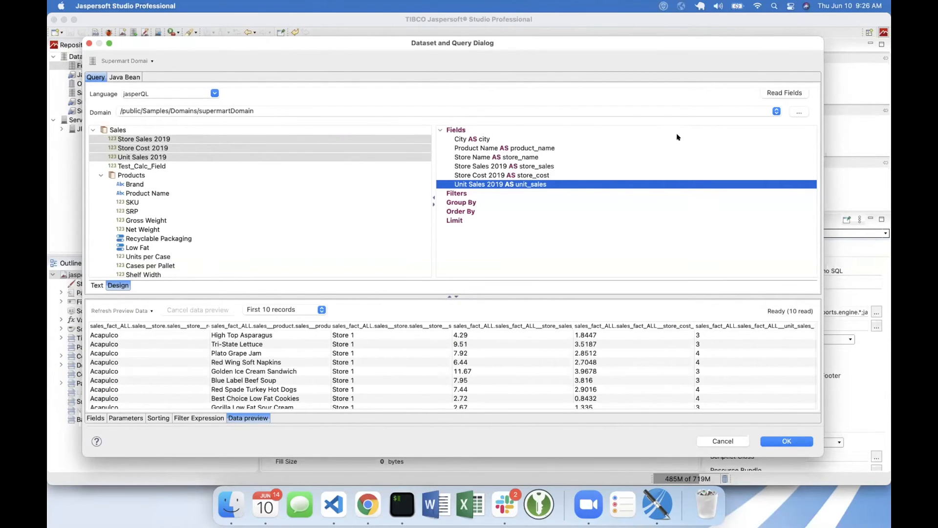
pyautogui.click(783, 93)
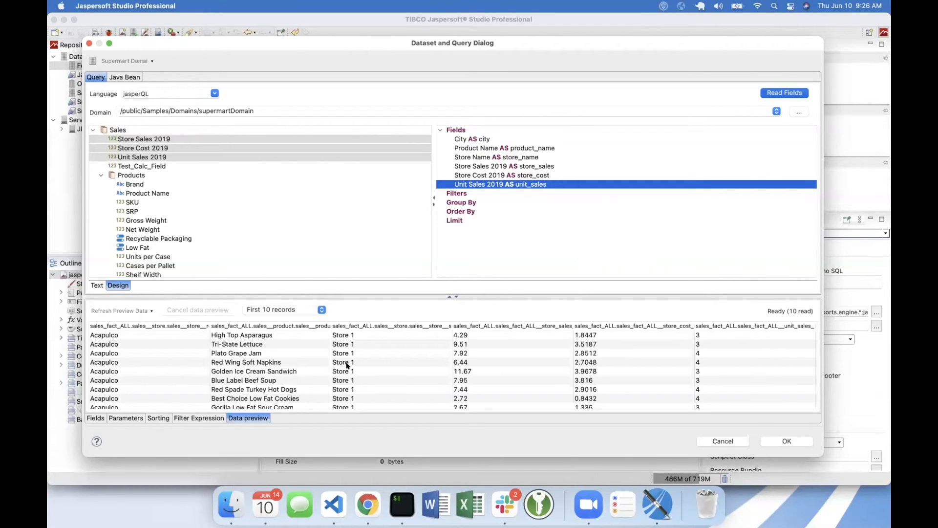
pyautogui.click(120, 310)
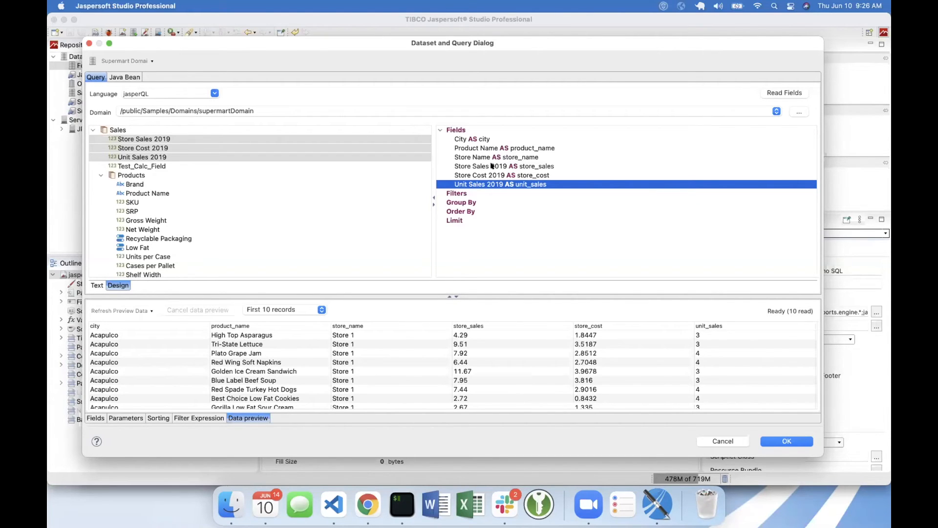
# - Apply the dataset and query changes, and preview the report with the Supermart domain data before returning to its design
pyautogui.click(782, 441)
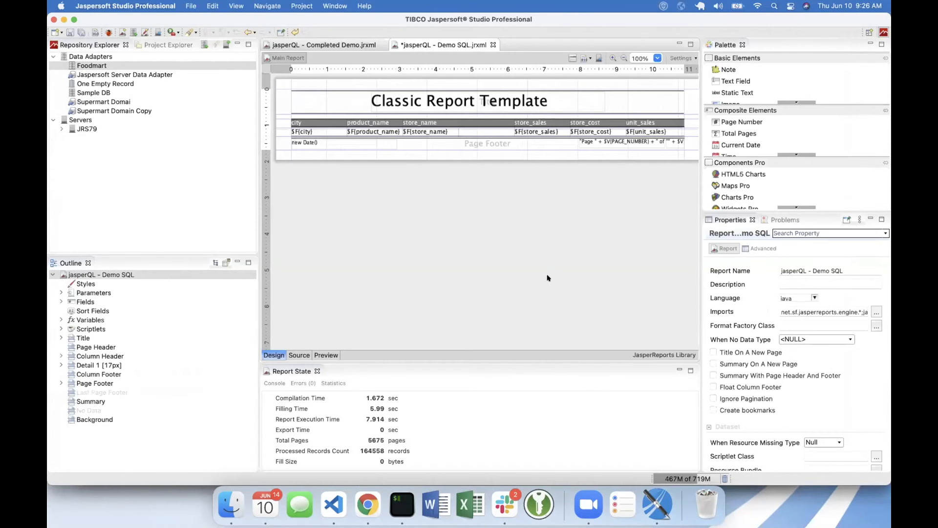
pyautogui.click(325, 354)
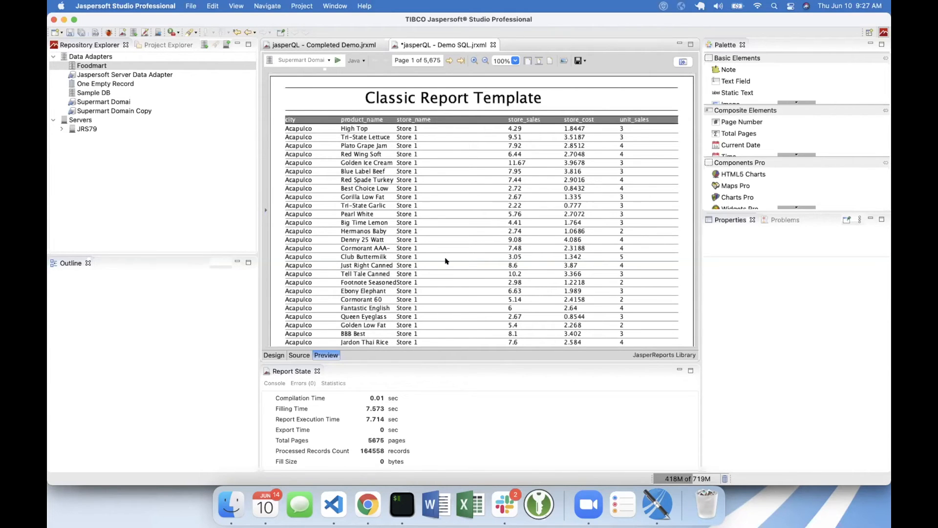
pyautogui.click(275, 355)
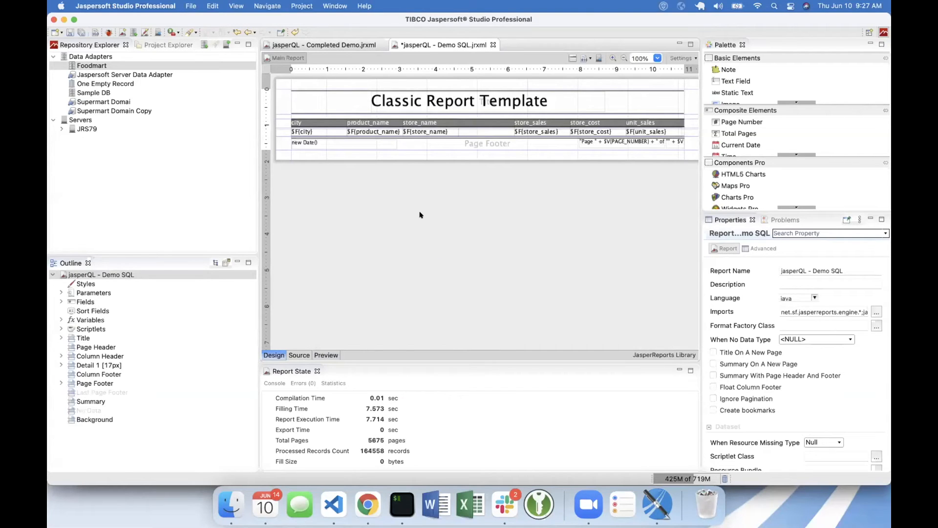
# - Reopen the dataset and query settings of the jasperQL - Demo SQL report and expand the query's Fields
pyautogui.click(125, 274)
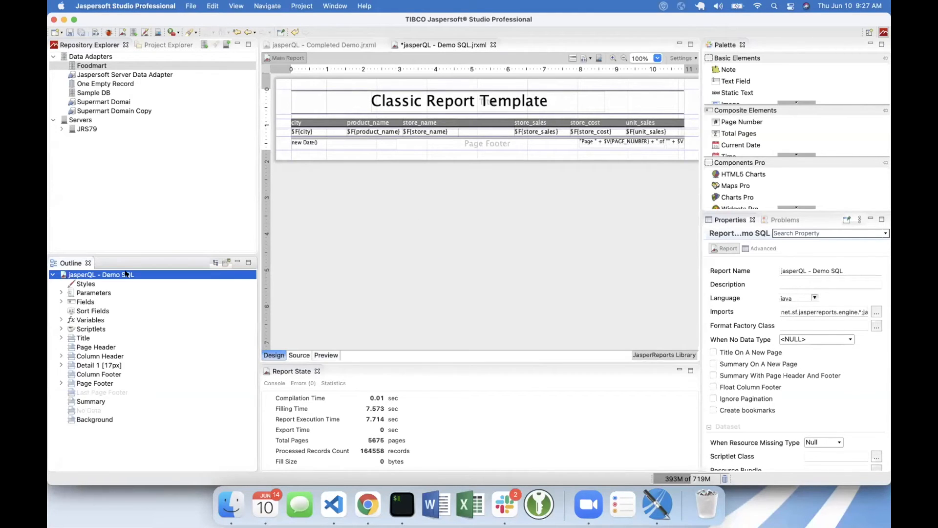
pyautogui.rightClick(126, 274)
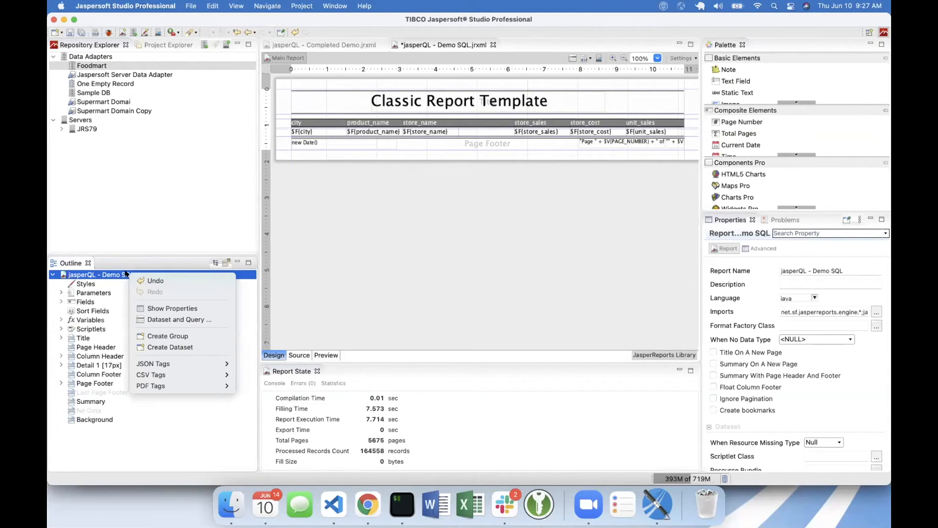
pyautogui.click(174, 319)
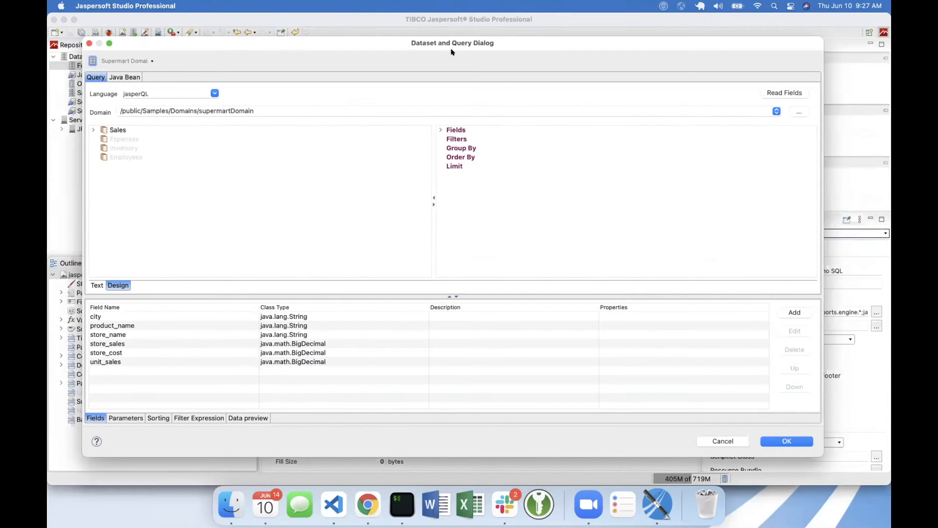
pyautogui.moveTo(317, 40)
pyautogui.mouseDown()
pyautogui.moveTo(345, 66)
pyautogui.moveTo(322, 52)
pyautogui.mouseUp()
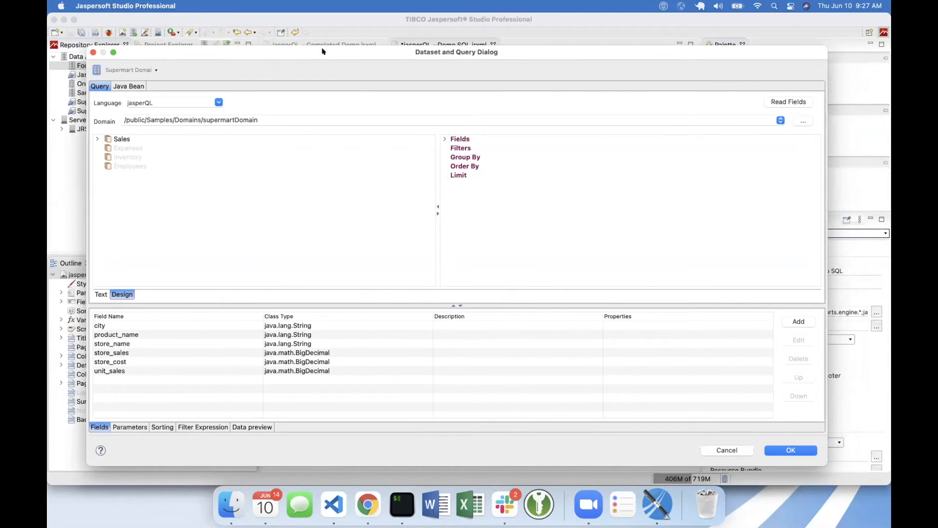
pyautogui.click(444, 140)
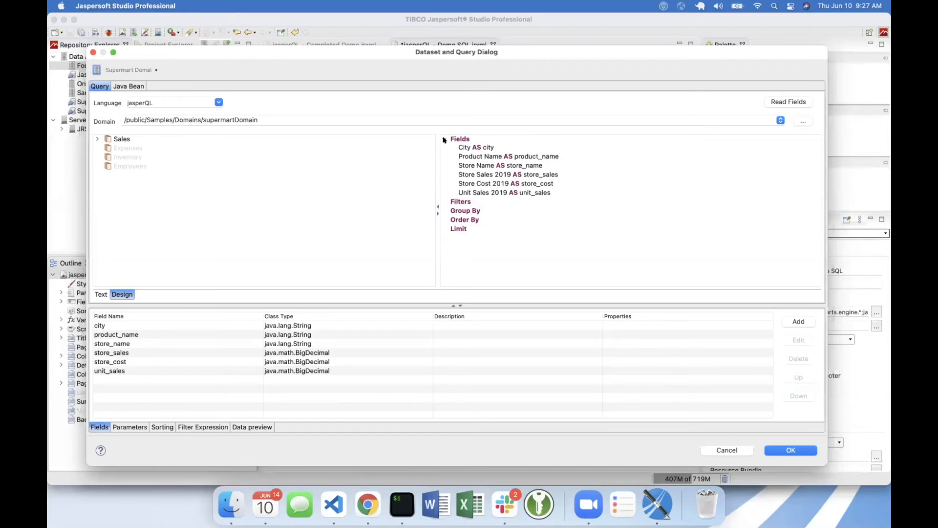
# - Add a query filter that requires Store Name to equal 'Store 19'
pyautogui.click(466, 202)
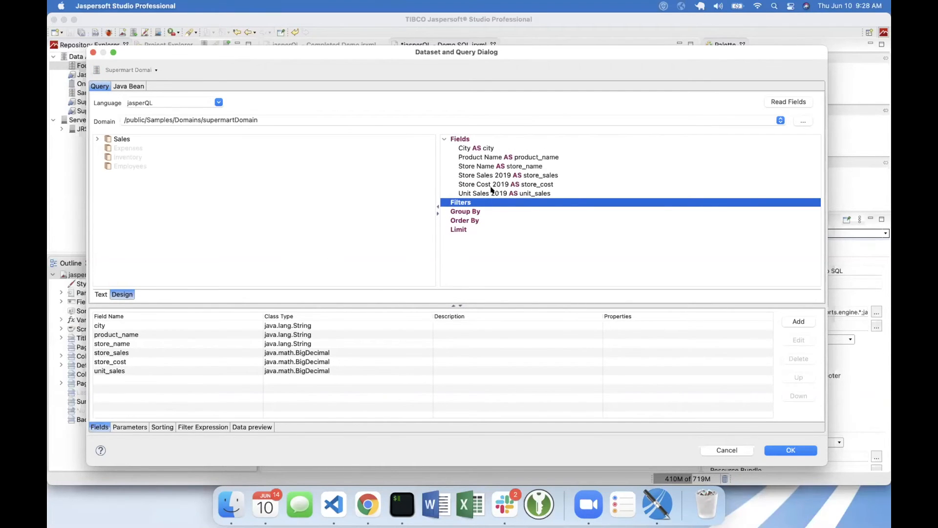
pyautogui.click(475, 166)
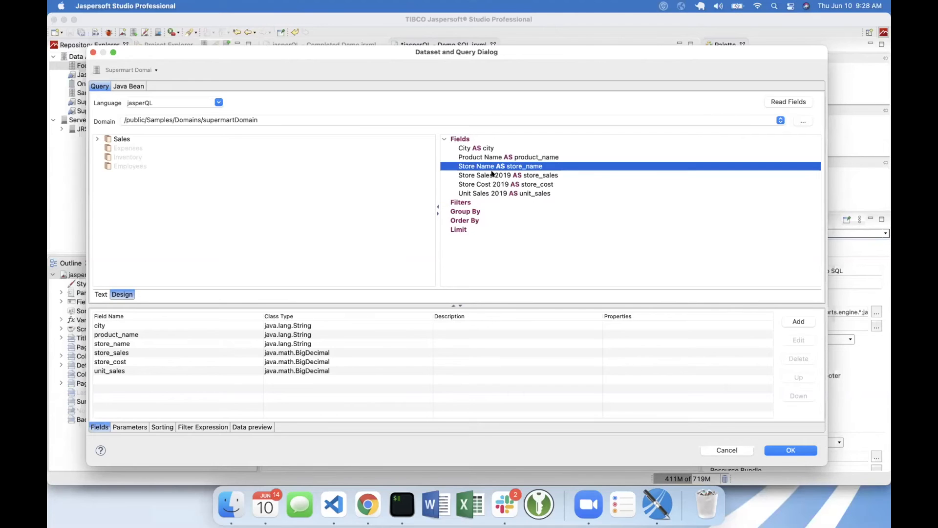
pyautogui.moveTo(484, 167); pyautogui.dragTo(463, 175)
pyautogui.click(463, 176)
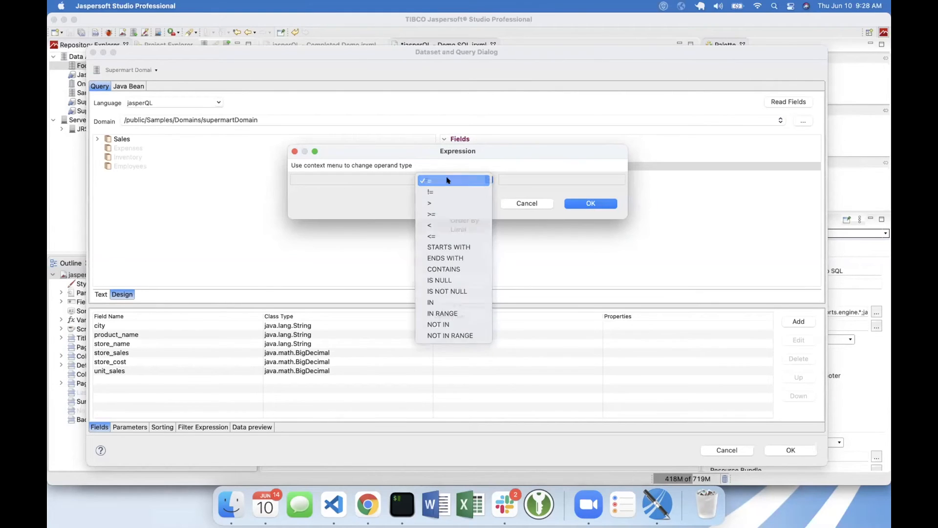
pyautogui.click(447, 180)
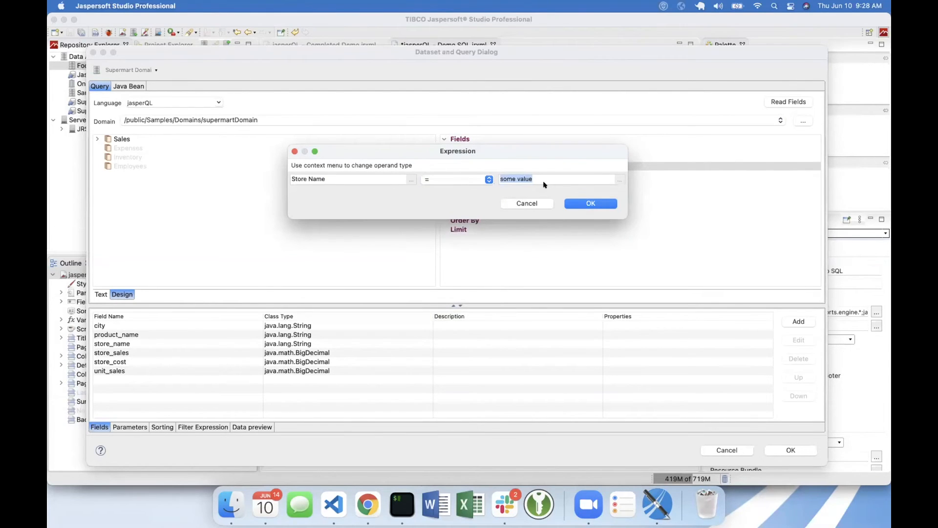
pyautogui.write('Store 19')
pyautogui.click(594, 204)
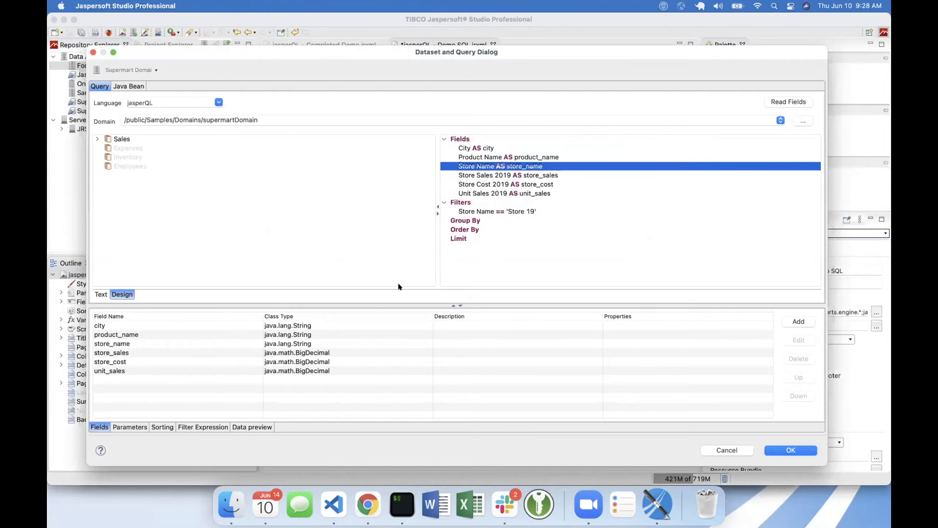
# - Refresh the data preview of the first 10 records and look through the filtered rows
pyautogui.click(252, 427)
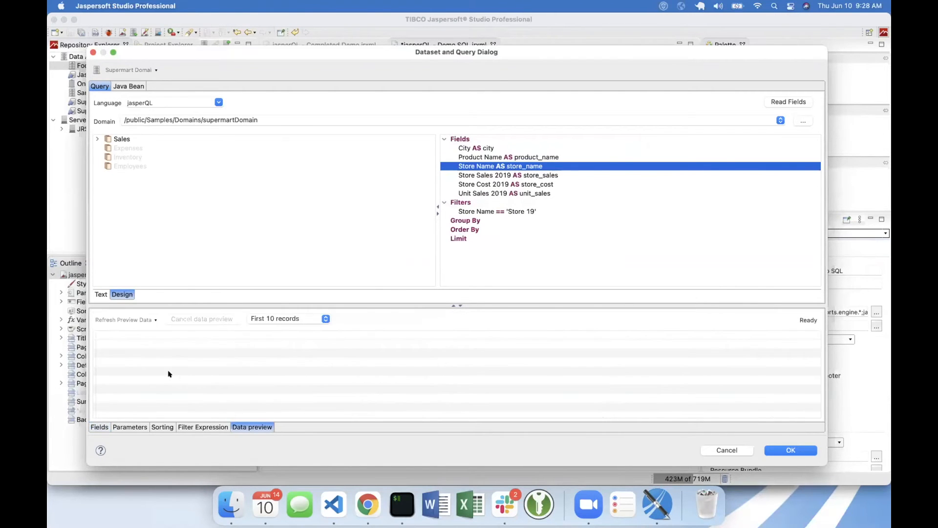
pyautogui.click(121, 318)
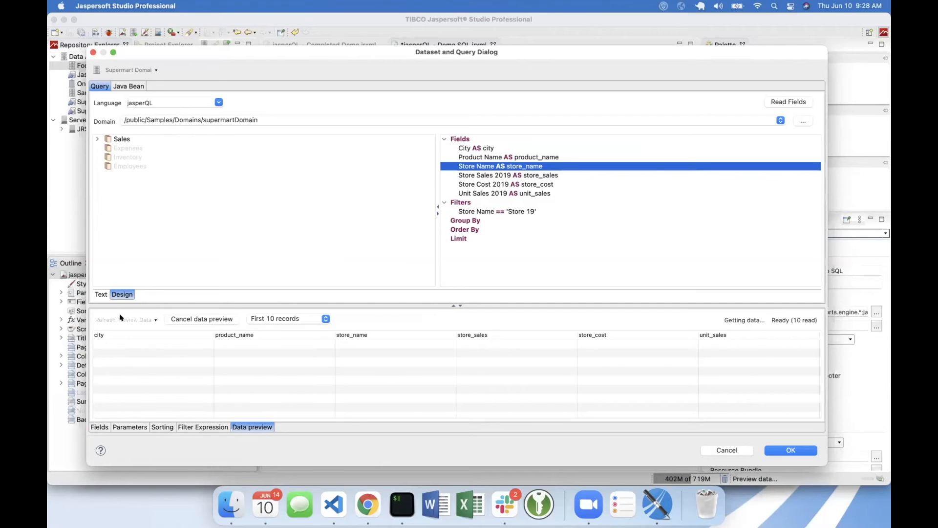
pyautogui.click(382, 351)
pyautogui.scroll(-2, 382, 350)
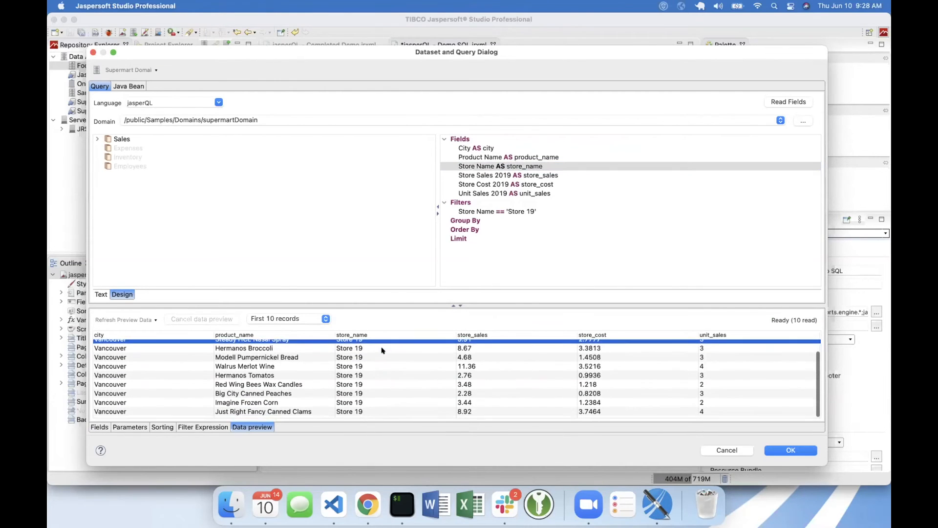
pyautogui.scroll(2, 382, 349)
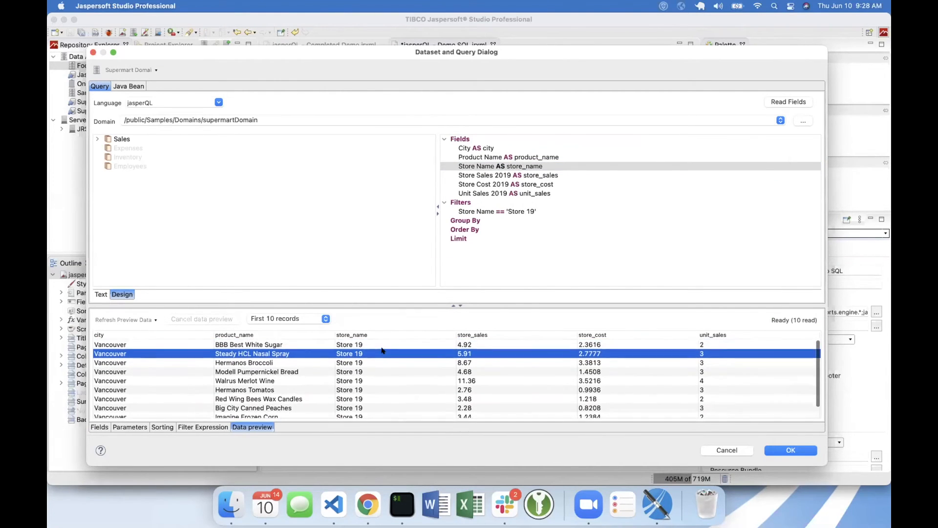
# - Delete the Store Name filter condition from the query
pyautogui.click(495, 214)
pyautogui.rightClick(497, 214)
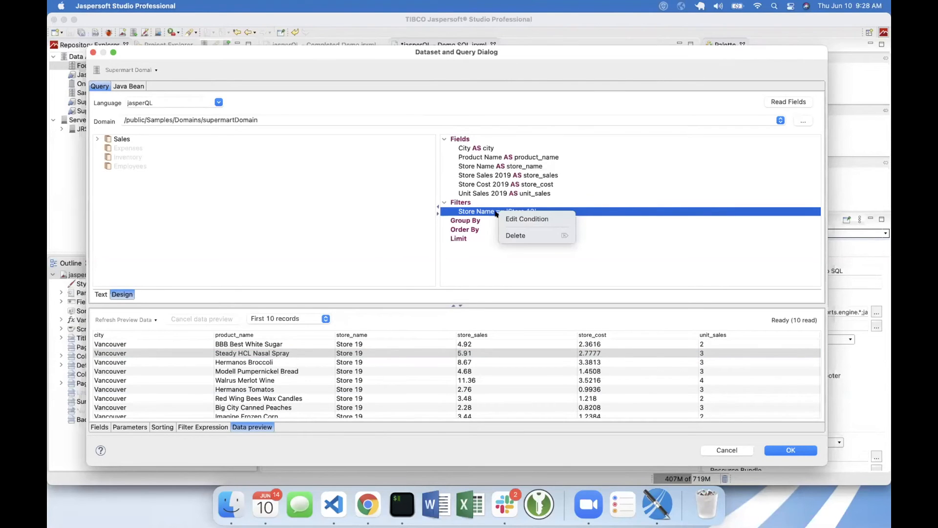
pyautogui.click(516, 236)
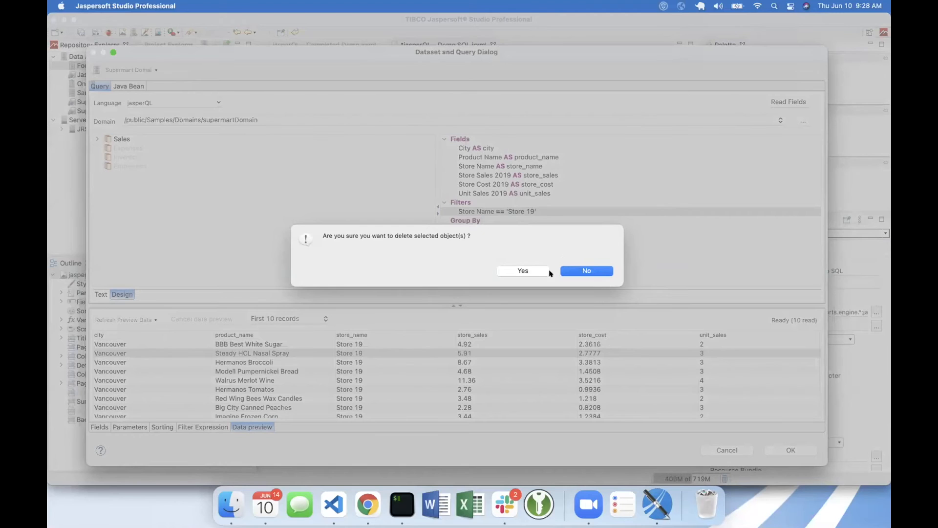
pyautogui.click(539, 271)
# - Group the query by the Store Name field
pyautogui.click(469, 212)
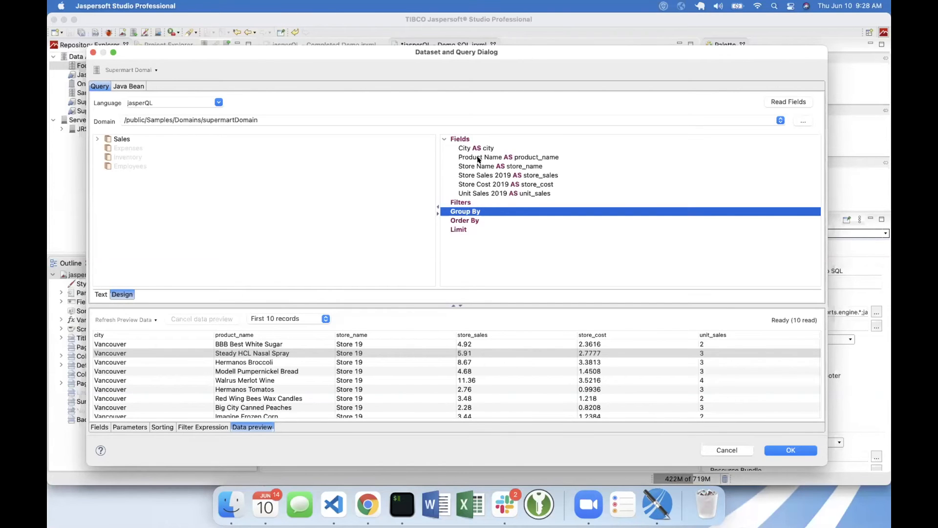
pyautogui.click(484, 183)
pyautogui.moveTo(485, 166); pyautogui.dragTo(469, 213)
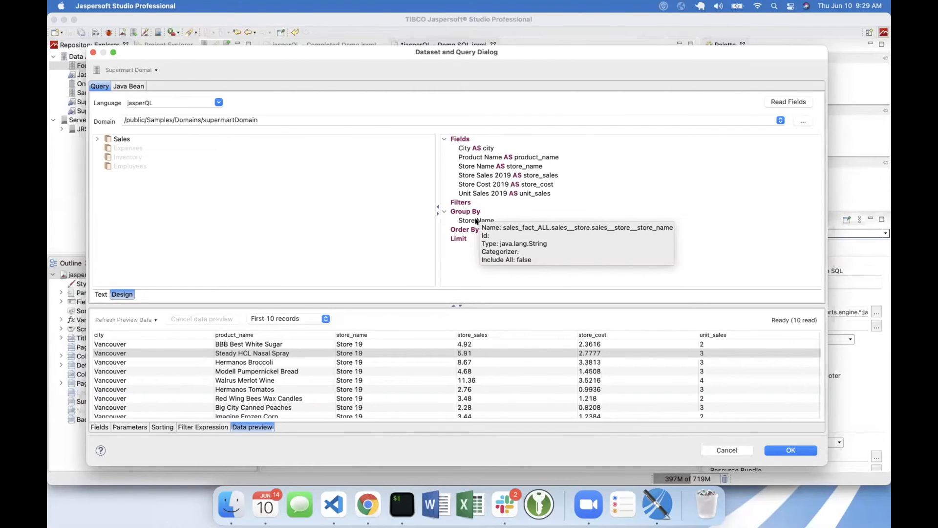
# - Delete the Store Name grouping from the query's Group By section
pyautogui.click(476, 221)
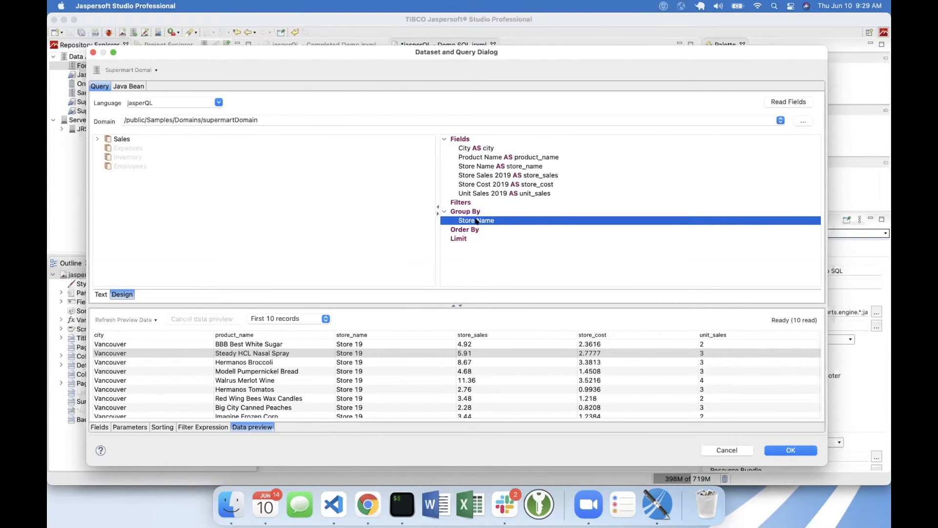
pyautogui.rightClick(476, 220)
pyautogui.click(498, 243)
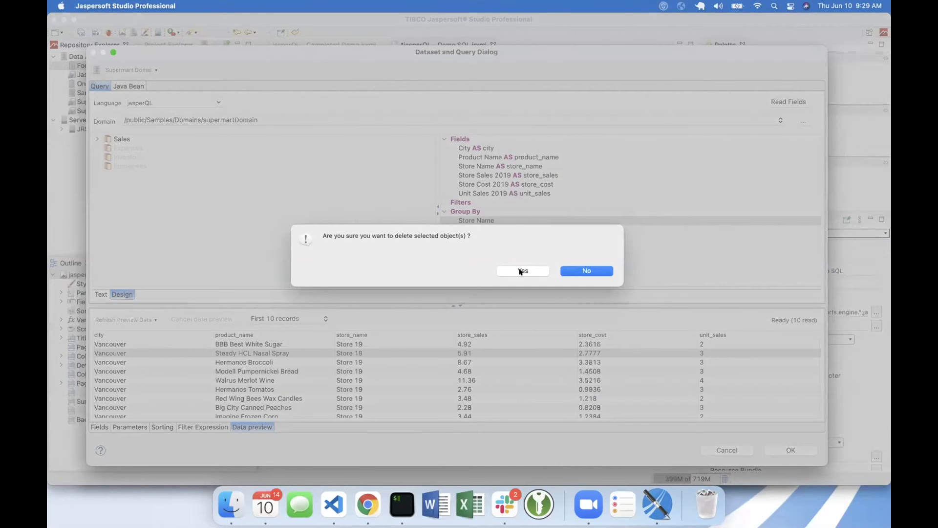
pyautogui.click(521, 272)
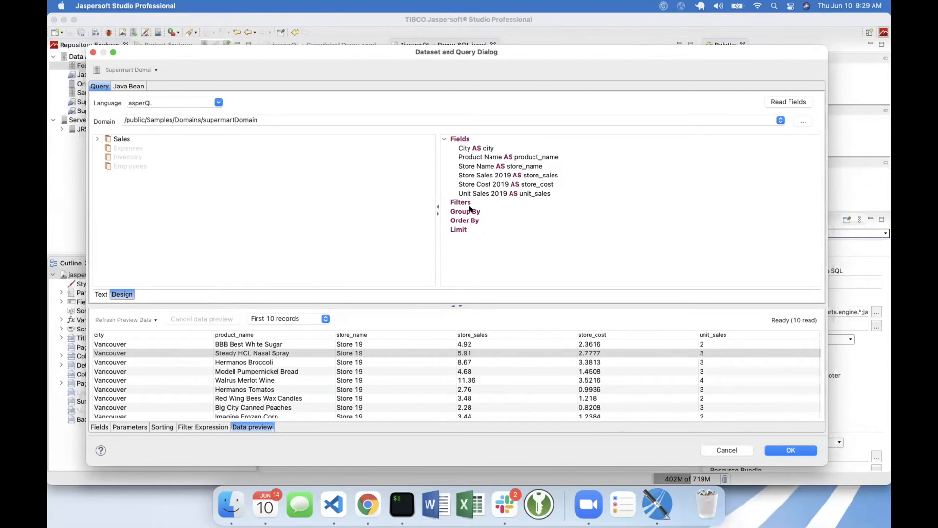
pyautogui.click(470, 220)
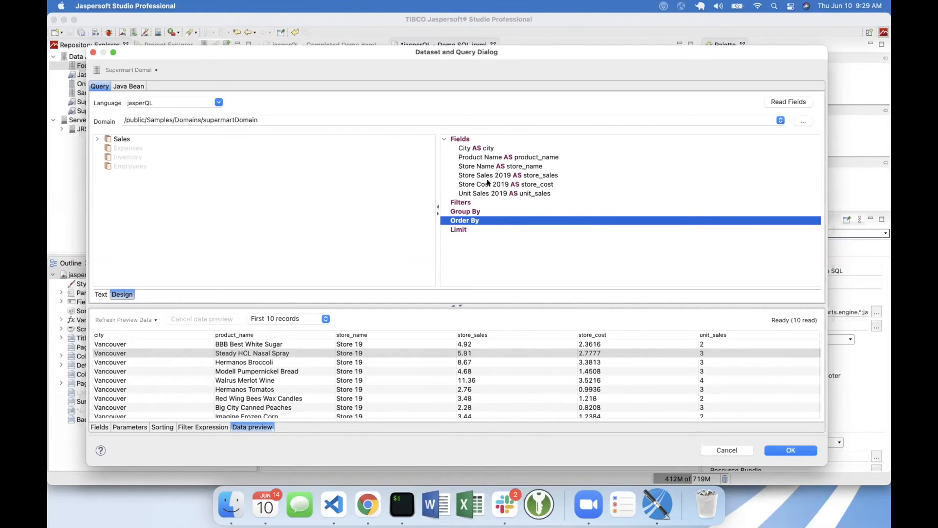
pyautogui.click(458, 229)
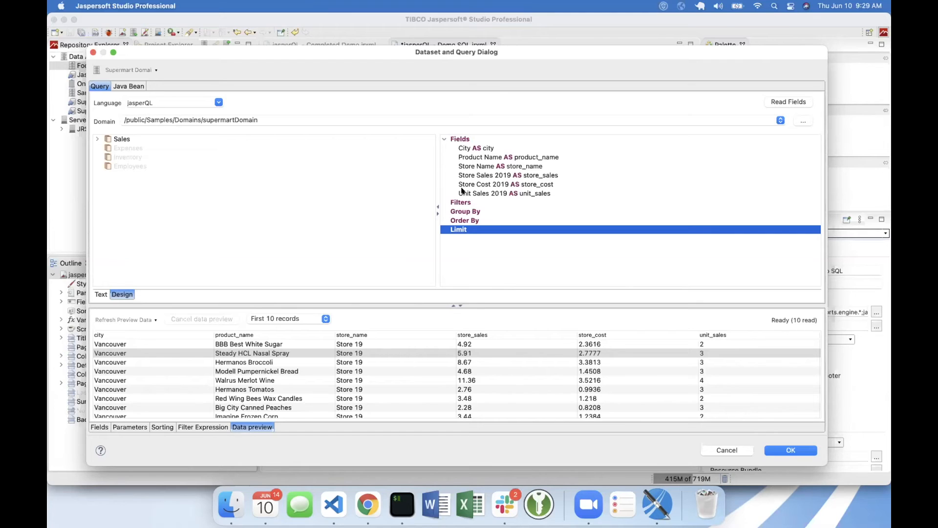
# - Expand Sales with its Products, Stores and Regions sets in the domain tree and select the City field
pyautogui.click(97, 139)
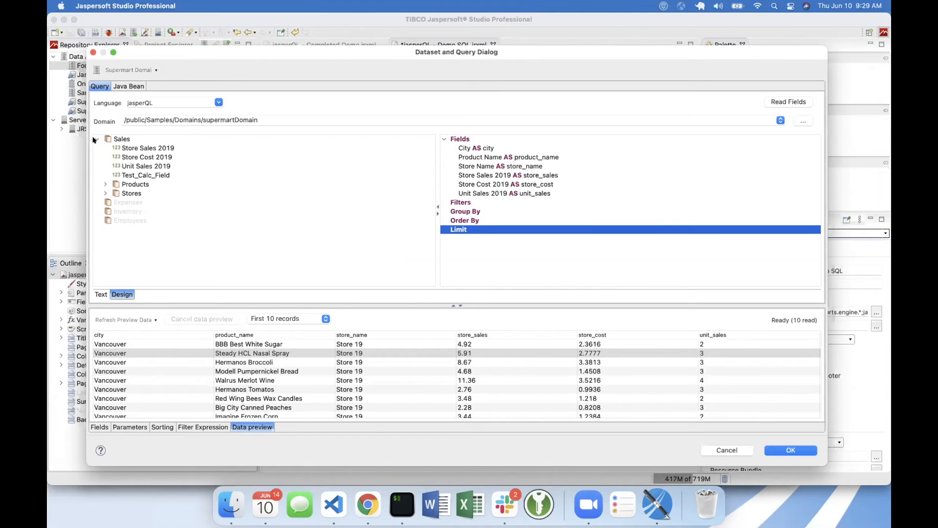
pyautogui.click(105, 194)
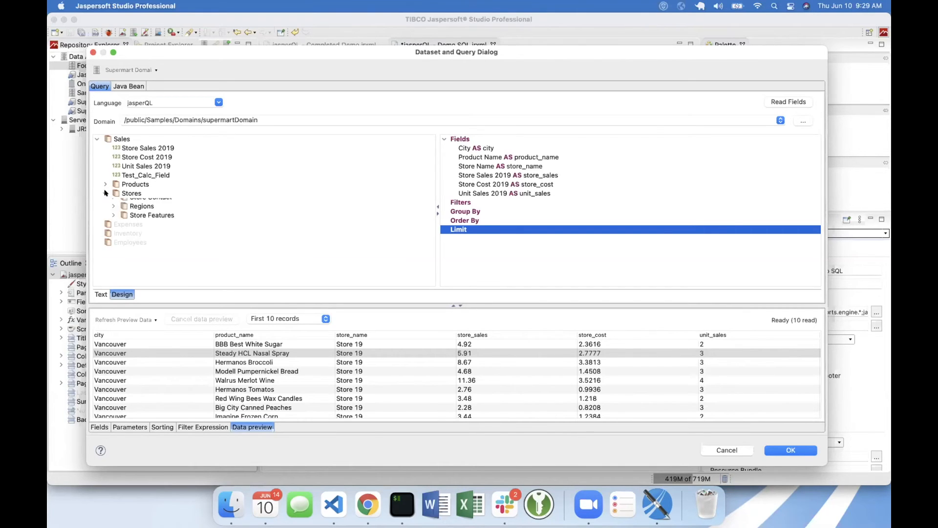
pyautogui.click(105, 184)
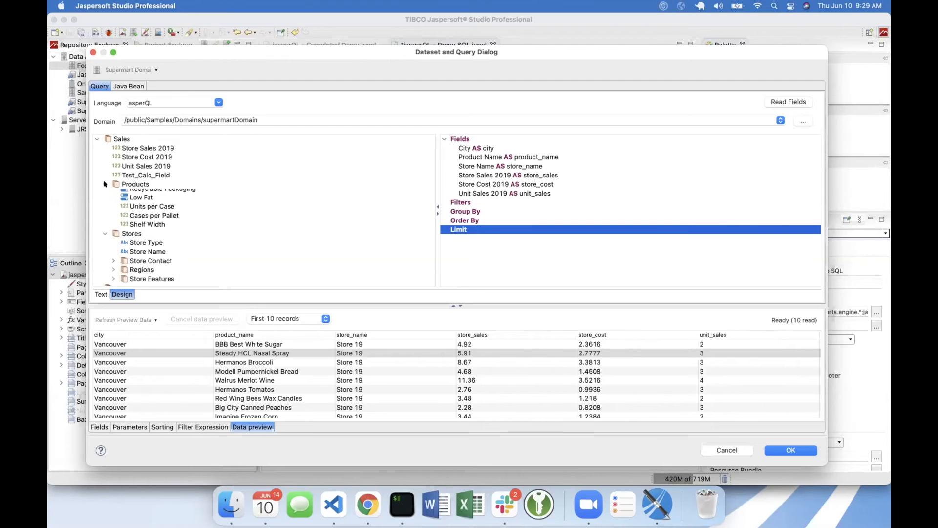
pyautogui.scroll(-5, 124, 192)
pyautogui.scroll(4, 124, 193)
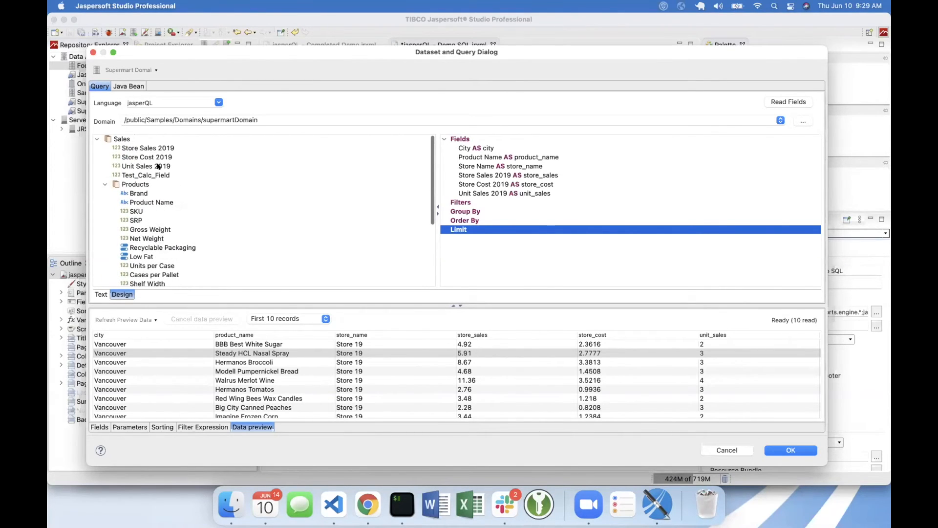
pyautogui.scroll(-6, 149, 229)
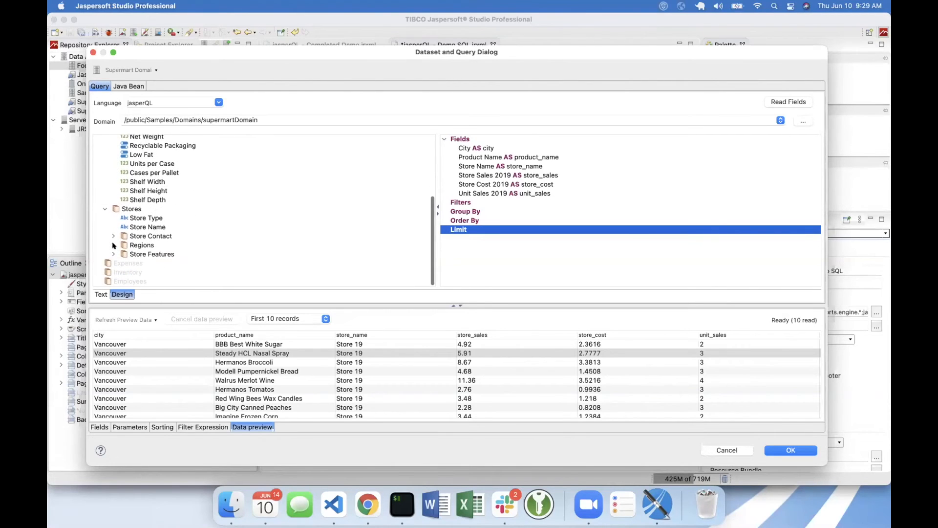
pyautogui.click(114, 246)
pyautogui.scroll(-2, 144, 230)
pyautogui.click(142, 226)
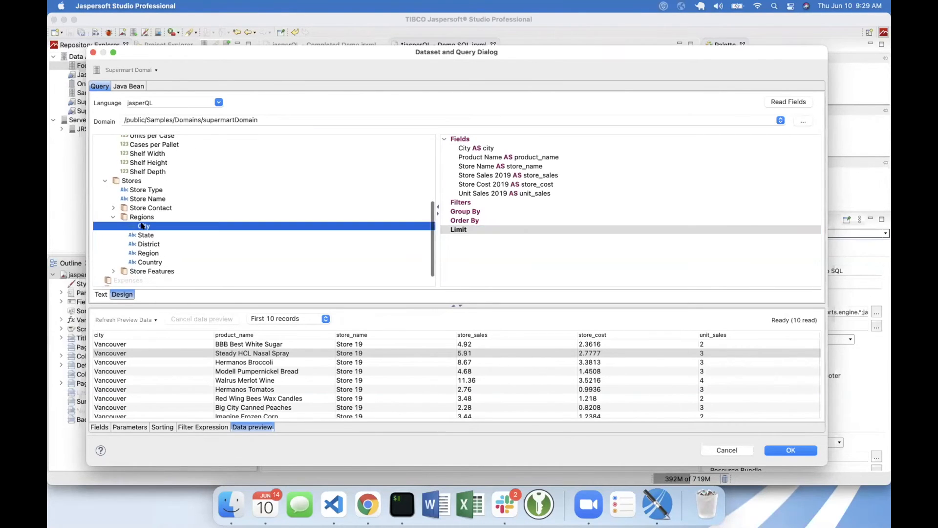
# - Add a calculated field based on City with the DomEL expression concat(City, State) and the alias Location
pyautogui.rightClick(142, 226)
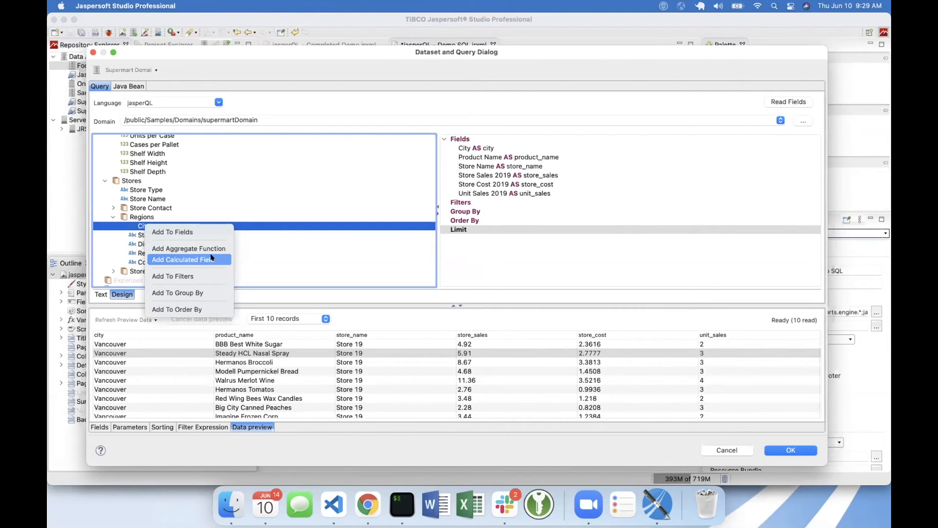
pyautogui.click(218, 261)
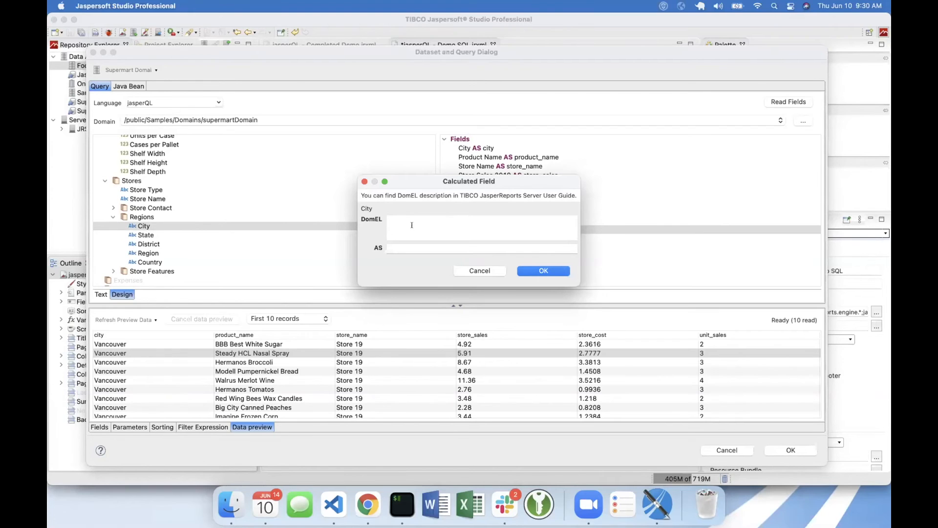
pyautogui.write('concat(City, State)')
pyautogui.click(396, 245)
pyautogui.write('Location')
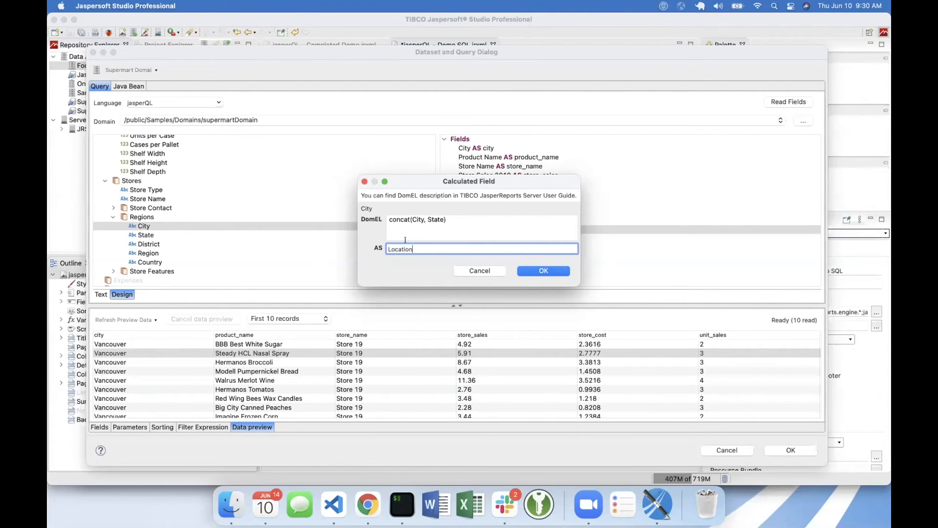
pyautogui.click(536, 270)
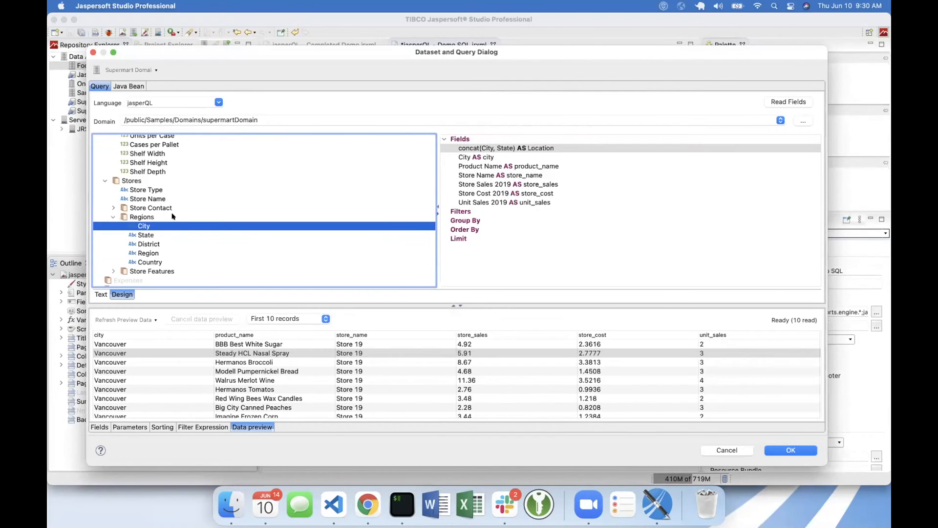
# - Change the Location calculated field's expression to concat(city, State)
pyautogui.scroll(-1, 172, 216)
pyautogui.click(479, 149)
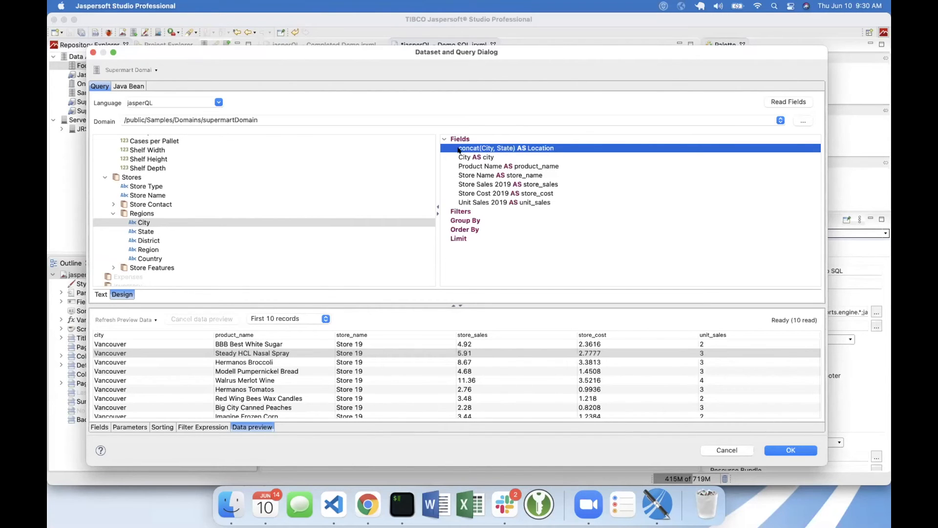
pyautogui.moveTo(459, 150)
pyautogui.doubleClick(486, 147)
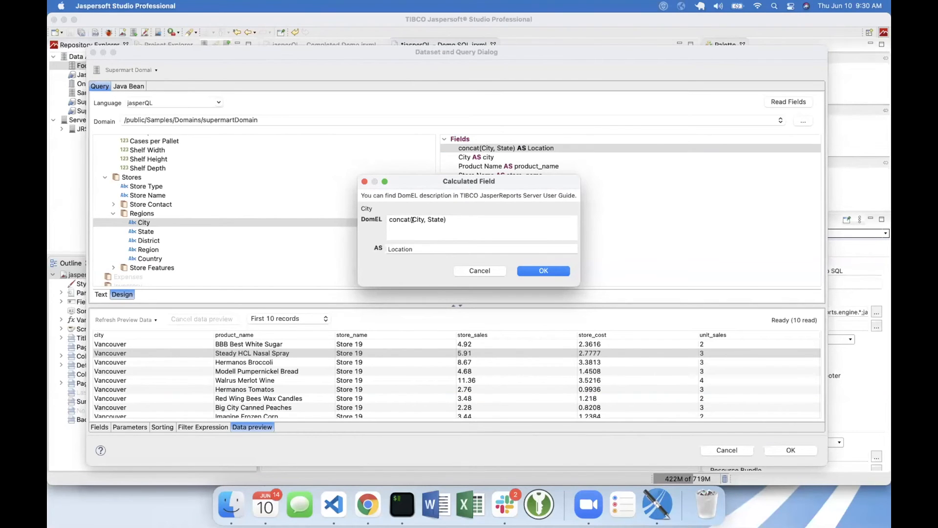
pyautogui.press('BackSpace')
pyautogui.write('c')
pyautogui.click(547, 269)
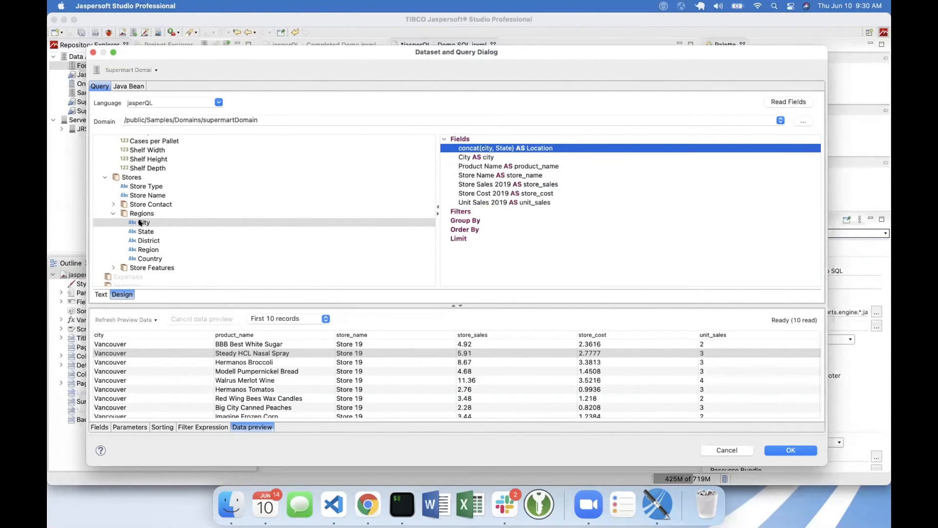
# - Try twice to read the query's fields and refresh the data preview of the first 10 records
pyautogui.moveTo(140, 222)
pyautogui.click(778, 103)
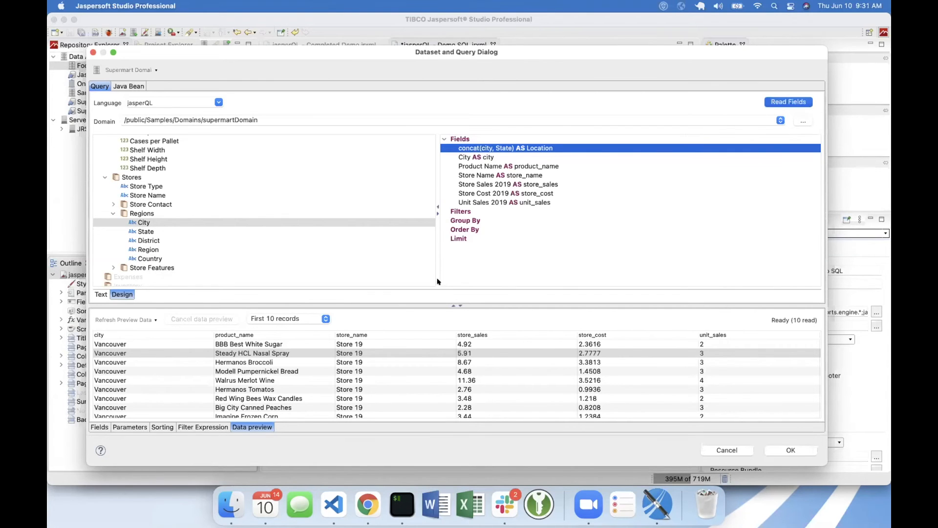
pyautogui.click(128, 320)
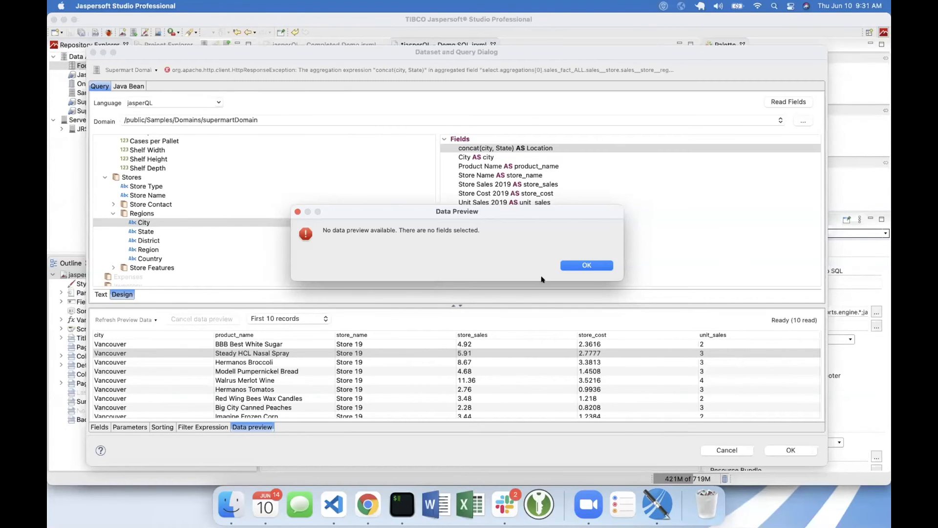
pyautogui.click(652, 202)
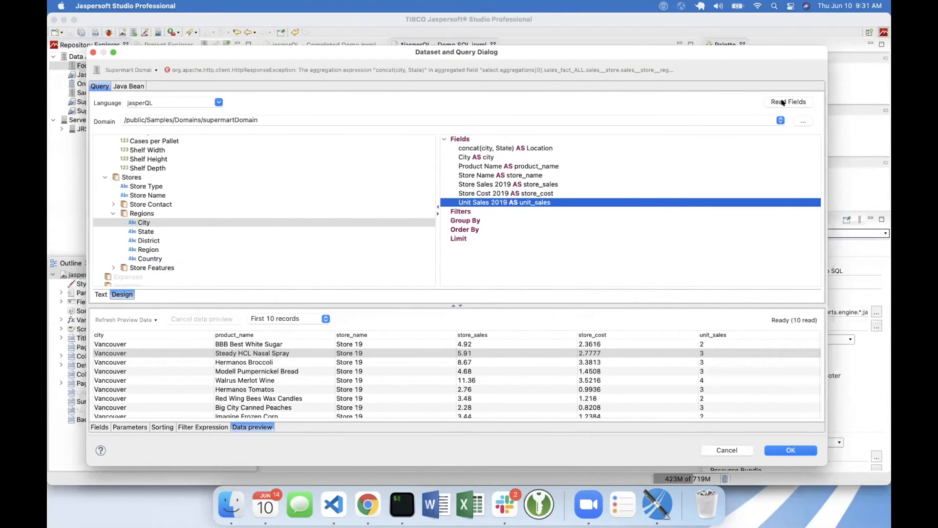
pyautogui.click(783, 102)
pyautogui.click(129, 319)
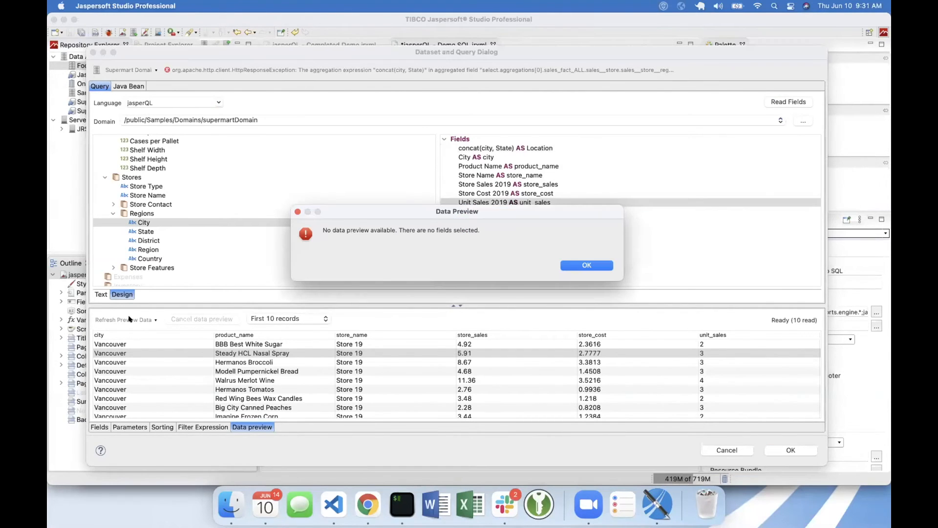
# - Dismiss the data preview error and delete the concat(city, State) Location calculated field from the query's fields
pyautogui.click(586, 265)
pyautogui.click(462, 139)
pyautogui.click(483, 150)
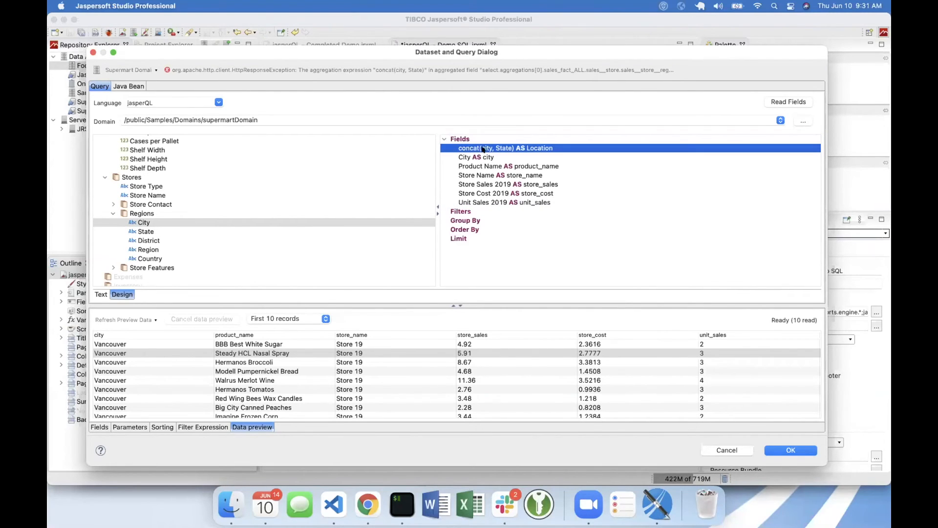
pyautogui.rightClick(472, 148)
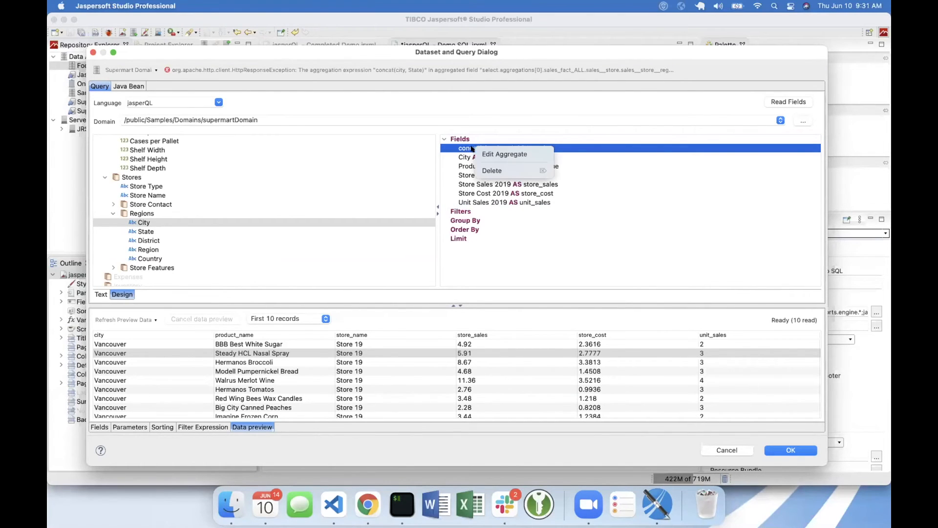
pyautogui.click(491, 169)
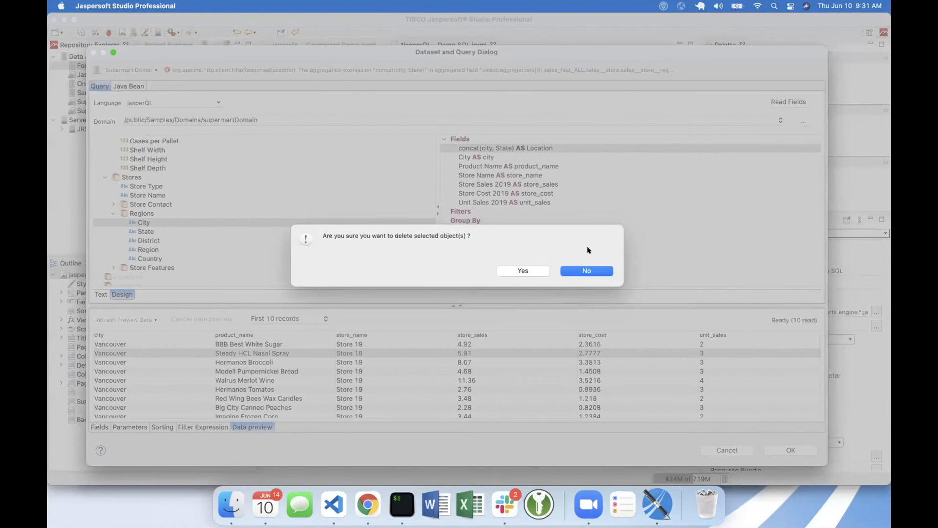
pyautogui.click(523, 271)
pyautogui.click(143, 223)
pyautogui.click(145, 232)
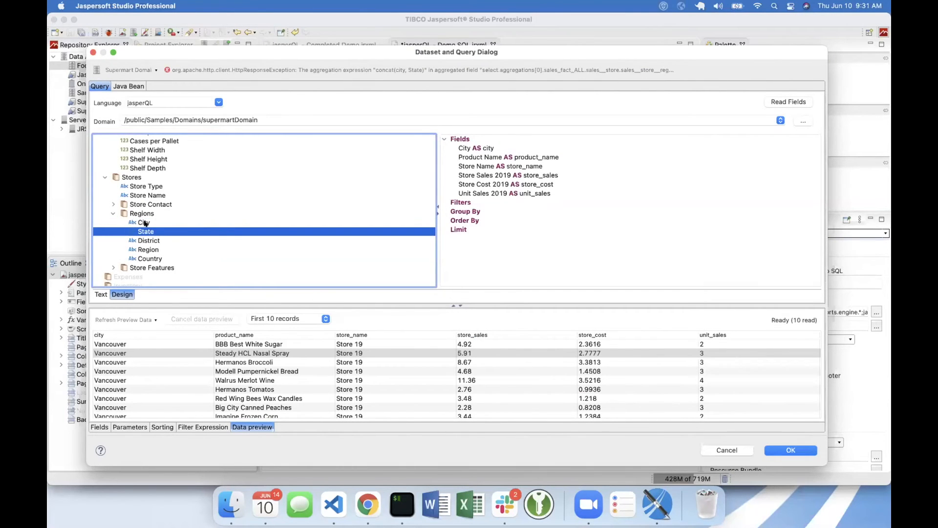
pyautogui.click(145, 222)
pyautogui.rightClick(145, 223)
pyautogui.click(603, 258)
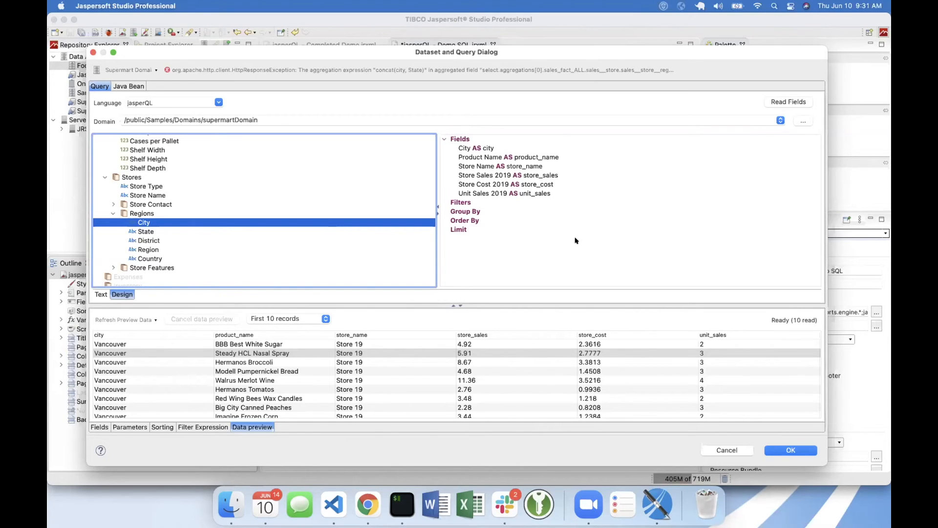
pyautogui.click(579, 503)
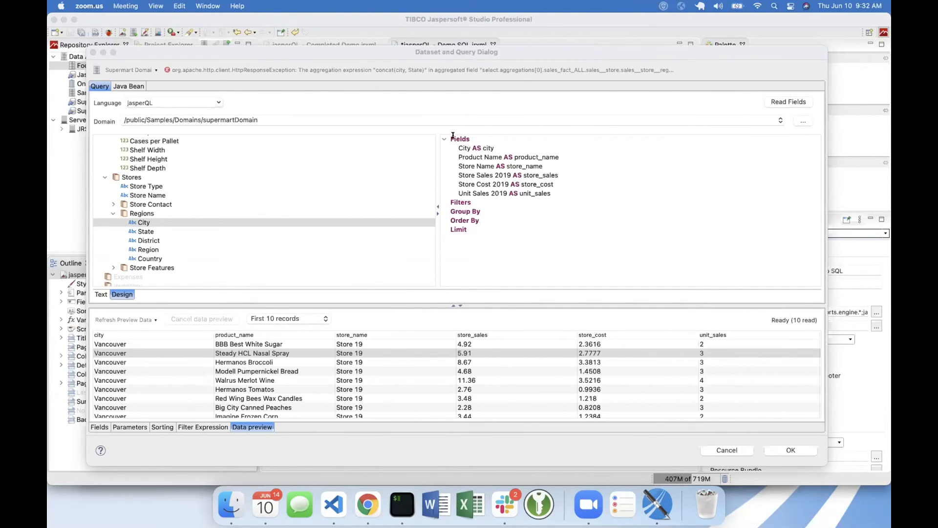
# - Switch to Chrome and review the Domain Expression Language (DomEL) documentation page, including its simple and composite datatypes tables
pyautogui.click(405, 110)
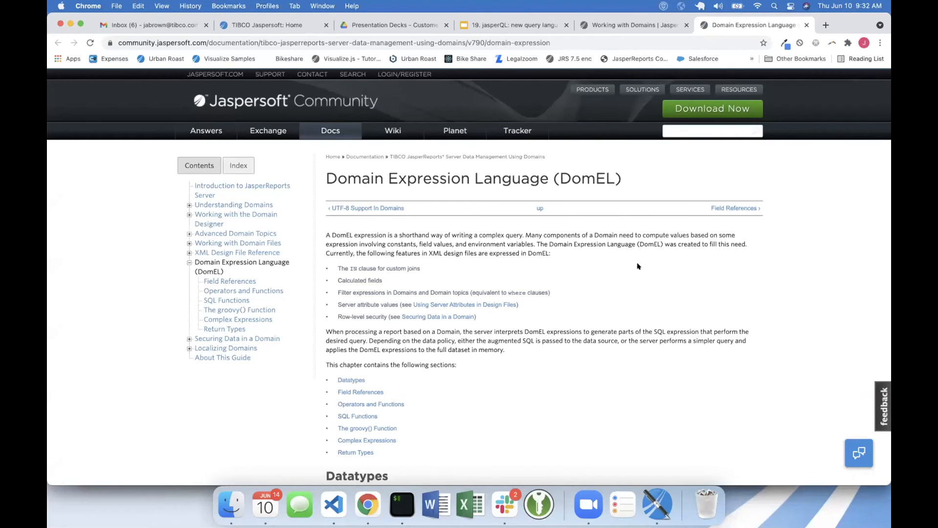
pyautogui.scroll(-3, 638, 266)
pyautogui.scroll(-5, 638, 266)
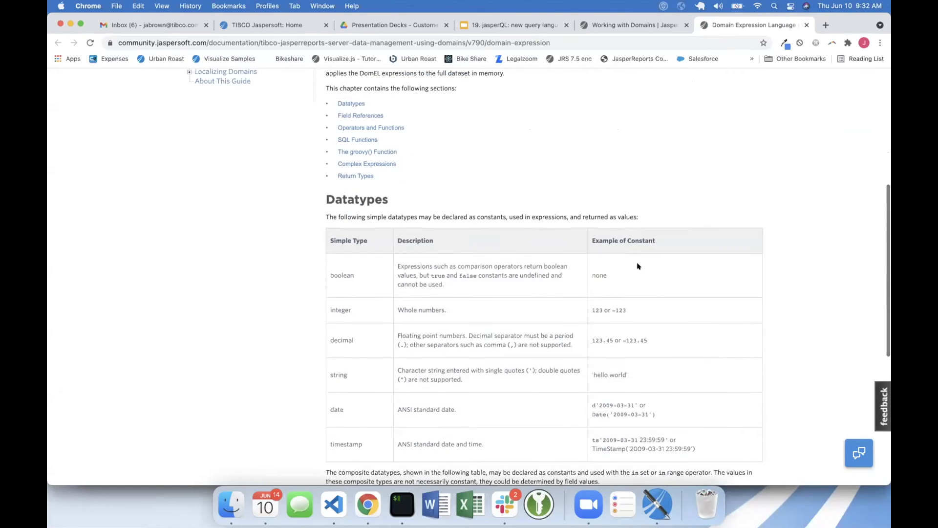
pyautogui.scroll(-2, 637, 265)
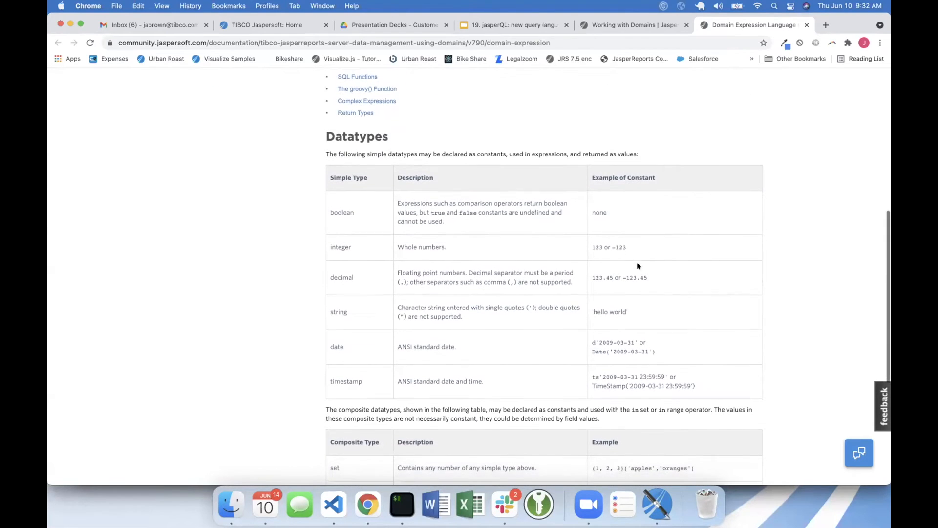
pyautogui.scroll(-3, 637, 266)
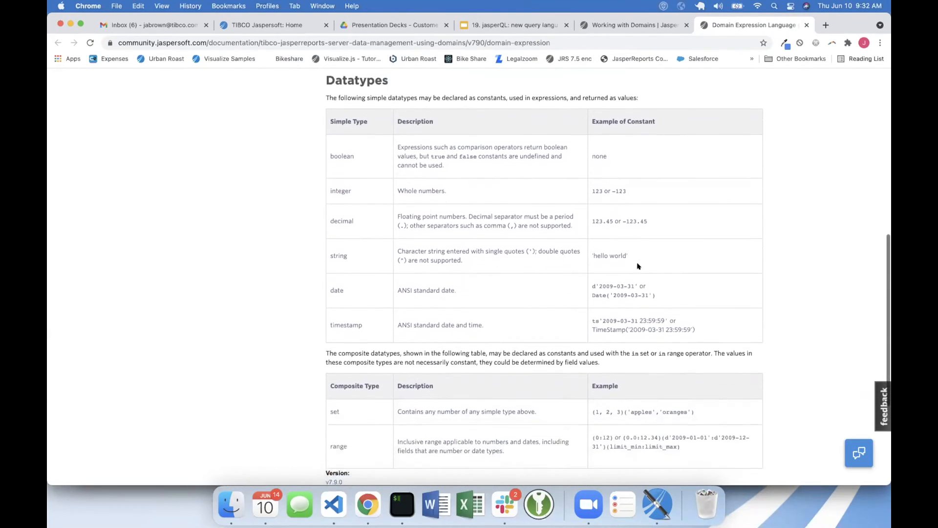
pyautogui.scroll(5, 637, 265)
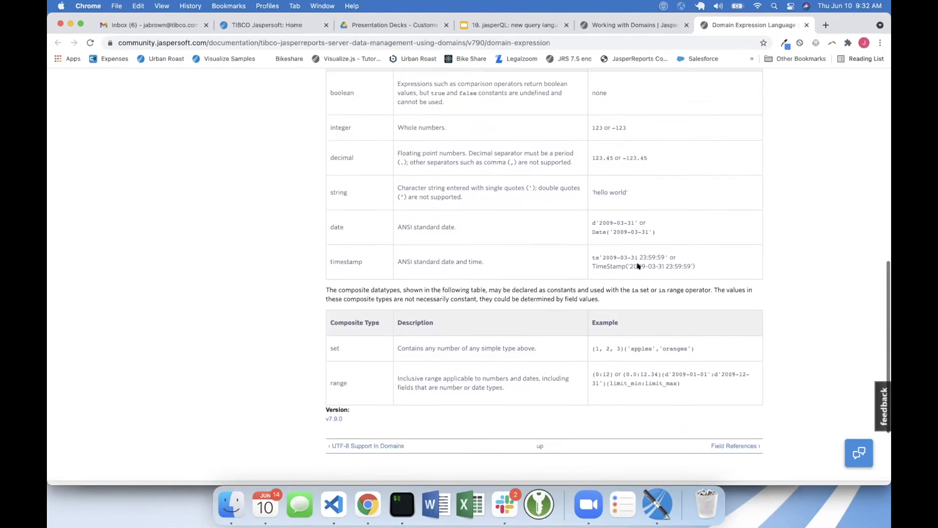
pyautogui.scroll(5, 637, 266)
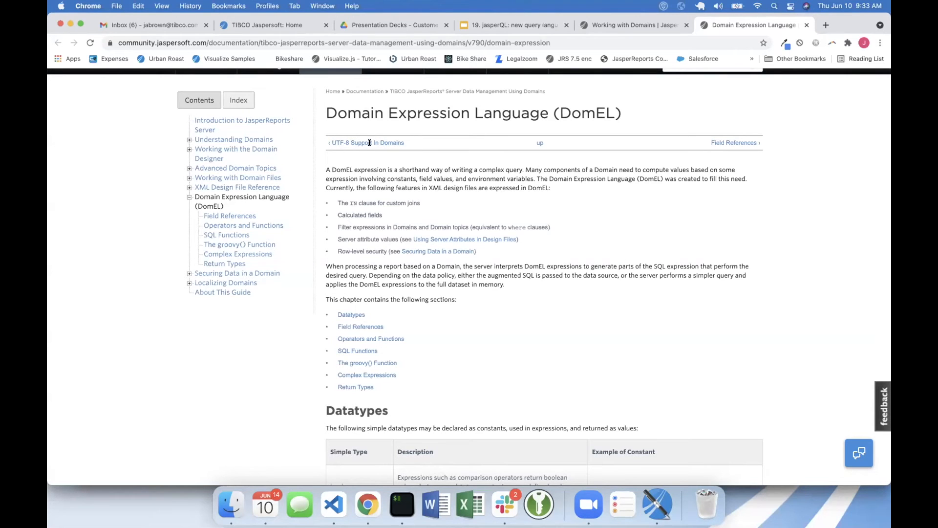
pyautogui.scroll(1, 339, 168)
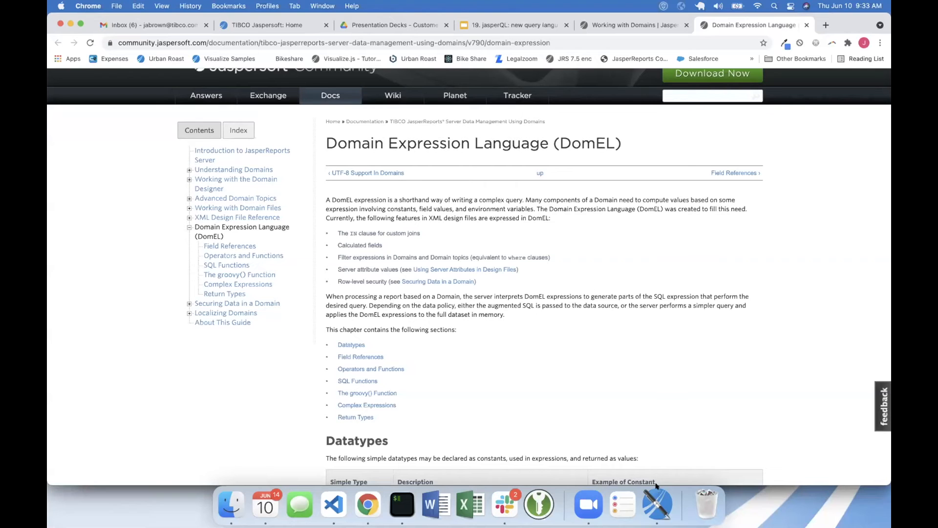
# - Switch back to Jaspersoft Studio and collapse the Products and Stores sets in the domain tree
pyautogui.click(654, 503)
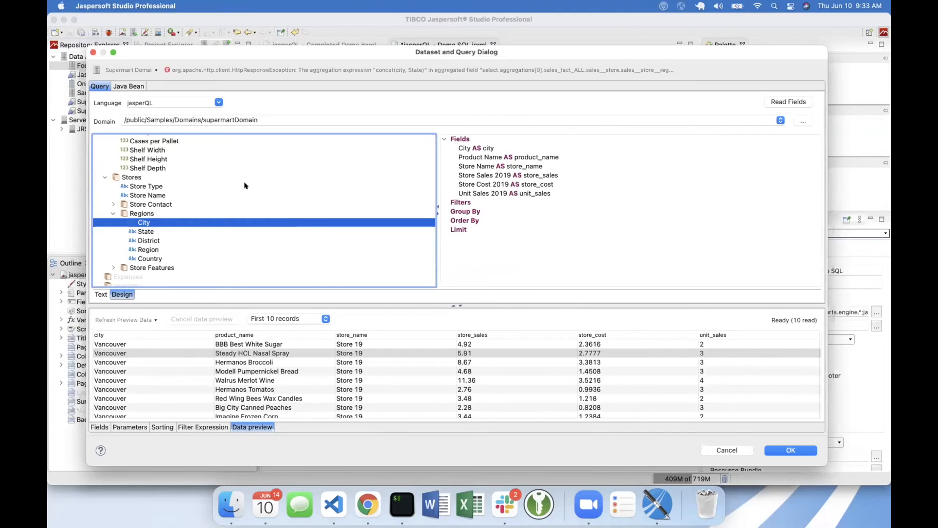
pyautogui.scroll(5, 244, 185)
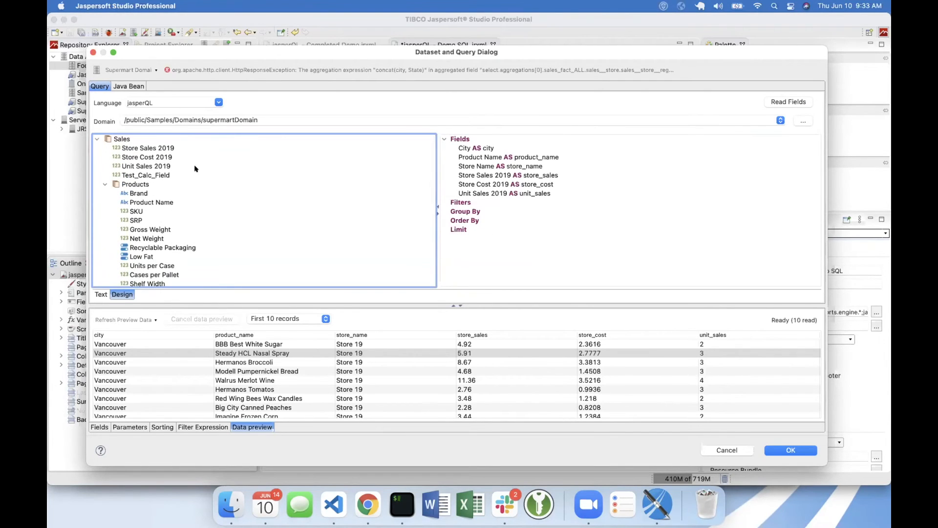
pyautogui.click(105, 184)
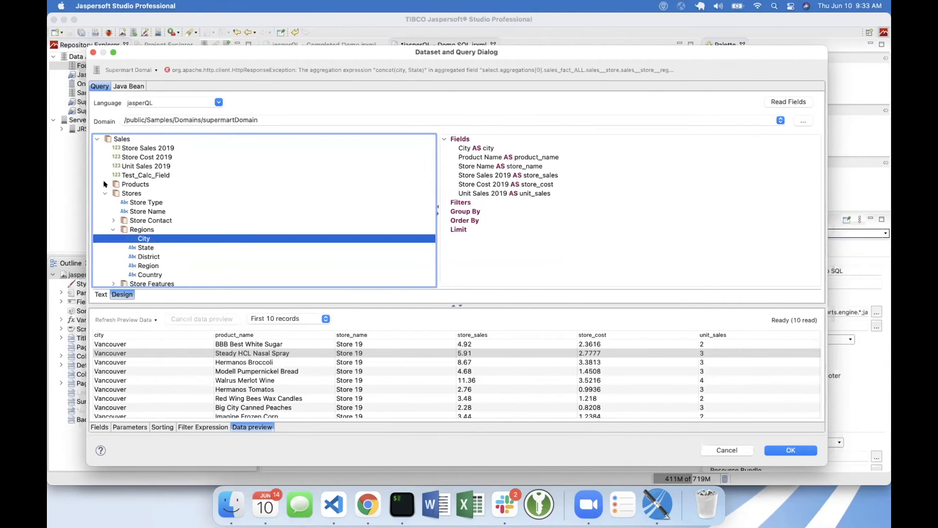
pyautogui.click(105, 193)
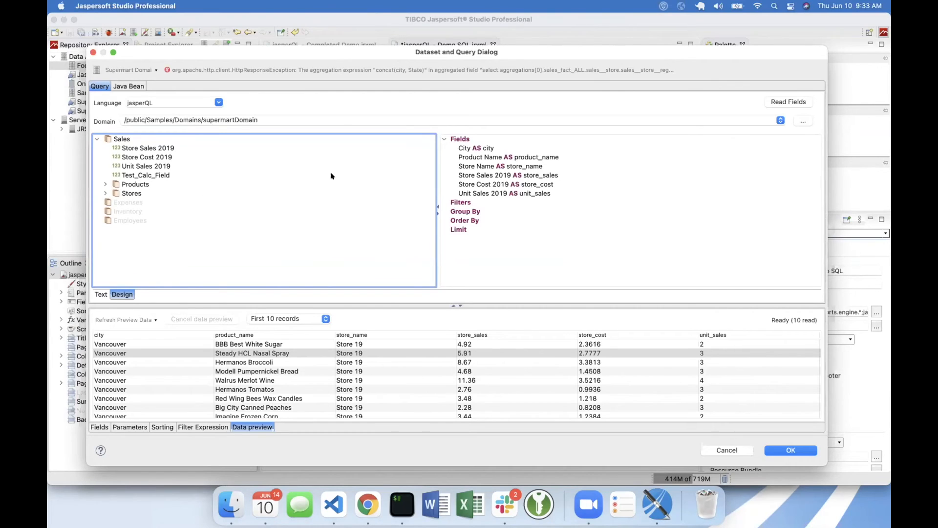
# - Delete the City and Product Name fields from the query together
pyautogui.click(582, 168)
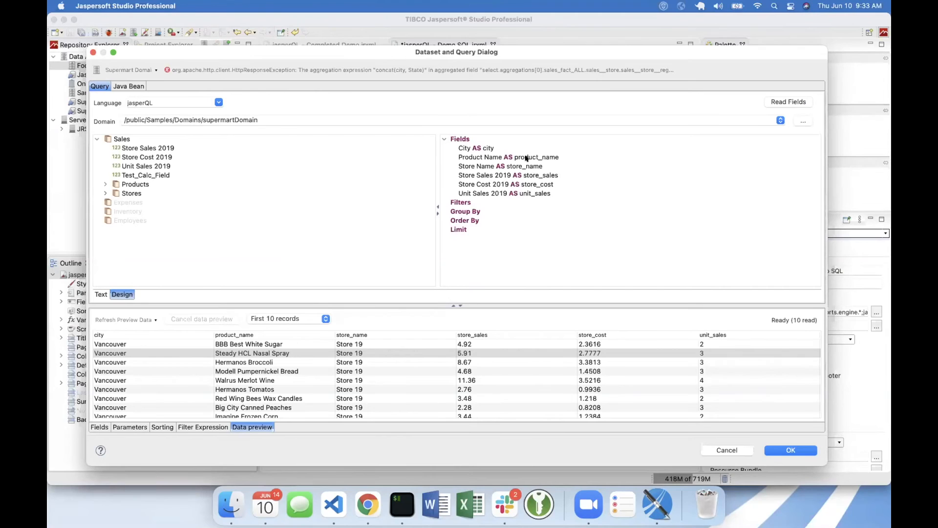
pyautogui.moveTo(526, 159)
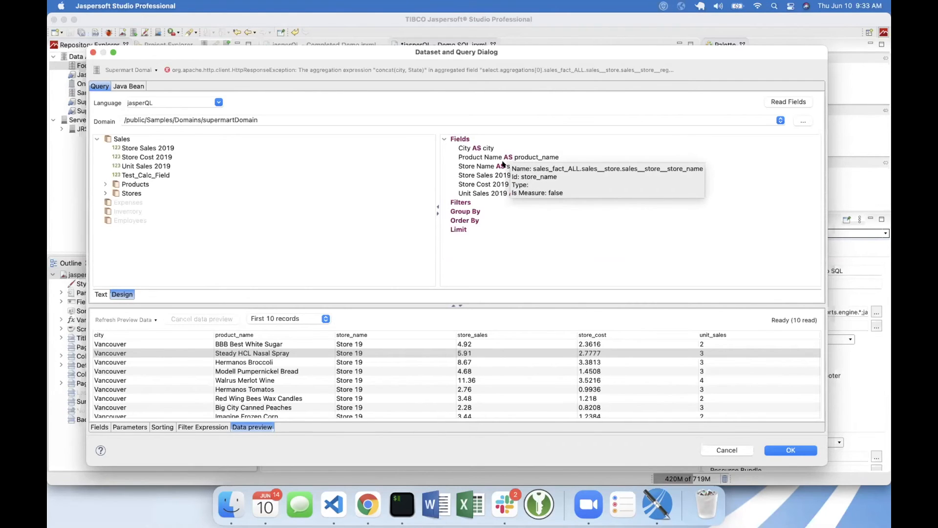
pyautogui.moveTo(478, 148)
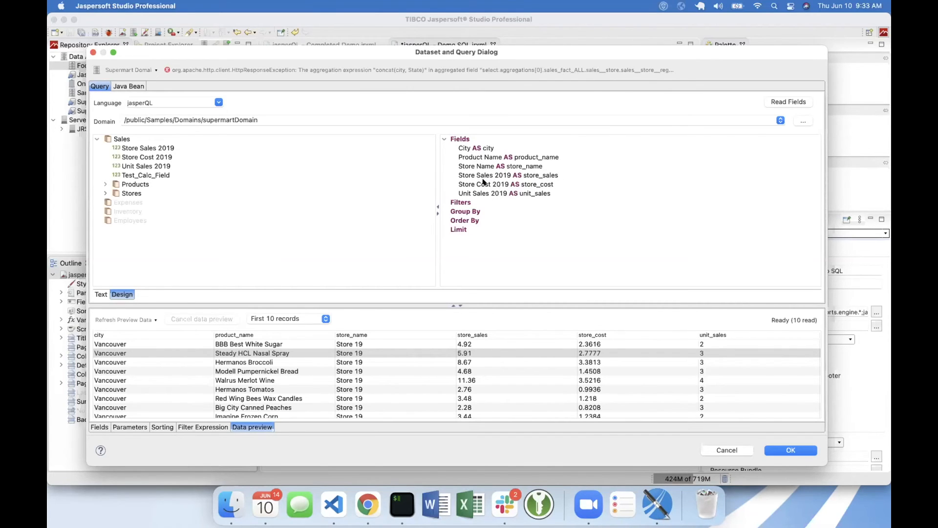
pyautogui.click(478, 149)
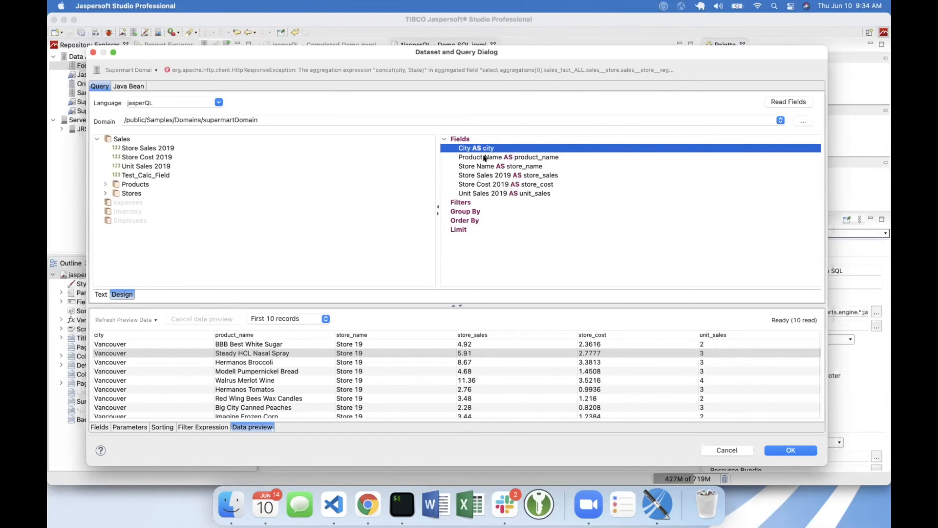
pyautogui.keyDown('shift'); pyautogui.click(484, 157); pyautogui.keyUp('shift')
pyautogui.rightClick(487, 159)
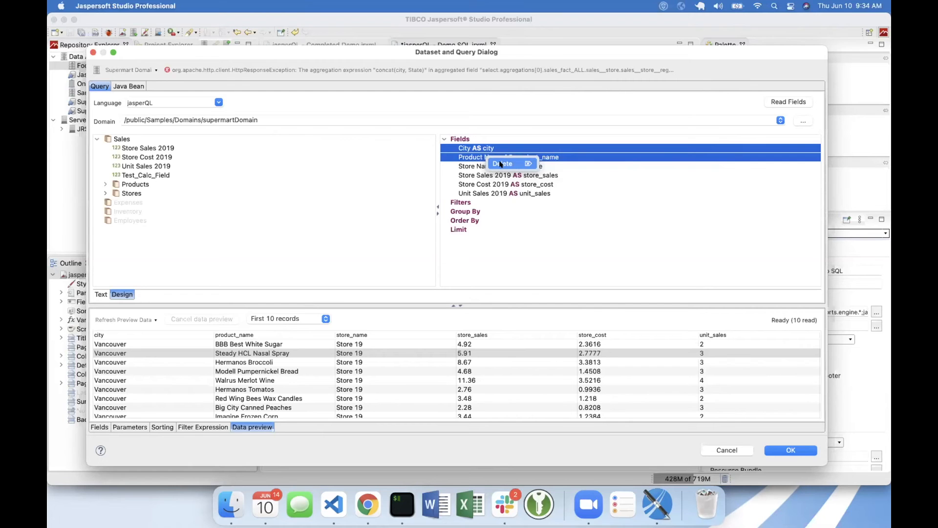
pyautogui.click(500, 164)
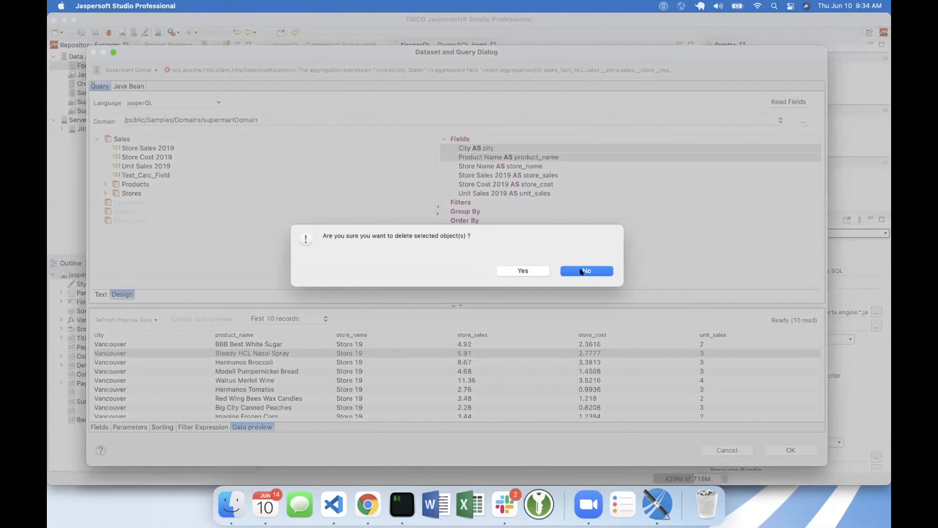
pyautogui.click(536, 271)
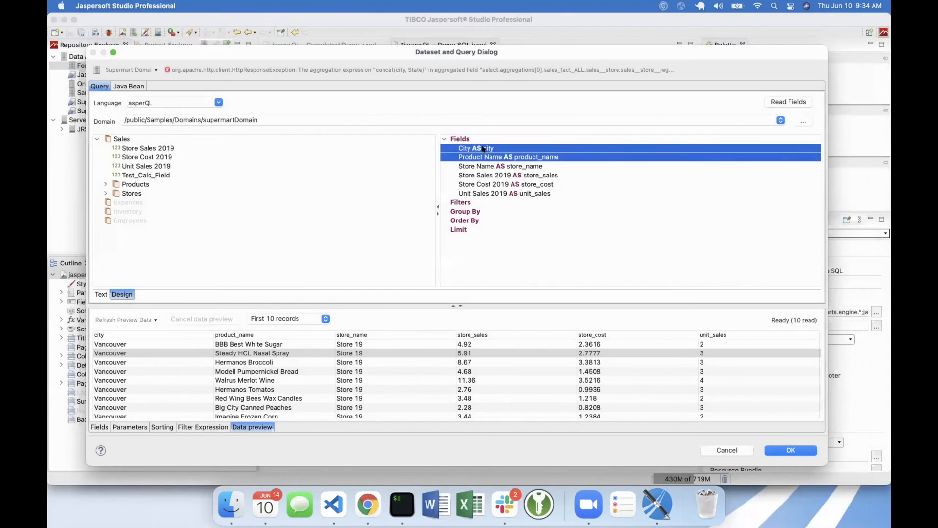
# - Add a Sum aggregate function on the Store Sales 2019 query field with the alias sum_sales
pyautogui.rightClick(483, 157)
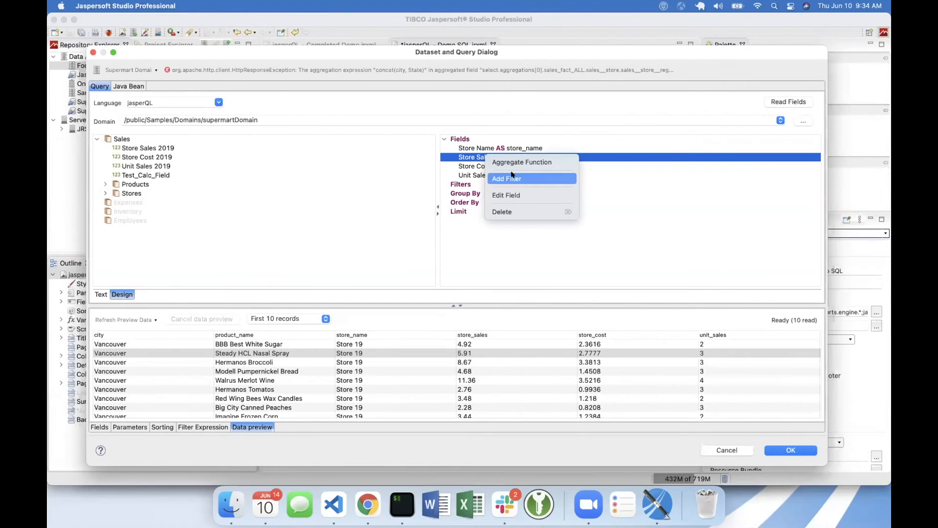
pyautogui.click(518, 162)
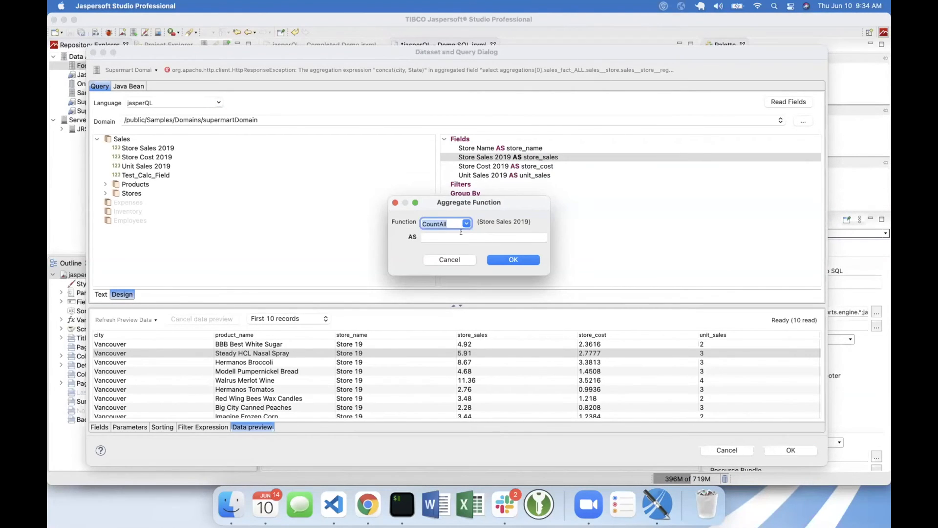
pyautogui.click(467, 223)
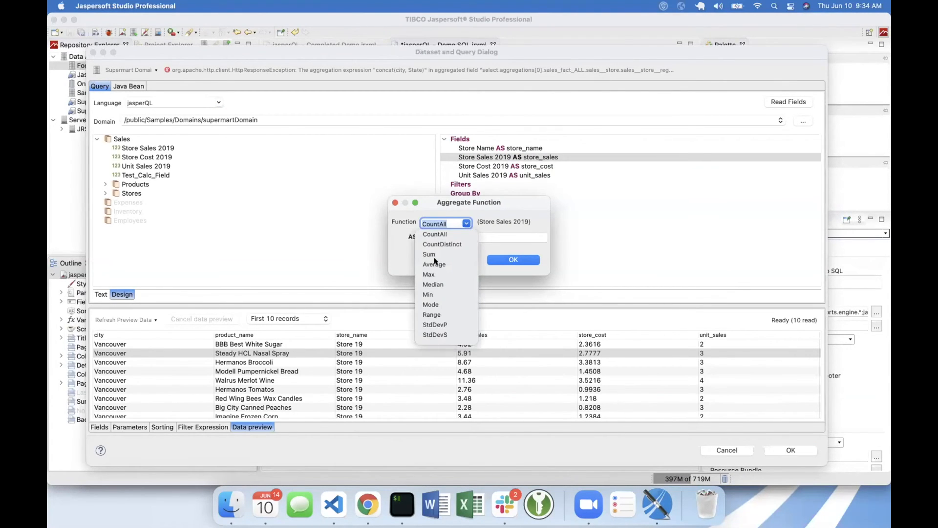
pyautogui.click(428, 254)
pyautogui.click(463, 237)
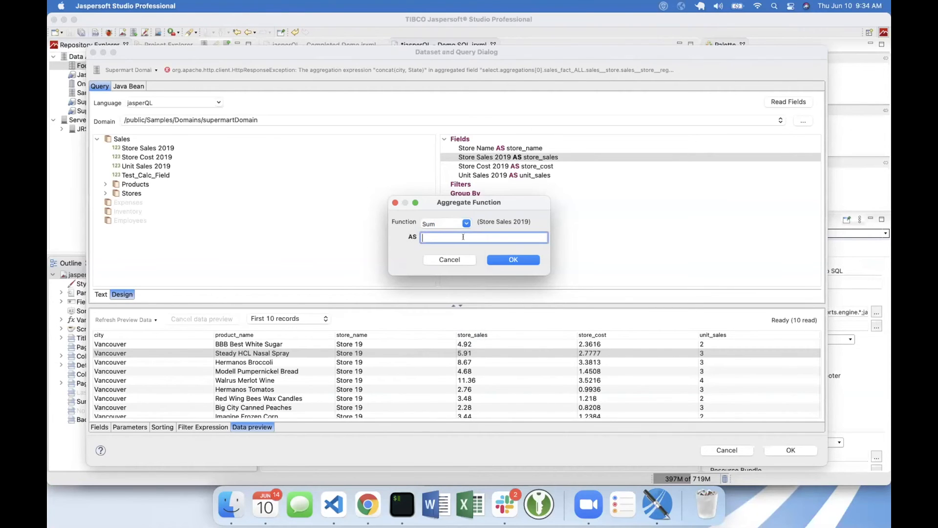
pyautogui.write('sum sales')
pyautogui.click(436, 237)
pyautogui.press('BackSpace')
pyautogui.write('_')
pyautogui.click(524, 258)
# - Add a Sum aggregate function on the Store Cost 2019 query field with the alias sum_cost
pyautogui.click(526, 175)
pyautogui.rightClick(527, 175)
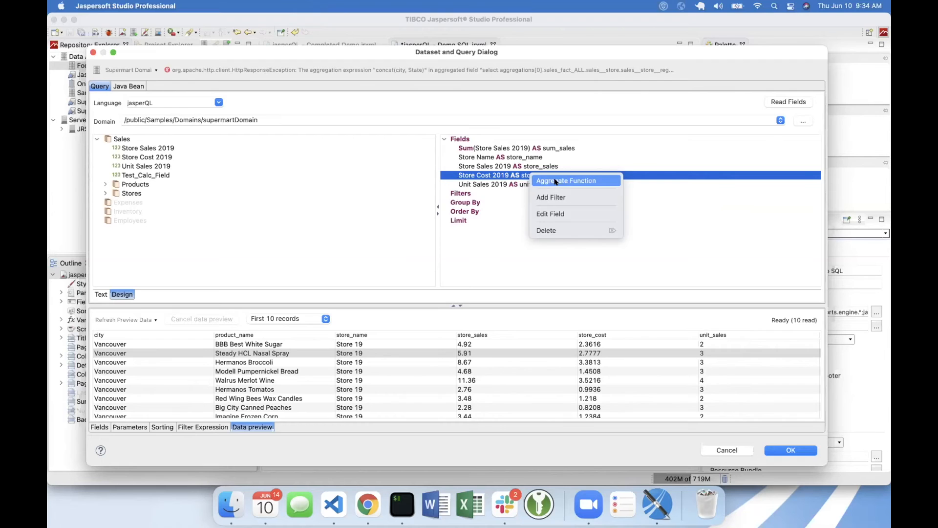
pyautogui.click(555, 181)
pyautogui.click(445, 223)
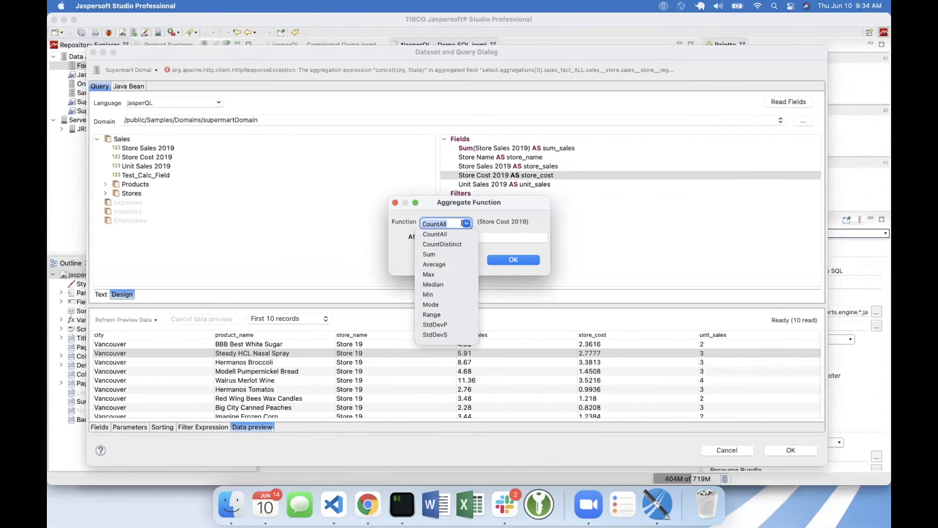
pyautogui.click(429, 254)
pyautogui.click(443, 236)
pyautogui.write('sum_cost')
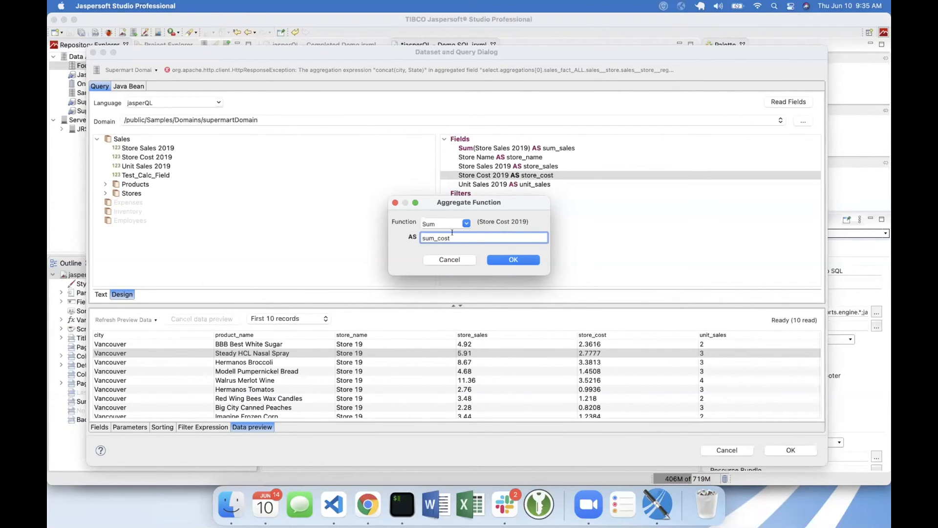
pyautogui.click(511, 260)
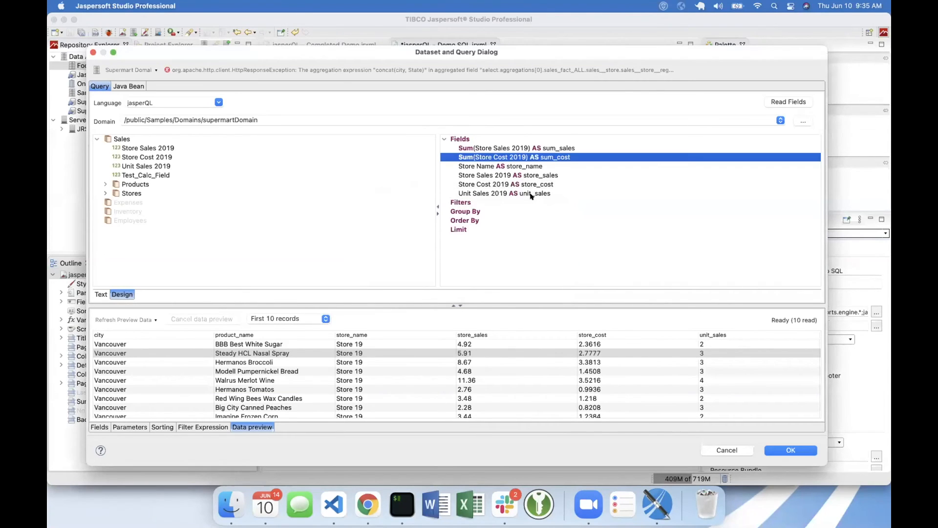
# - Add a Sum aggregate function on the Unit Sales 2019 query field with the alias sum_units
pyautogui.click(531, 195)
pyautogui.rightClick(534, 196)
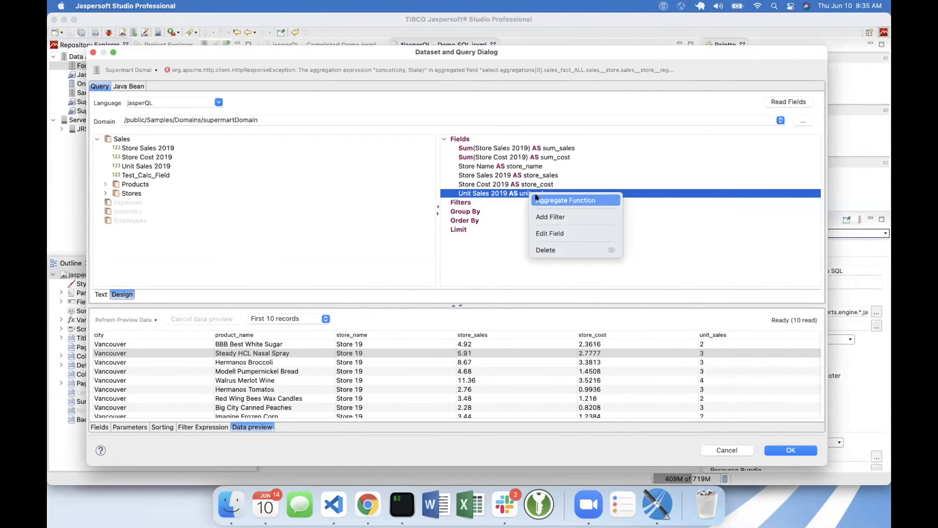
pyautogui.click(538, 200)
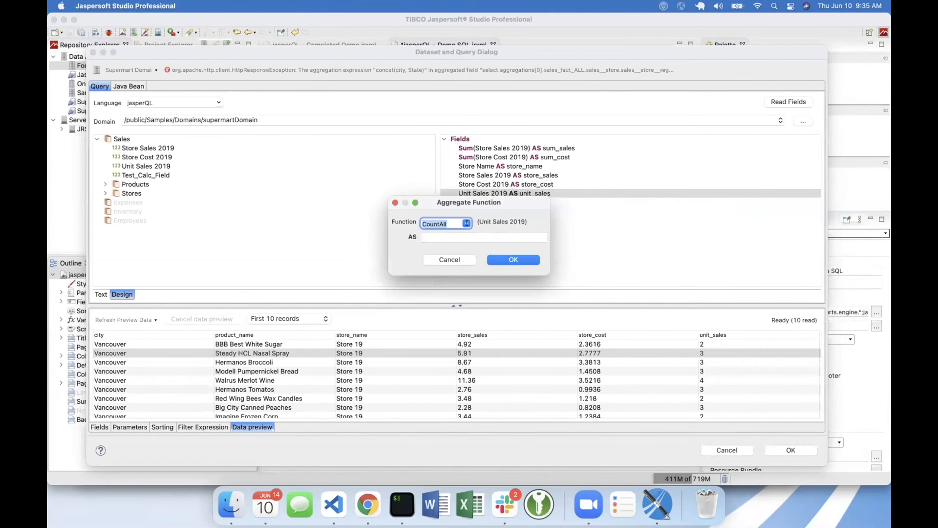
pyautogui.click(466, 224)
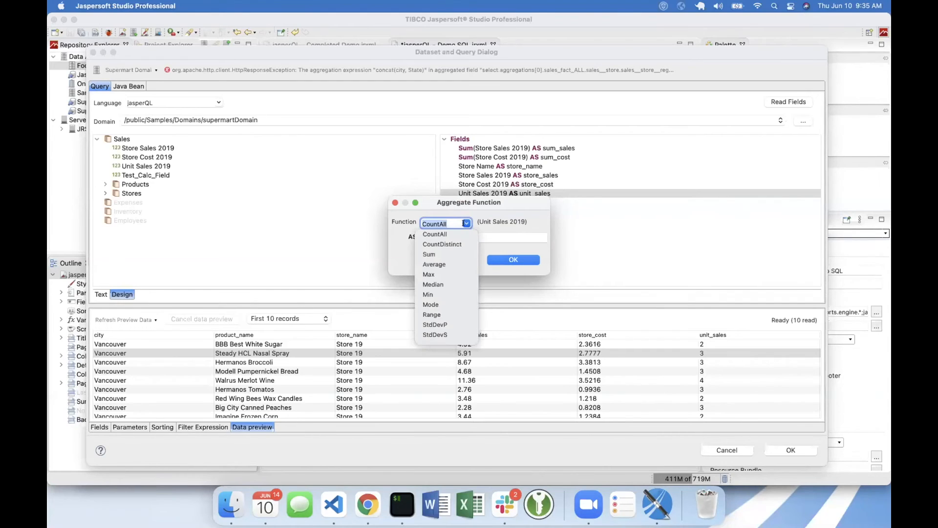
pyautogui.click(435, 255)
pyautogui.click(458, 237)
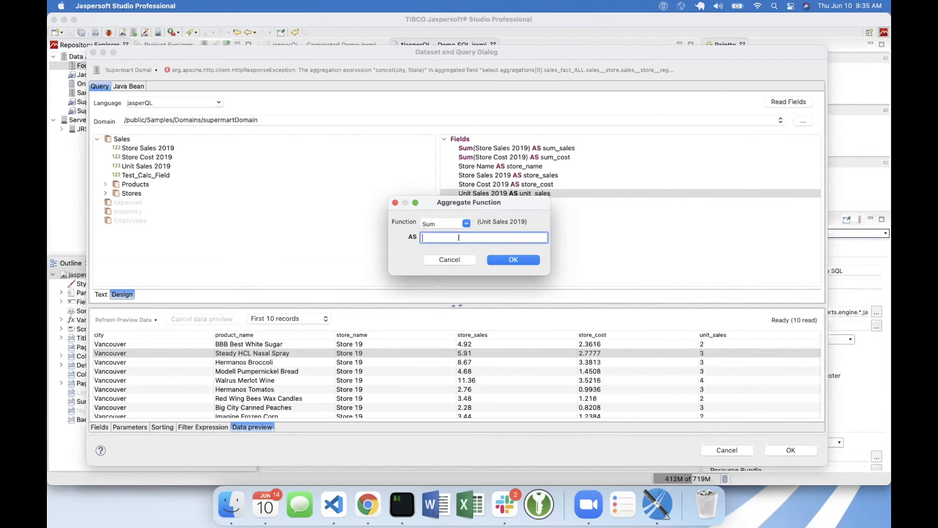
pyautogui.write('sum)unit')
pyautogui.press('BackSpace')
pyautogui.press('BackSpace')
pyautogui.press('BackSpace')
pyautogui.press('BackSpace')
pyautogui.press('BackSpace')
pyautogui.write('_units')
pyautogui.click(514, 261)
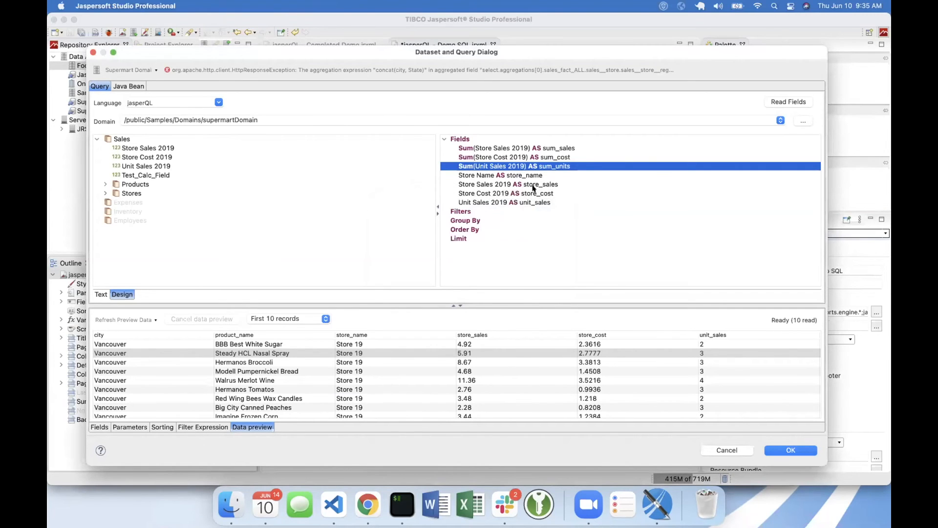
# - Delete the non-aggregated Store Sales 2019, Store Cost 2019 and Unit Sales 2019 fields from the query together
pyautogui.click(533, 185)
pyautogui.keyDown('shift'); pyautogui.click(532, 202); pyautogui.keyUp('shift')
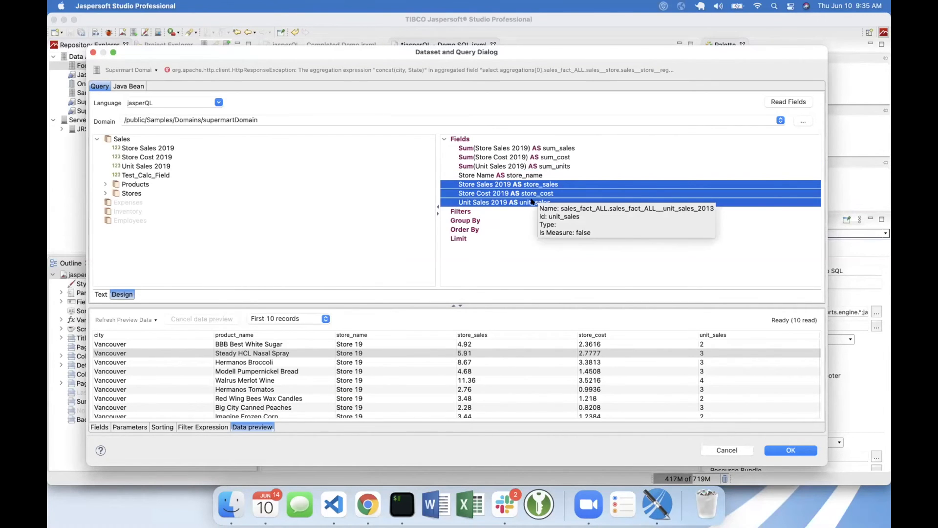
pyautogui.rightClick(532, 202)
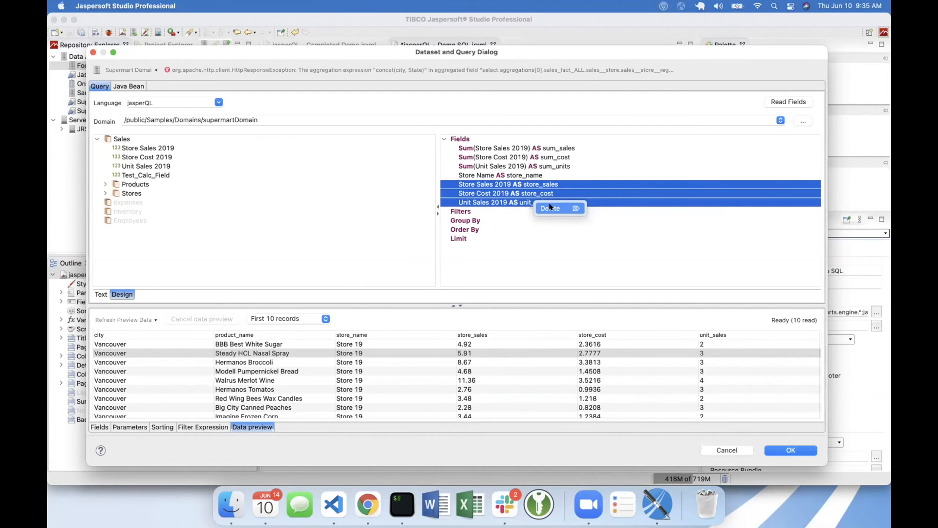
pyautogui.click(550, 207)
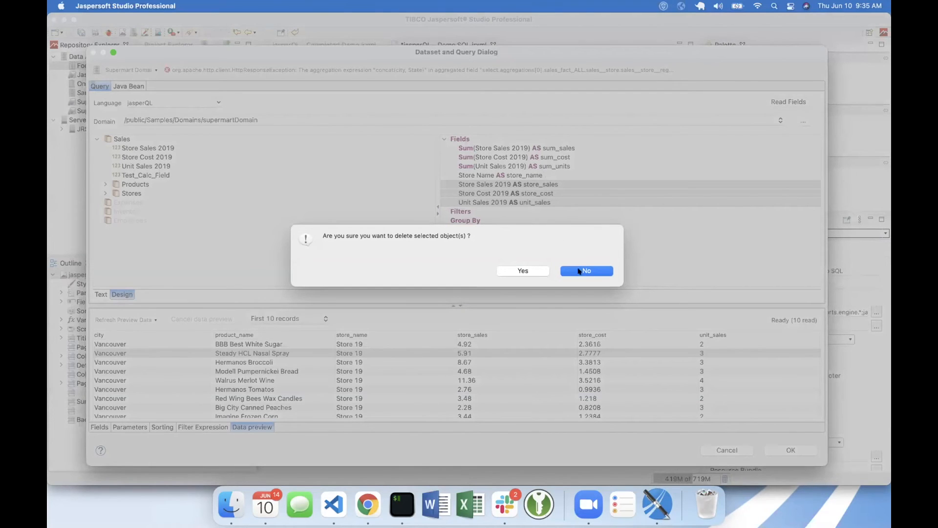
pyautogui.click(535, 271)
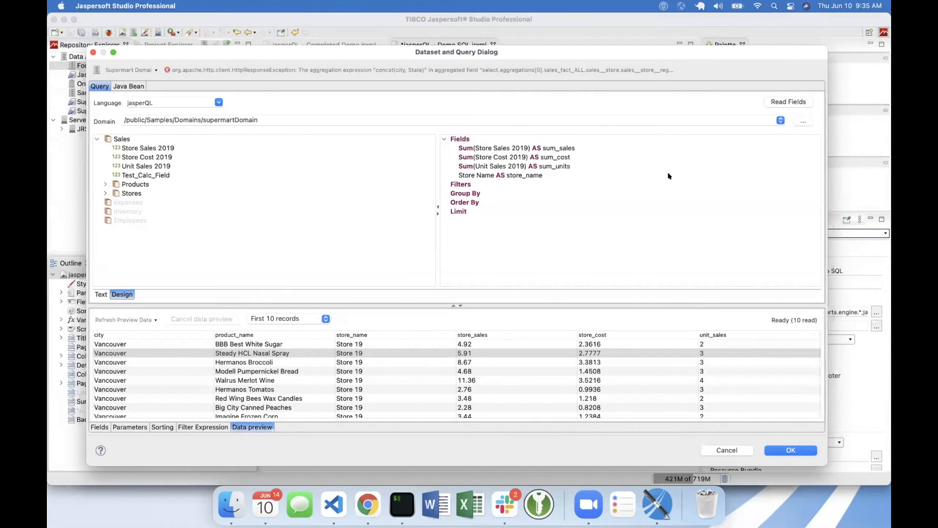
# - Read the fields of the aggregate query, refresh the data preview and look through its rows
pyautogui.click(785, 102)
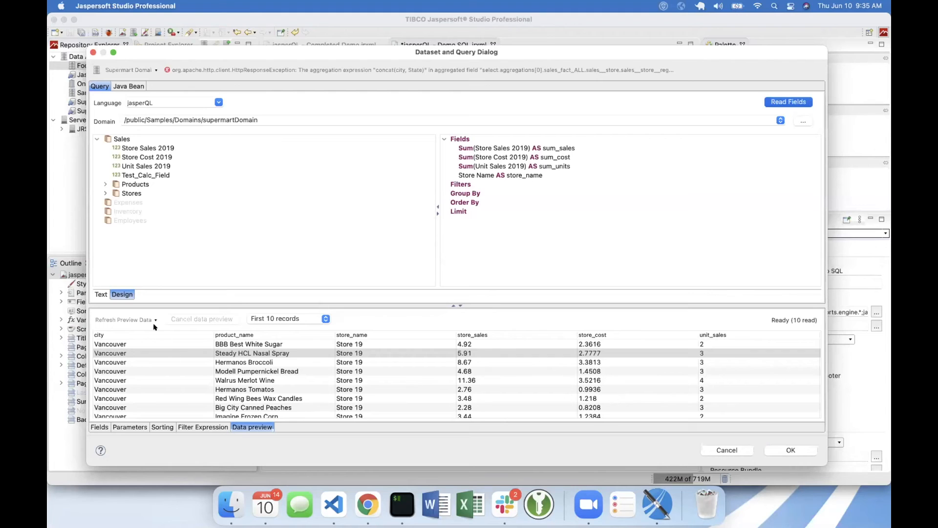
pyautogui.click(131, 318)
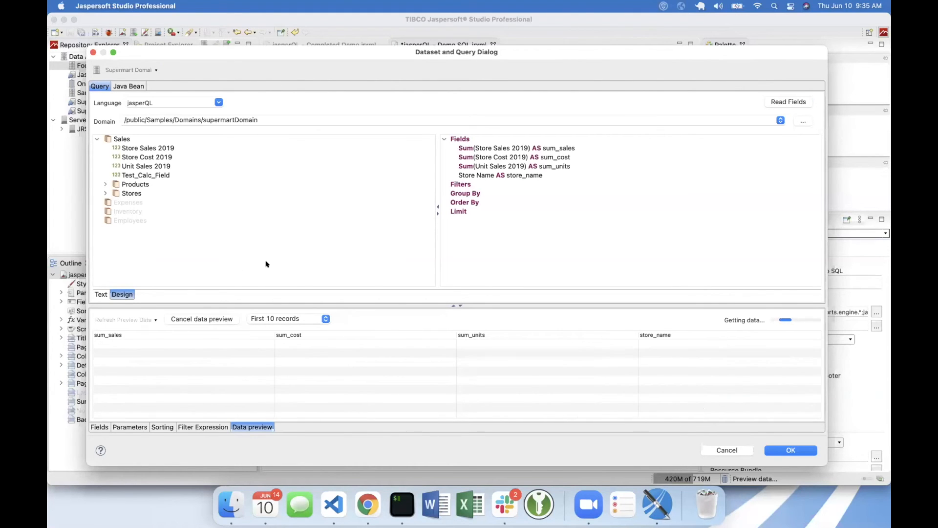
pyautogui.scroll(-2, 522, 365)
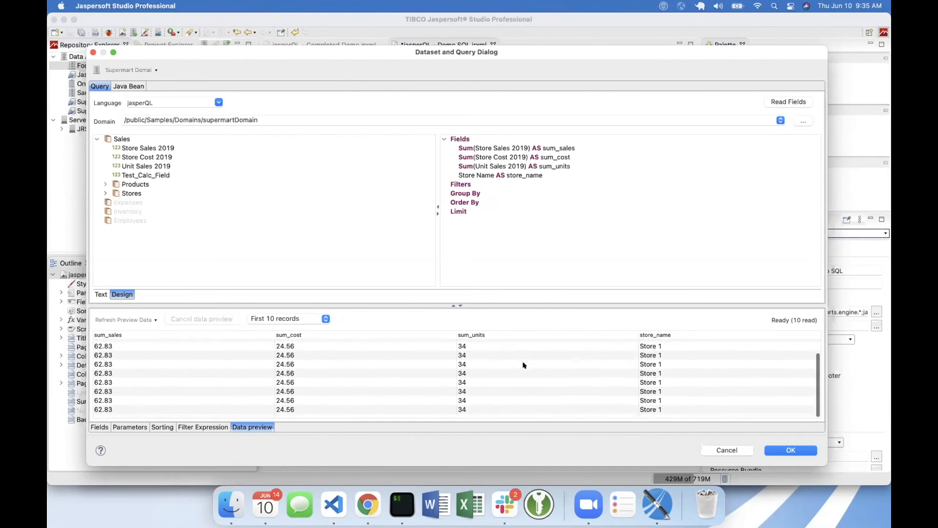
pyautogui.scroll(2, 523, 365)
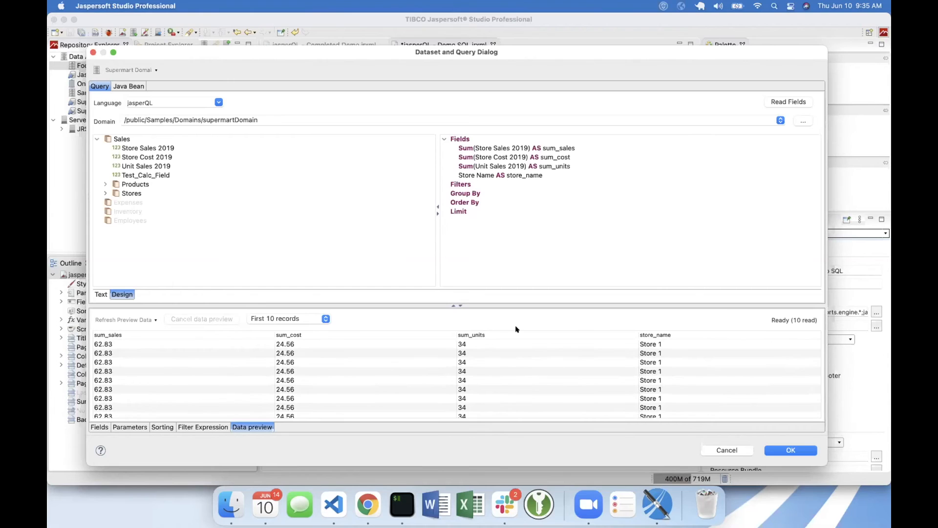
# - Group the query by the Store Name field and refresh the data preview
pyautogui.click(474, 193)
pyautogui.moveTo(476, 174); pyautogui.dragTo(472, 193)
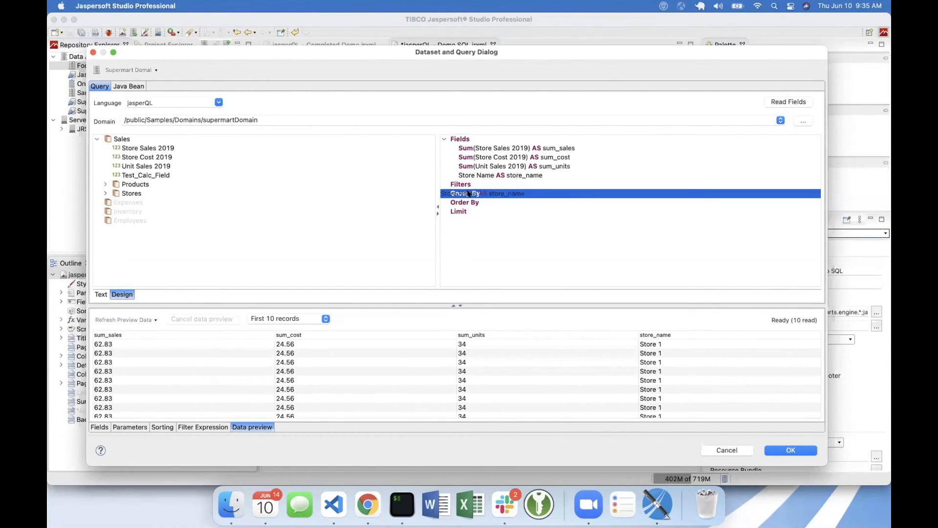
pyautogui.click(113, 318)
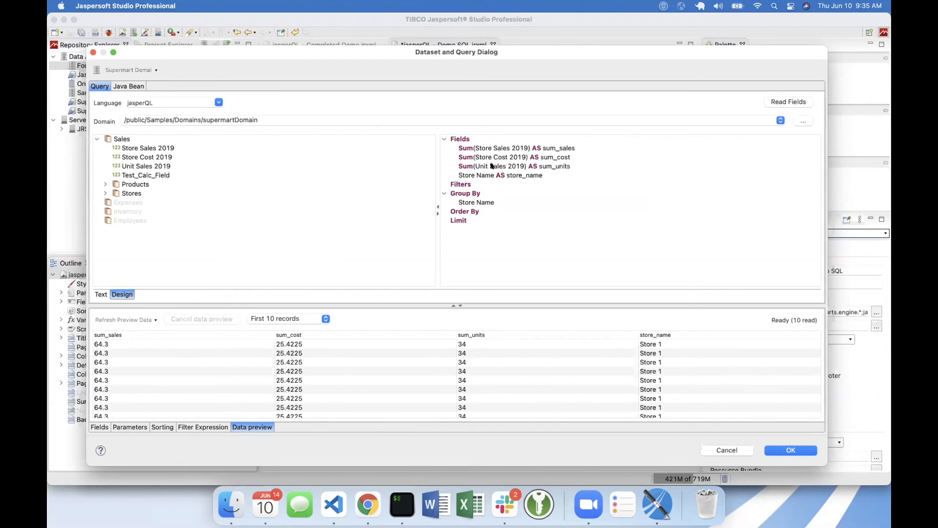
# - Look through the grouped preview rows and close the Dataset and Query dialog, discarding the query changes
pyautogui.click(493, 166)
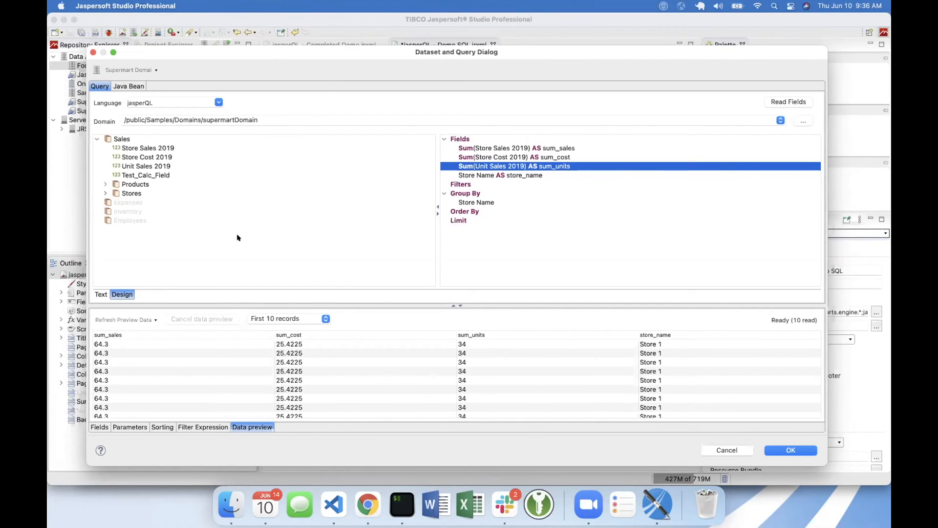
pyautogui.scroll(-2, 322, 358)
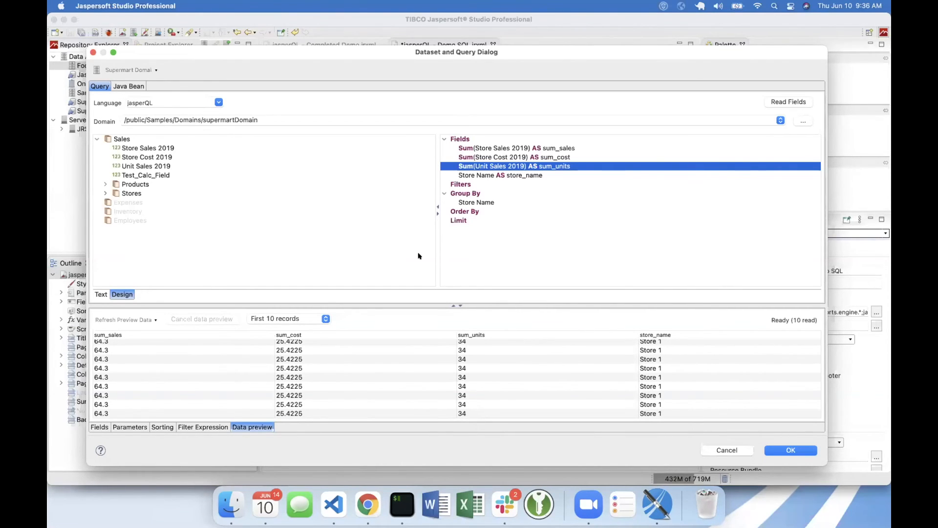
pyautogui.click(725, 449)
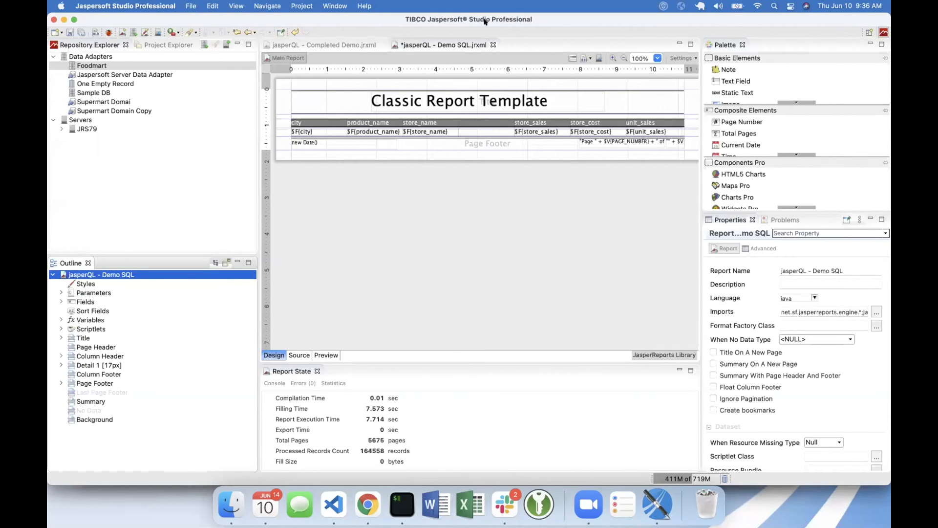
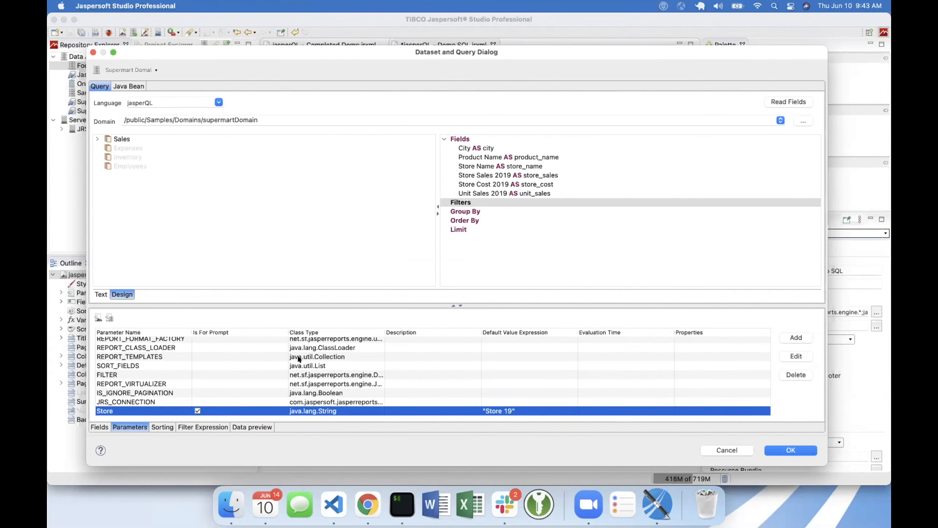
# - Check the Store parameter among the dataset's parameters and return to the list of fields
pyautogui.click(212, 375)
pyautogui.click(138, 411)
pyautogui.click(100, 427)
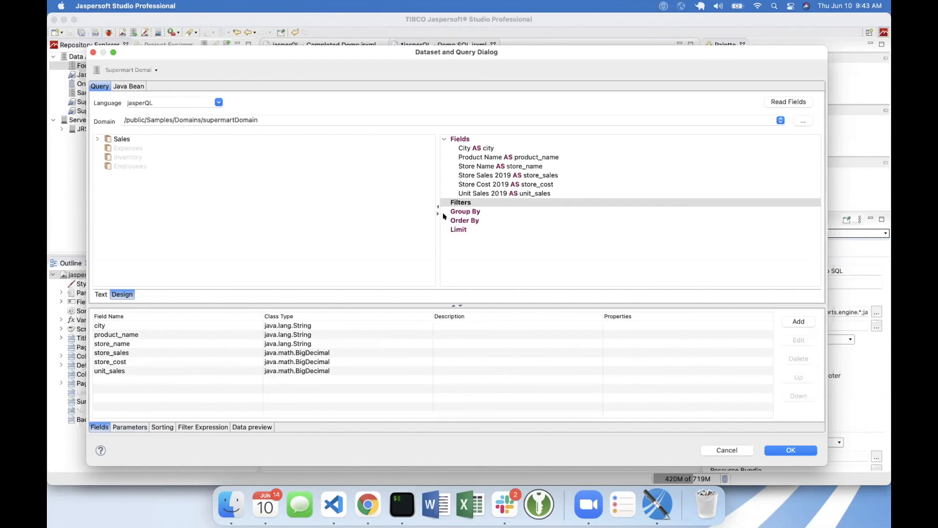
# - Add a query filter on Store Name with the equals operator and the Store Name field from Sales > Stores as second operand
pyautogui.click(494, 174)
pyautogui.click(486, 166)
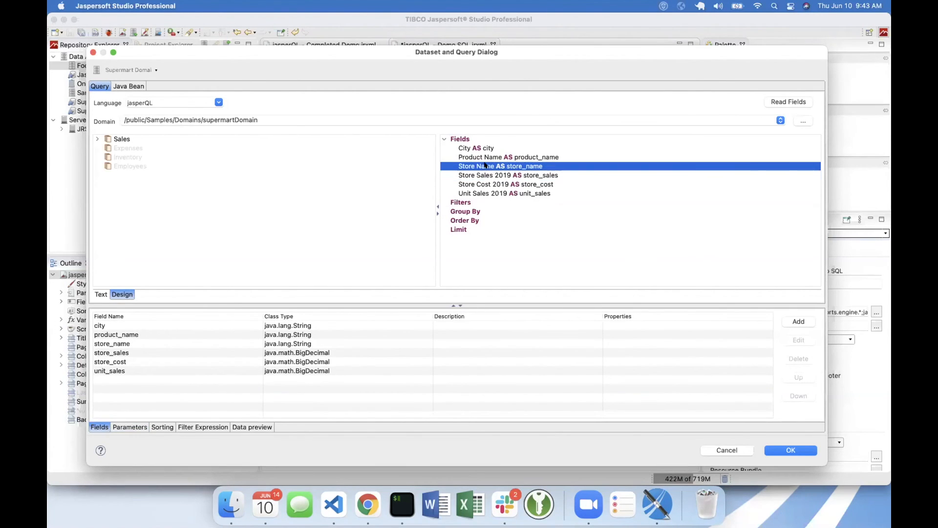
pyautogui.moveTo(491, 172); pyautogui.dragTo(462, 202)
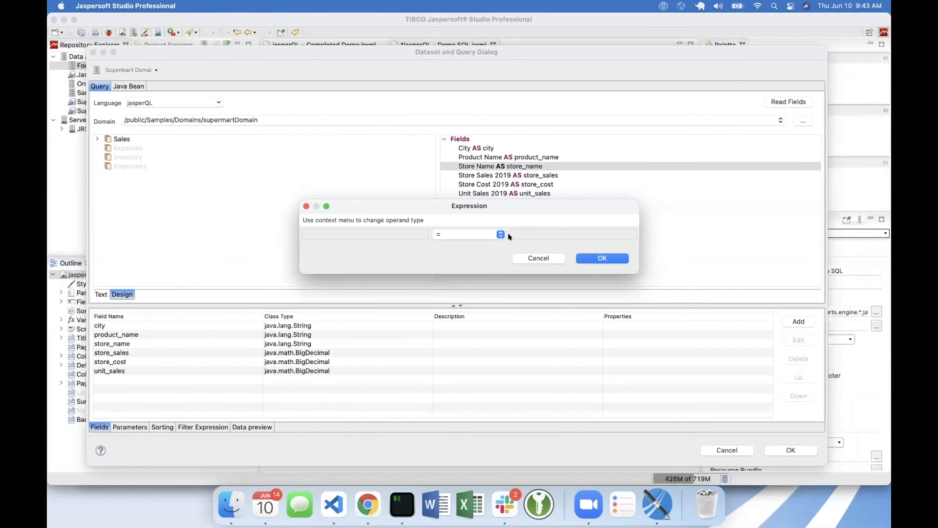
pyautogui.click(452, 234)
pyautogui.click(453, 234)
pyautogui.rightClick(565, 233)
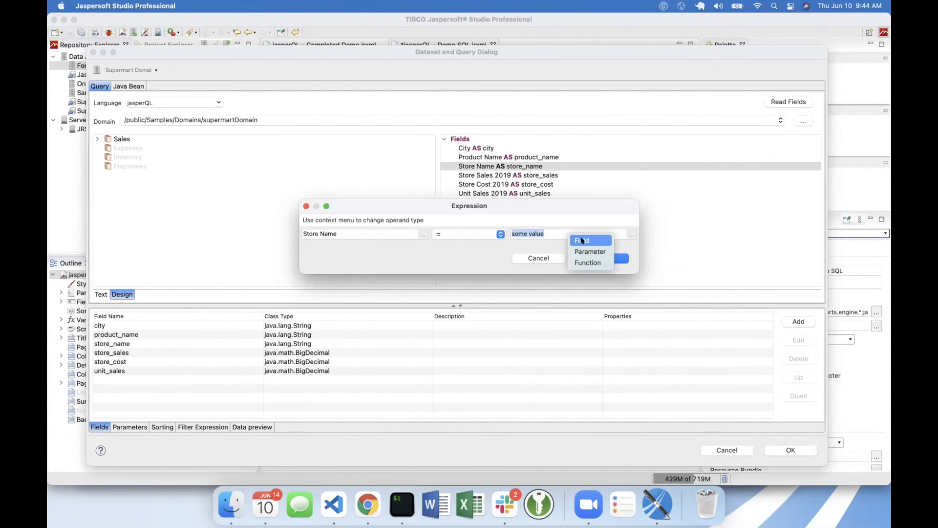
pyautogui.click(583, 240)
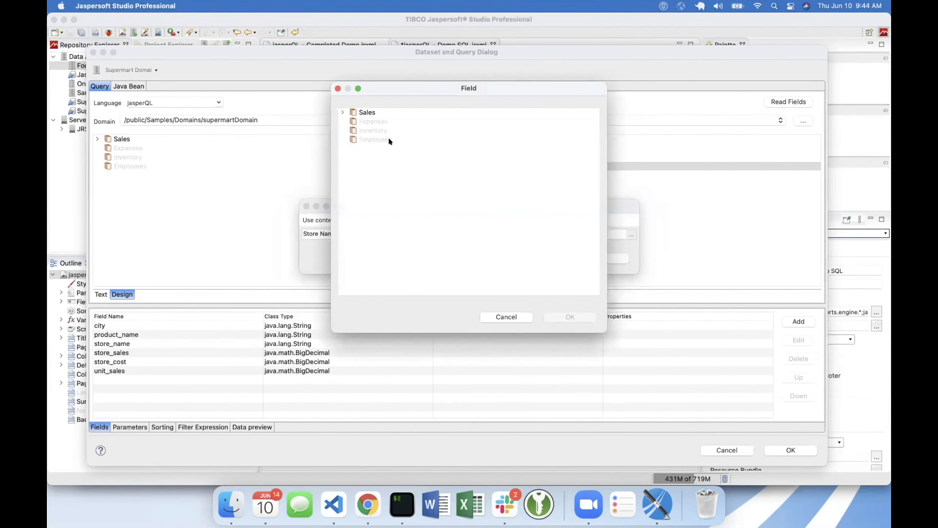
pyautogui.click(342, 113)
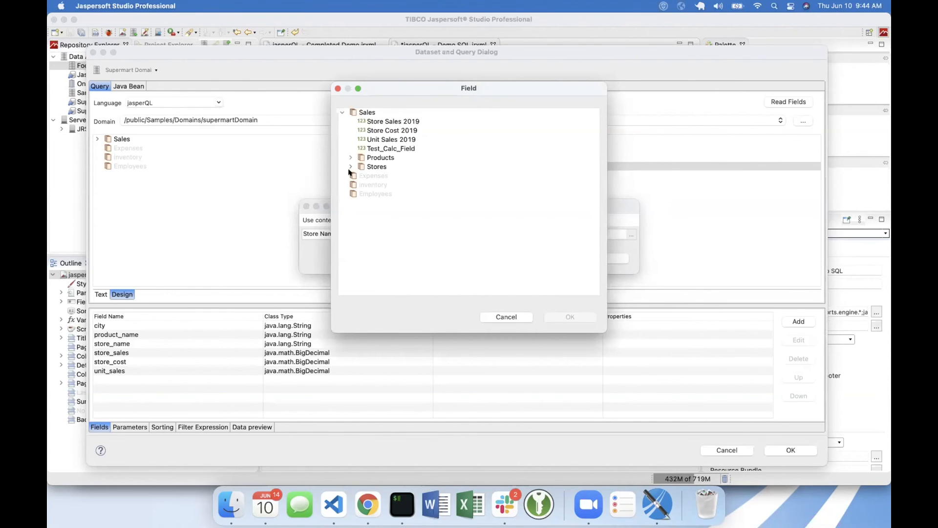
pyautogui.click(351, 166)
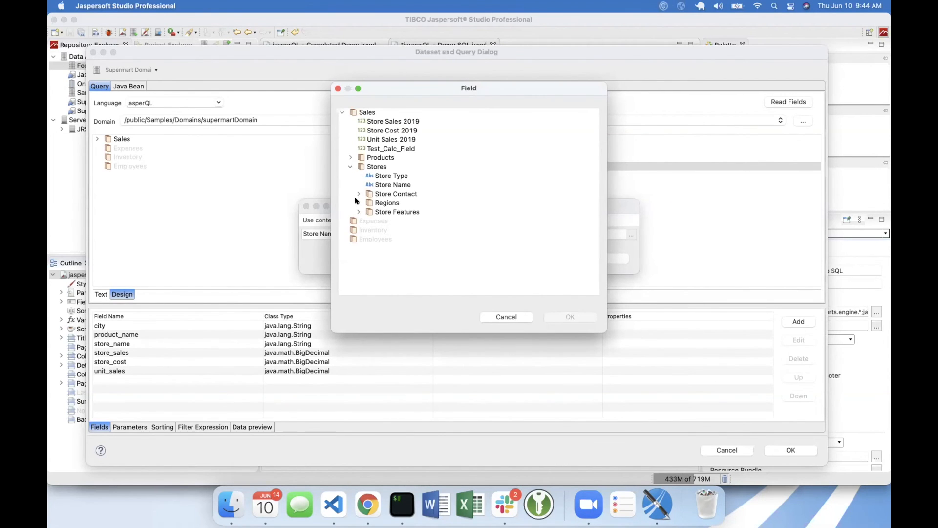
pyautogui.click(375, 185)
pyautogui.click(570, 317)
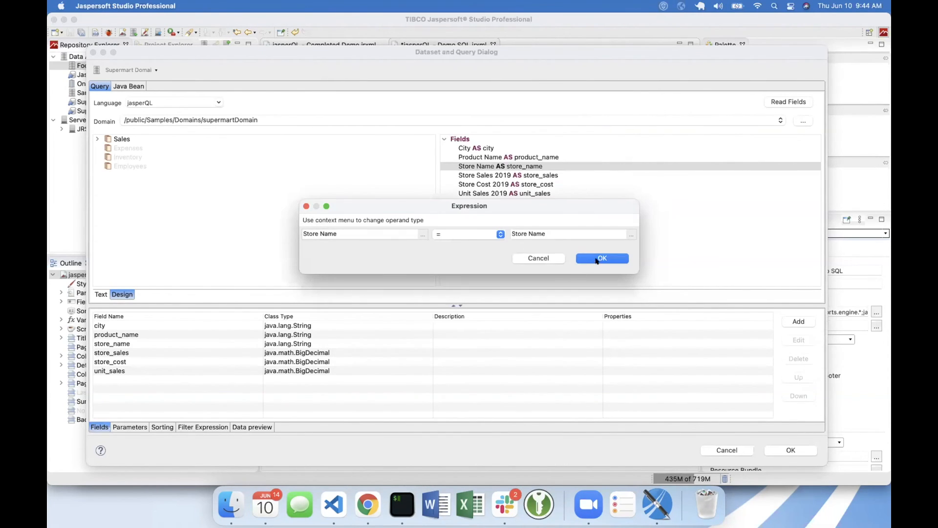
pyautogui.click(598, 258)
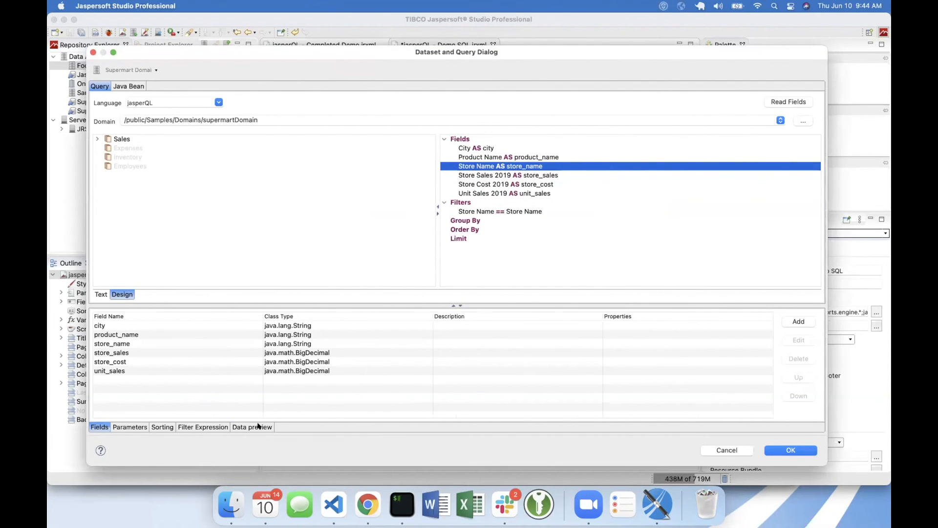
# - Look through the data preview for the new filter and check the Store Name condition without changing it
pyautogui.click(258, 425)
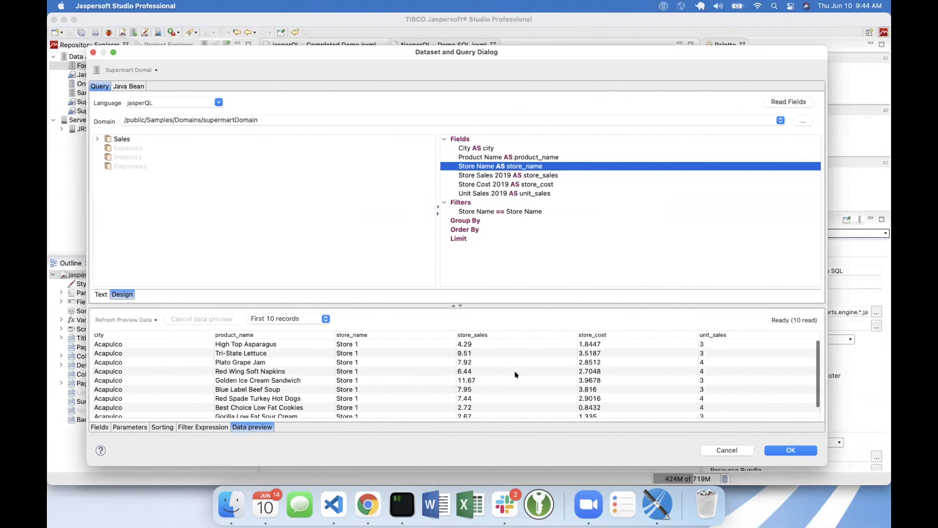
pyautogui.scroll(-1, 515, 375)
pyautogui.click(519, 214)
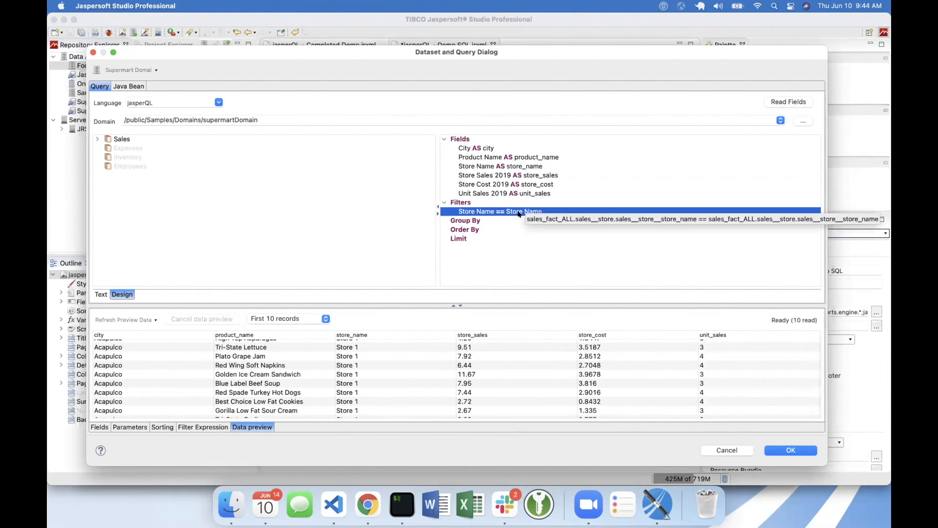
pyautogui.rightClick(519, 214)
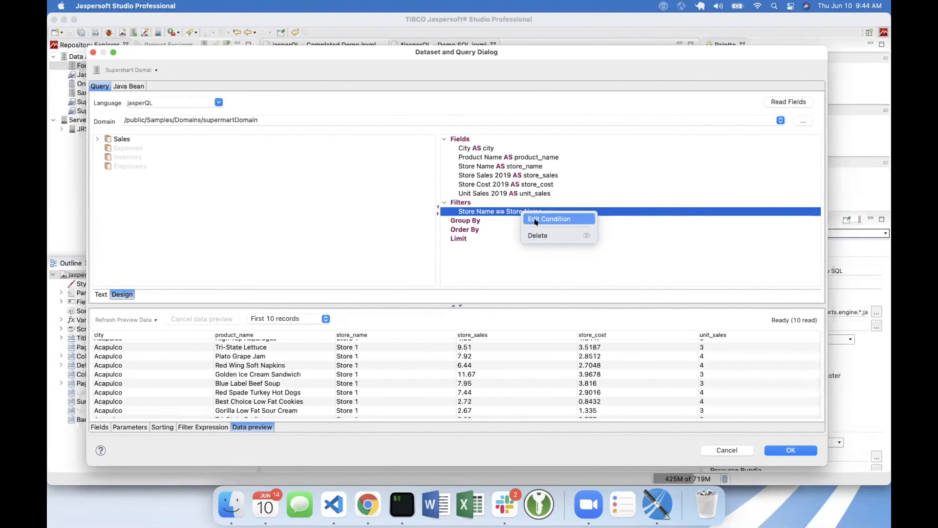
pyautogui.click(535, 221)
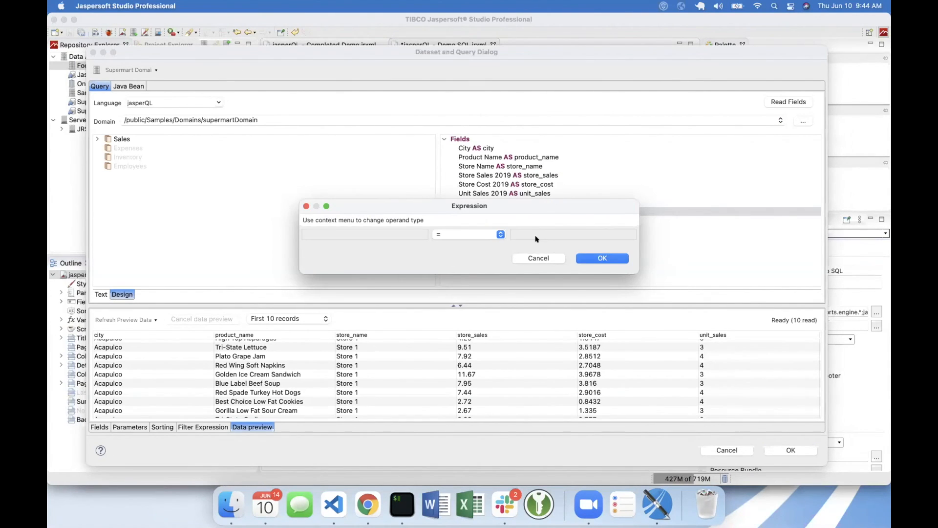
pyautogui.click(536, 257)
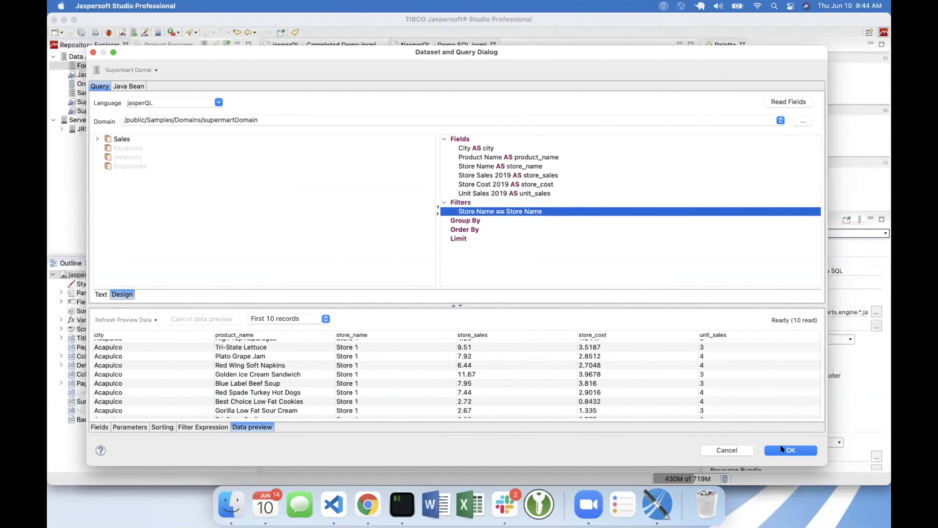
# - Edit the filter condition to compare the existing Store parameter with the Store Name field, without assigning an input control
pyautogui.rightClick(534, 213)
pyautogui.click(546, 216)
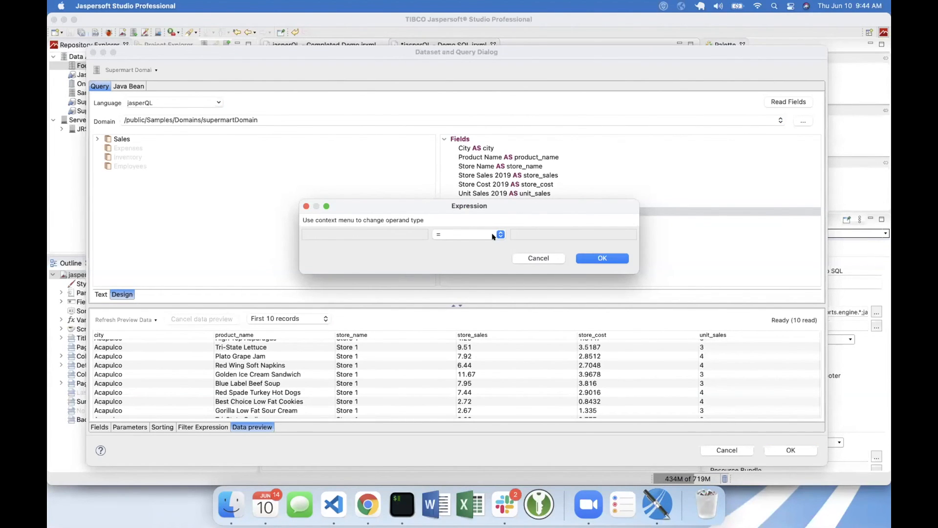
pyautogui.click(493, 236)
pyautogui.click(489, 235)
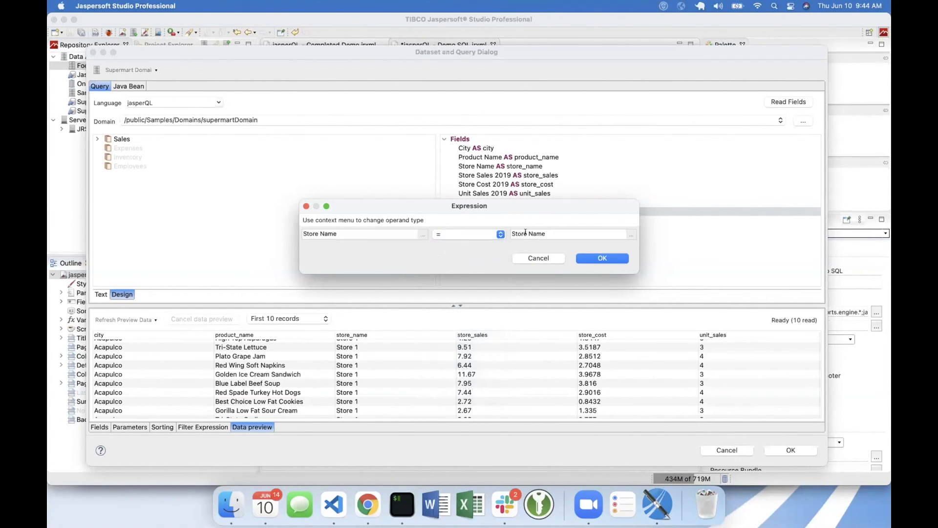
pyautogui.rightClick(526, 234)
pyautogui.click(549, 251)
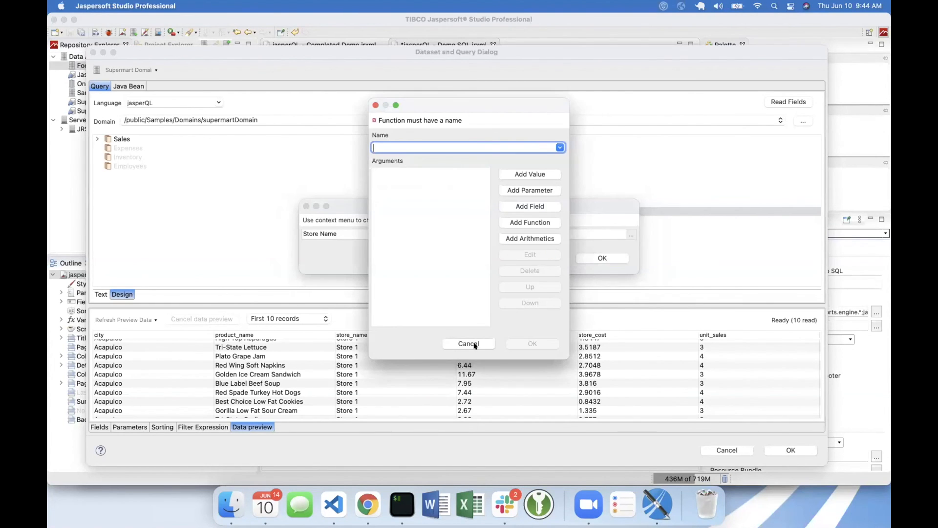
pyautogui.click(470, 344)
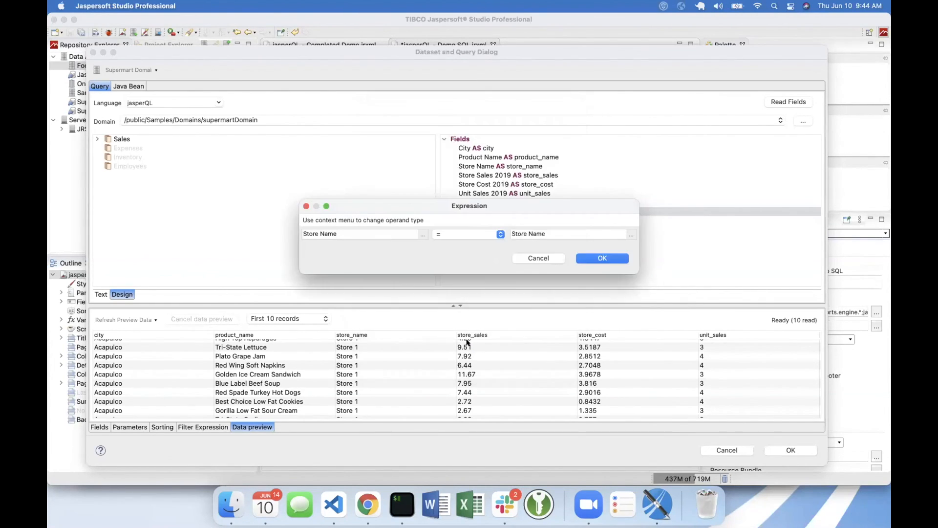
pyautogui.rightClick(539, 229)
pyautogui.click(554, 236)
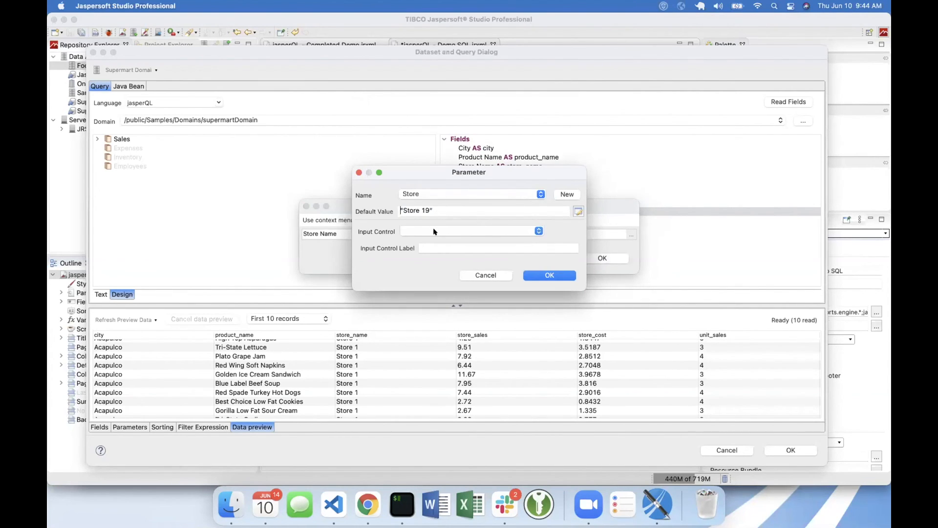
pyautogui.click(537, 231)
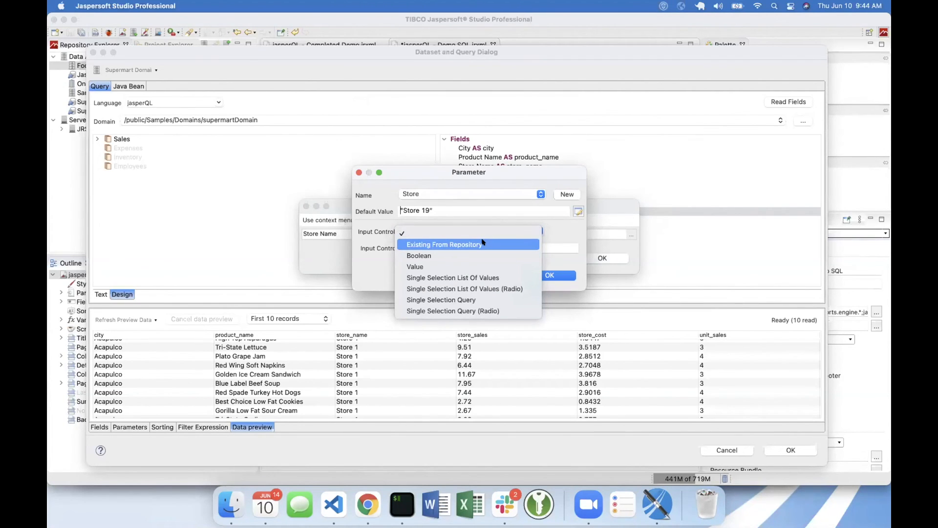
pyautogui.click(552, 234)
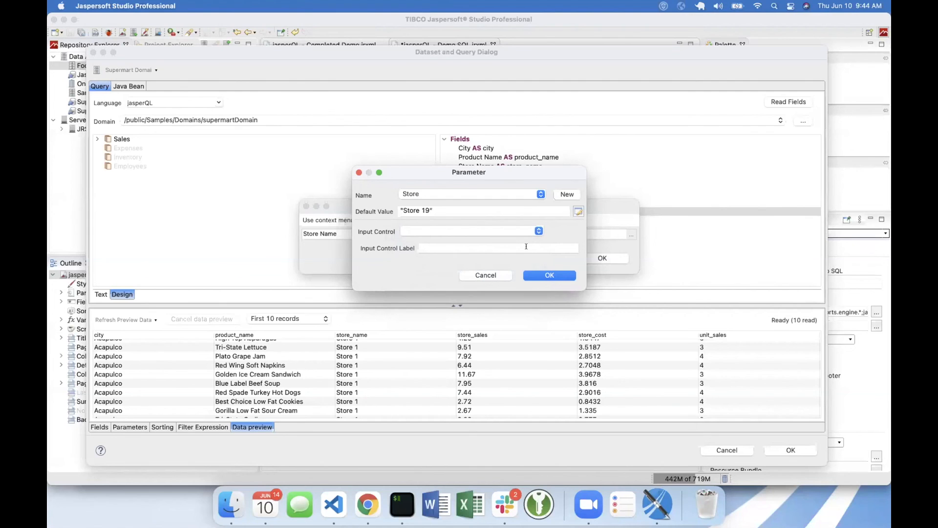
pyautogui.click(540, 274)
pyautogui.click(597, 260)
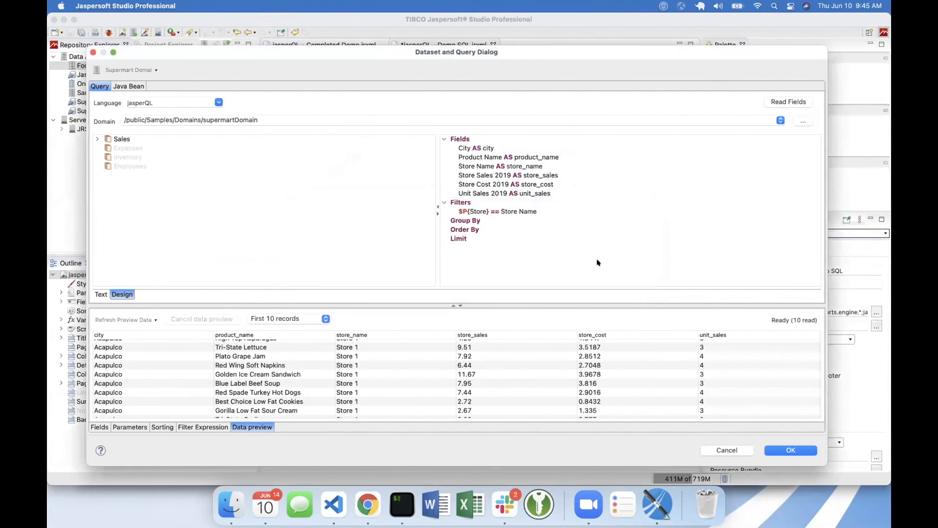
# - Refresh the data preview with the Store parameter filter and look through its rows
pyautogui.click(487, 210)
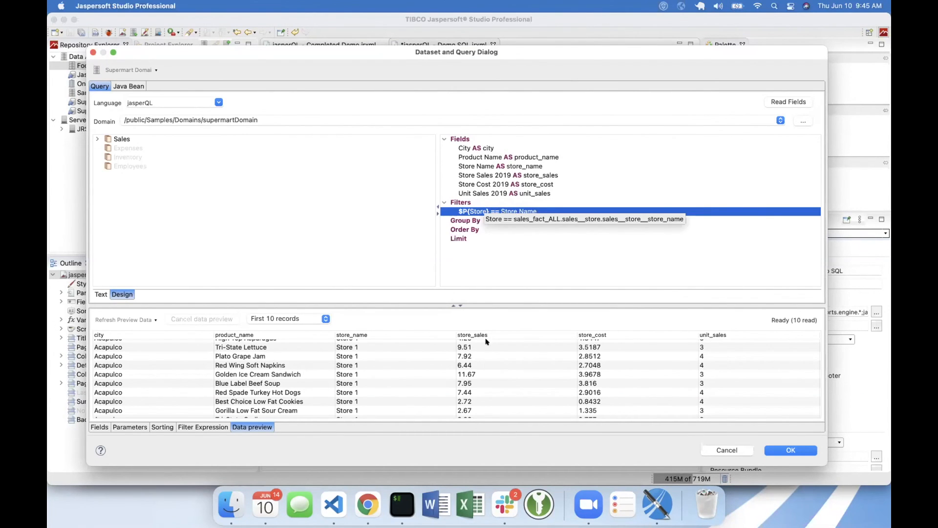
pyautogui.scroll(-1, 548, 368)
pyautogui.click(137, 319)
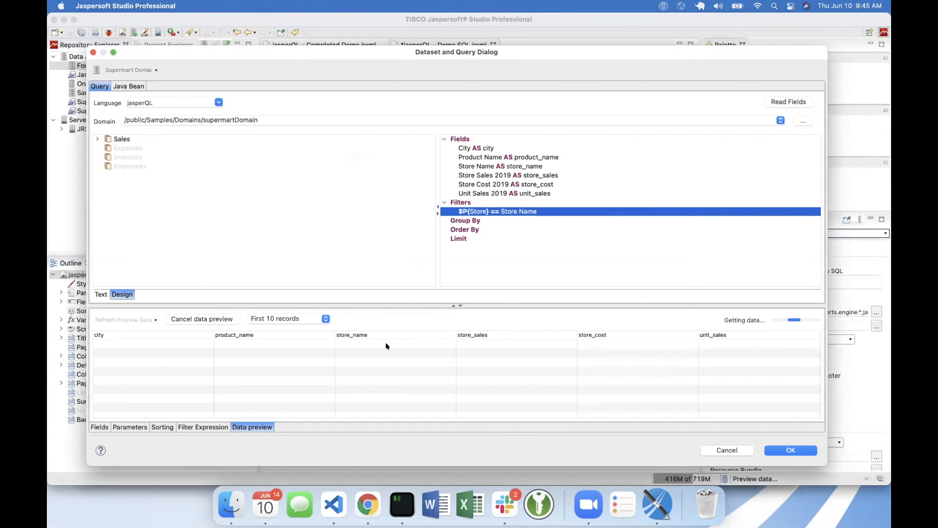
pyautogui.scroll(-3, 493, 369)
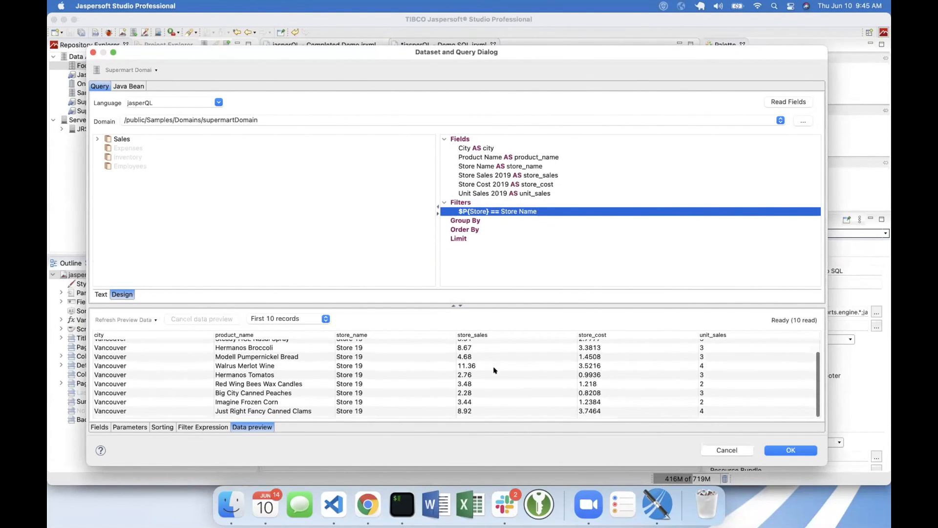
# - Set the Store parameter's default value expression to "Store 12"
pyautogui.click(200, 427)
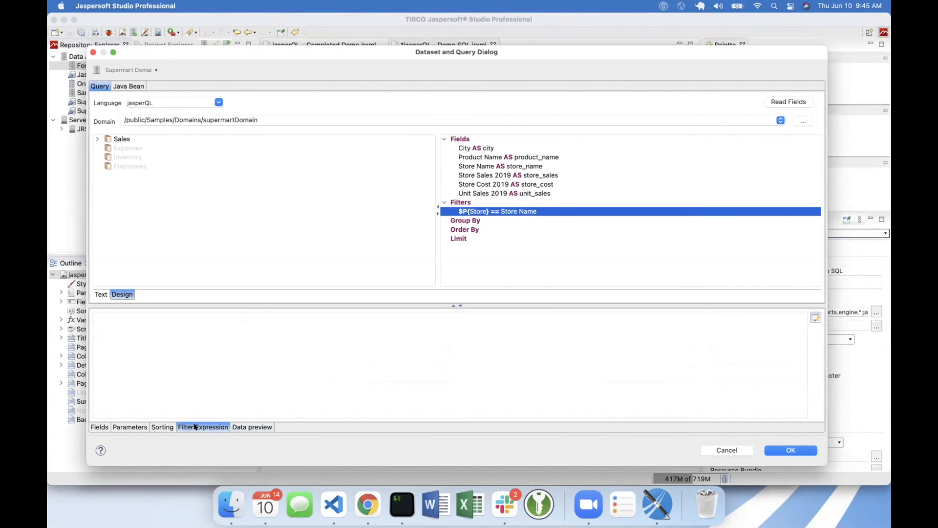
pyautogui.click(162, 426)
pyautogui.click(130, 426)
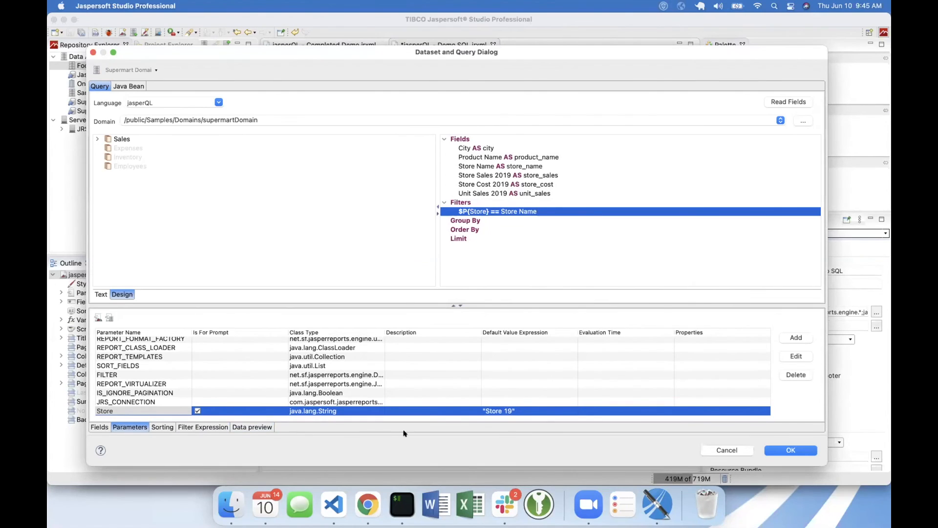
pyautogui.doubleClick(485, 411)
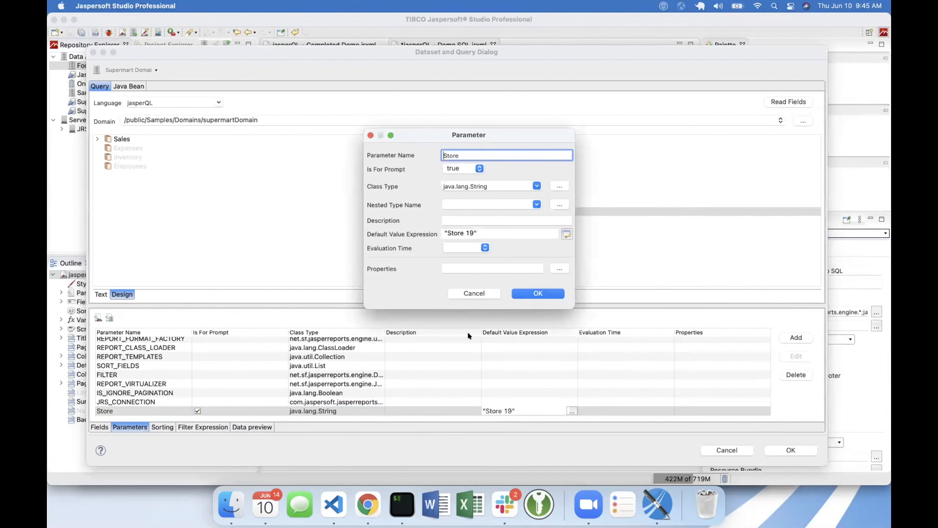
pyautogui.click(472, 233)
pyautogui.press('BackSpace')
pyautogui.write('2')
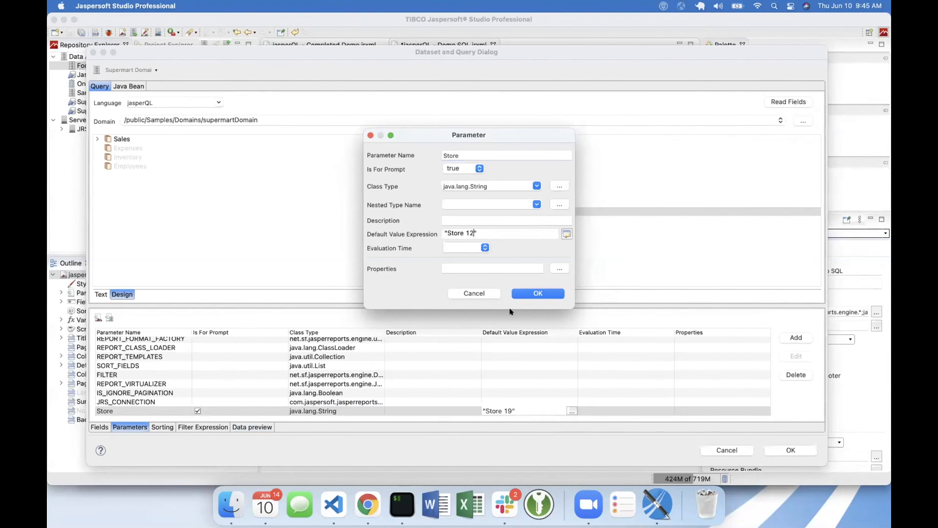
pyautogui.click(538, 293)
# - Refresh and review the data preview for the Store 12 default, and close the Dataset and Query dialog, discarding the changes
pyautogui.click(251, 427)
pyautogui.click(129, 319)
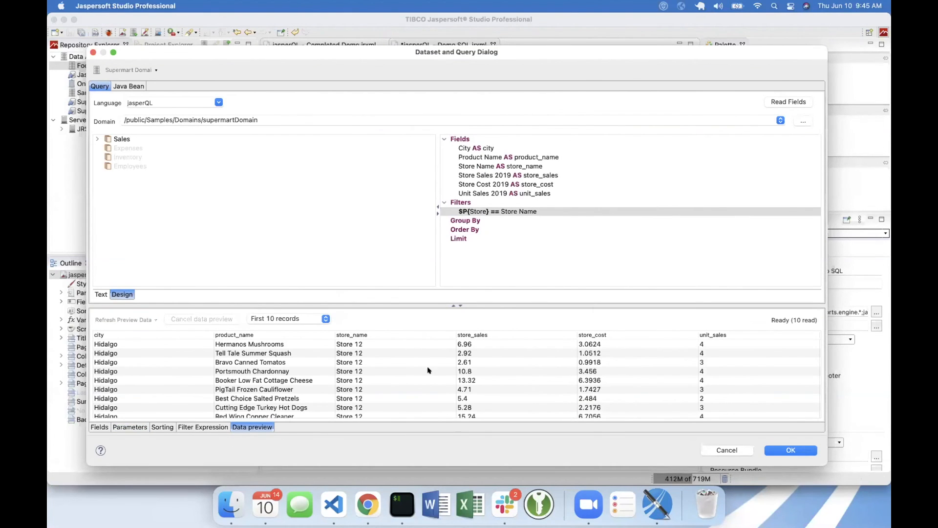
pyautogui.click(367, 345)
pyautogui.scroll(-3, 379, 364)
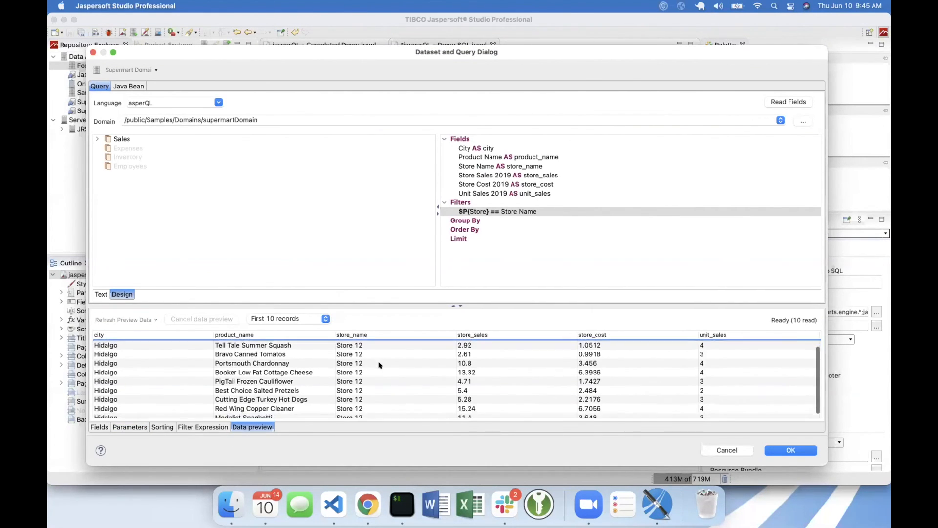
pyautogui.scroll(3, 379, 362)
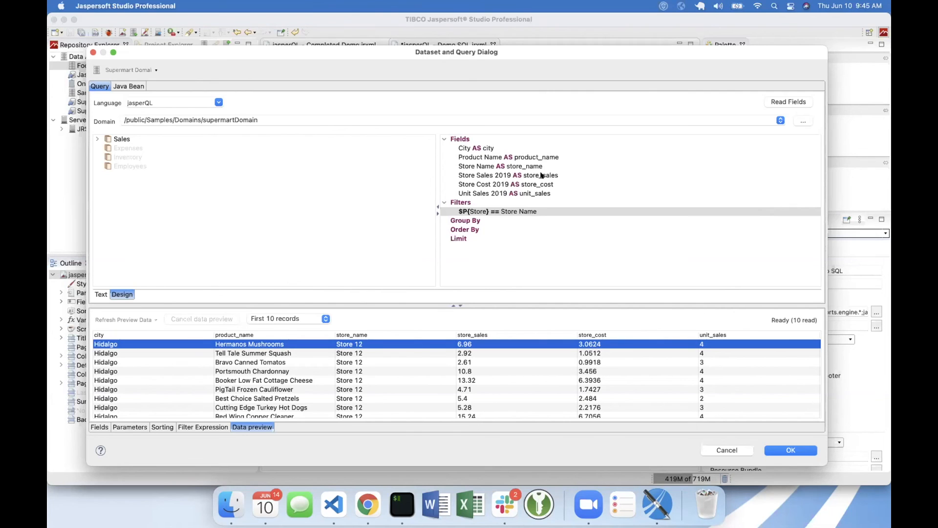
pyautogui.moveTo(541, 175)
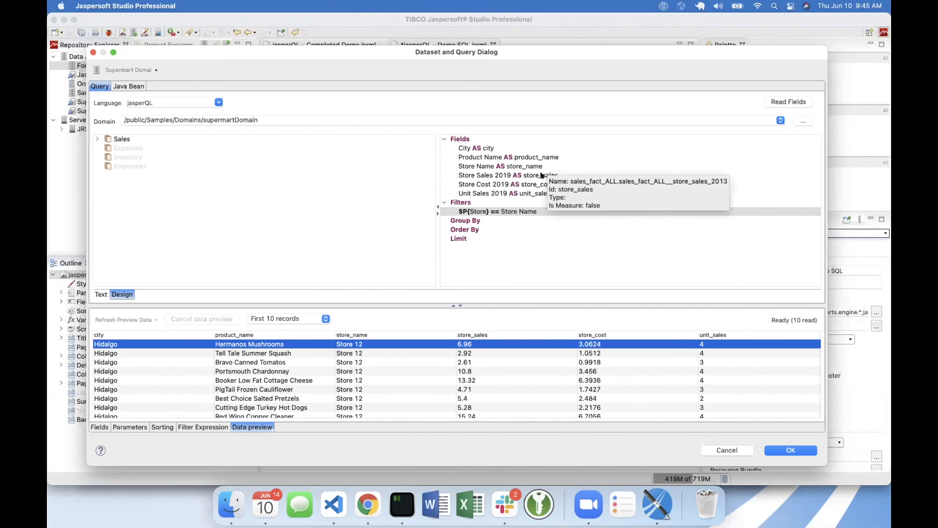
pyautogui.click(717, 450)
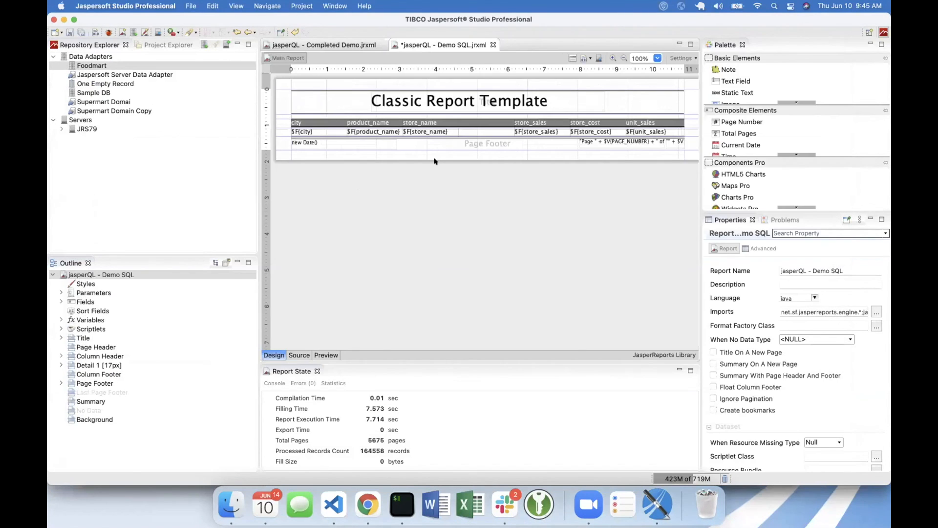
# - Expand the report's parameters in the outline and look through the list
pyautogui.click(60, 300)
pyautogui.click(57, 292)
pyautogui.scroll(-5, 101, 302)
pyautogui.scroll(5, 101, 302)
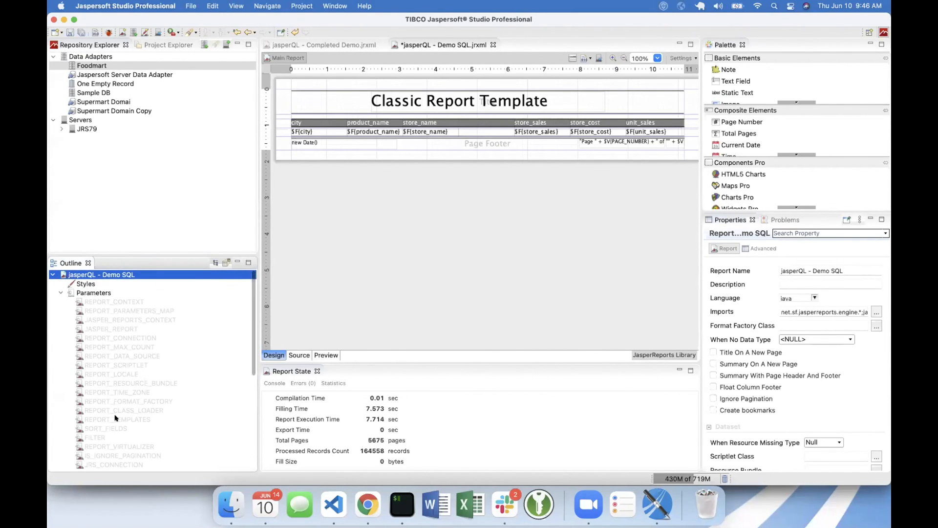
# - Create a report parameter named "Test Param" with the default value expression "Test" in quotes
pyautogui.scroll(-5, 117, 419)
pyautogui.scroll(5, 115, 417)
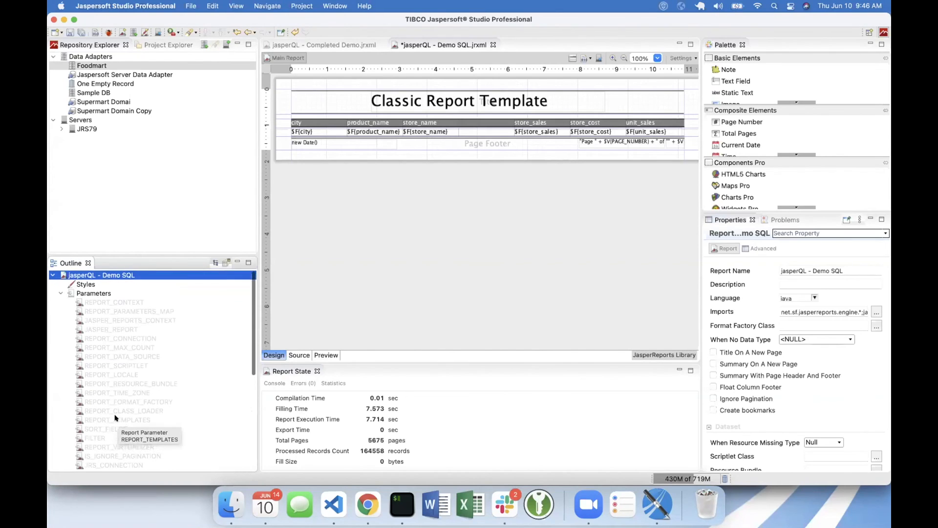
pyautogui.rightClick(94, 292)
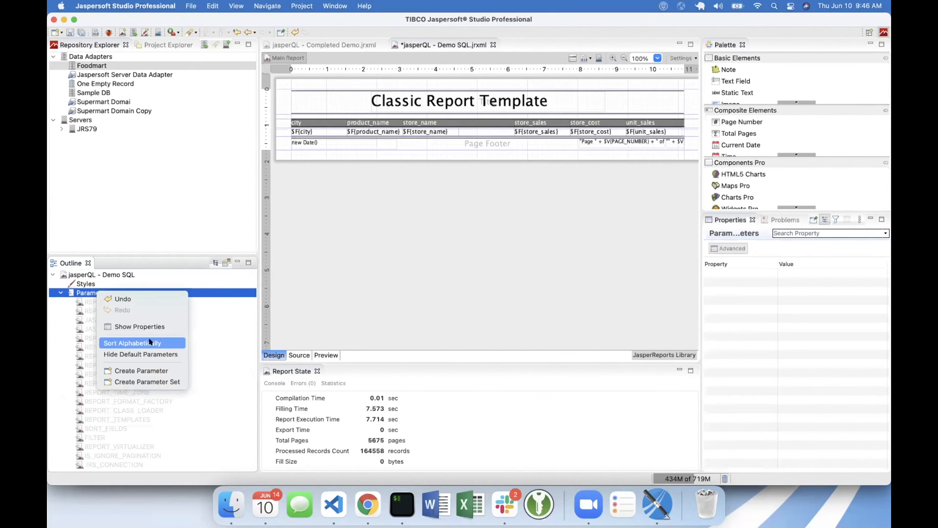
pyautogui.click(154, 367)
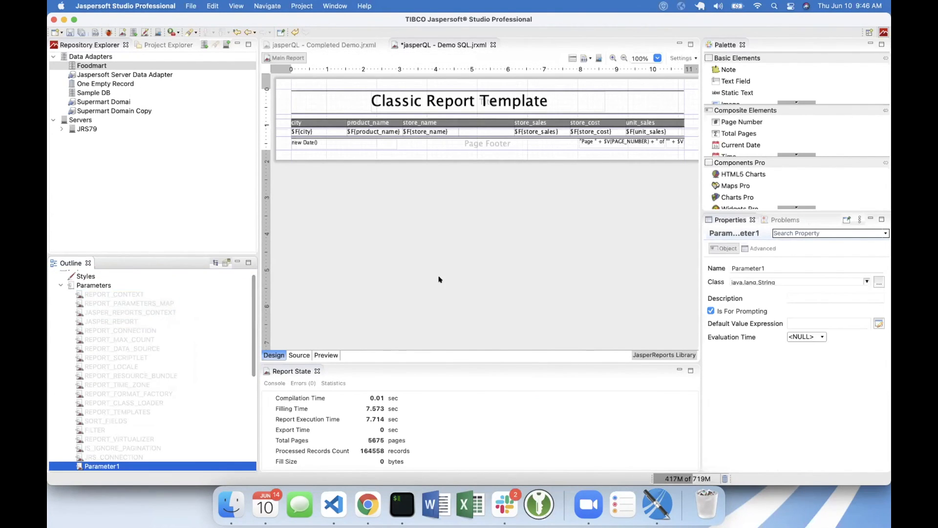
pyautogui.click(769, 263)
pyautogui.write('Test')
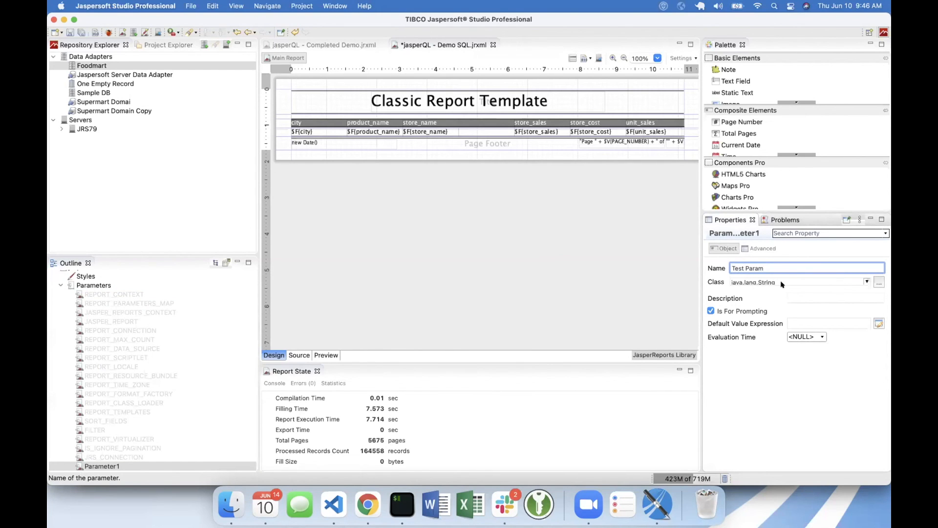
pyautogui.click(800, 322)
pyautogui.write('"Test"')
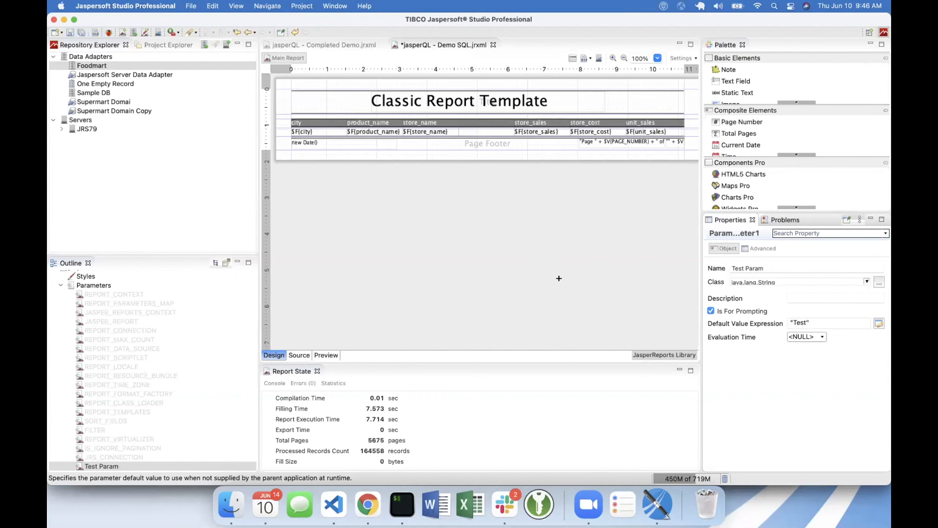
pyautogui.click(559, 278)
# - Add Test Param to the Title band as a text field and select the new field in the outline
pyautogui.scroll(-3, 174, 325)
pyautogui.click(107, 407)
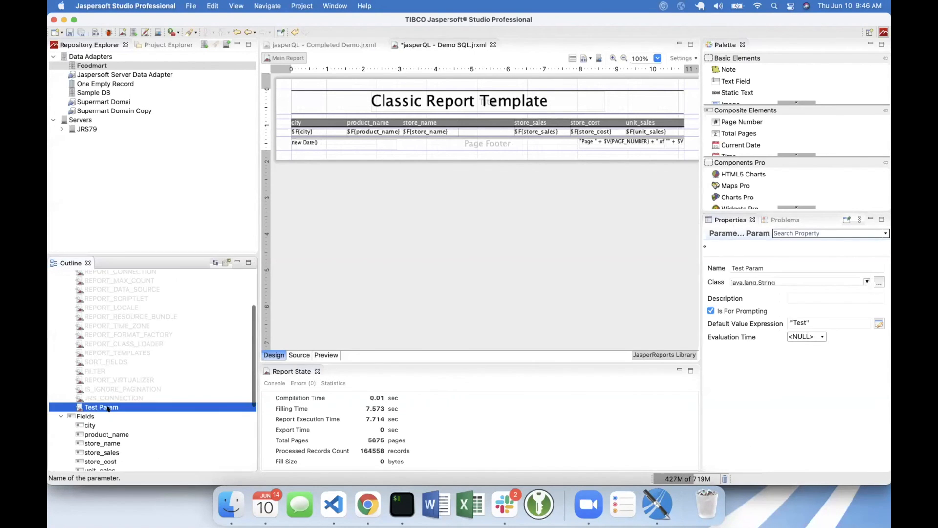
pyautogui.scroll(-4, 107, 407)
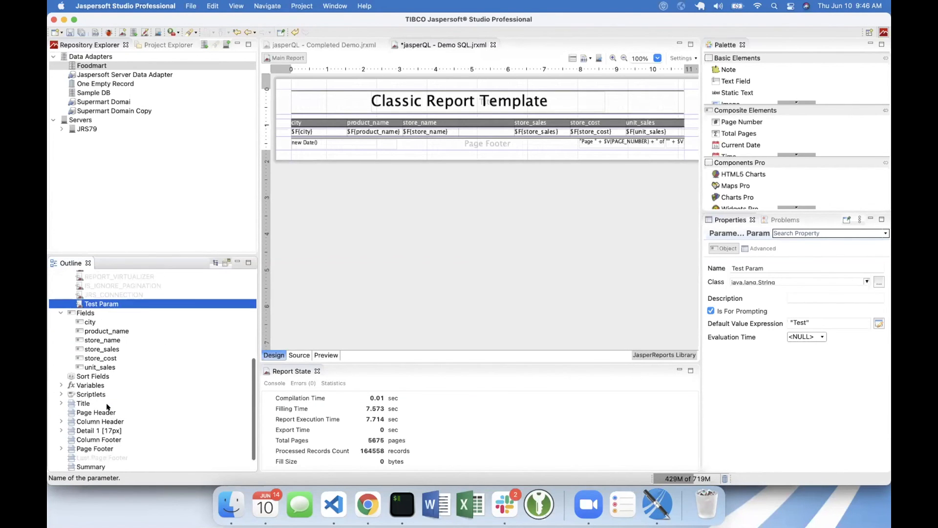
pyautogui.moveTo(105, 295); pyautogui.dragTo(81, 394)
pyautogui.click(82, 394)
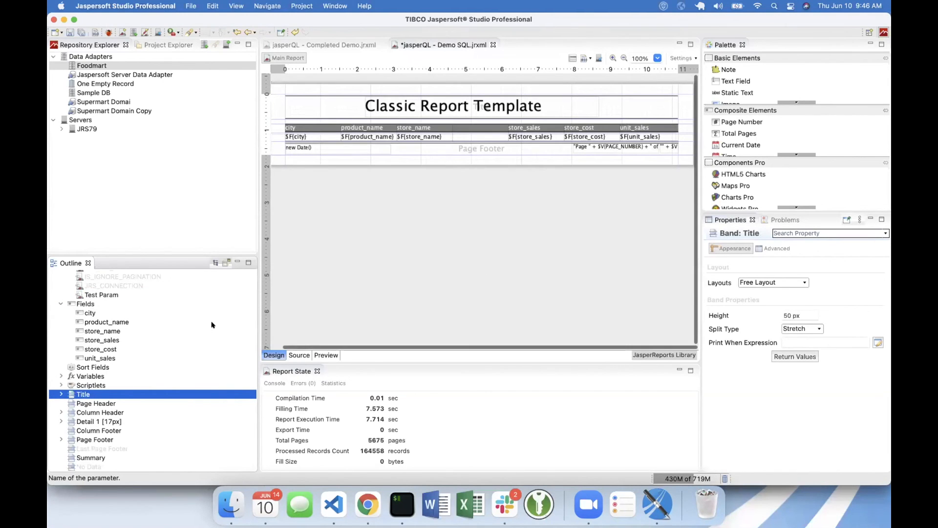
pyautogui.click(60, 394)
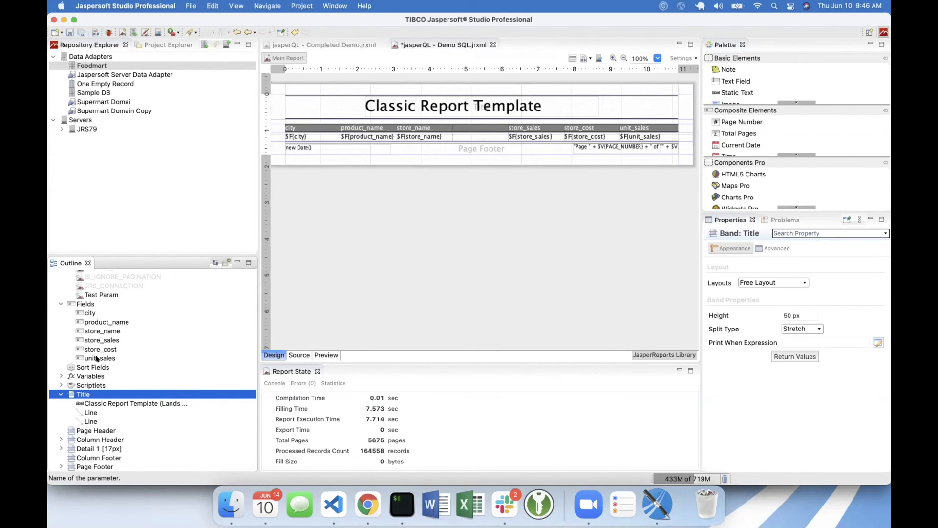
pyautogui.moveTo(92, 294); pyautogui.dragTo(82, 394)
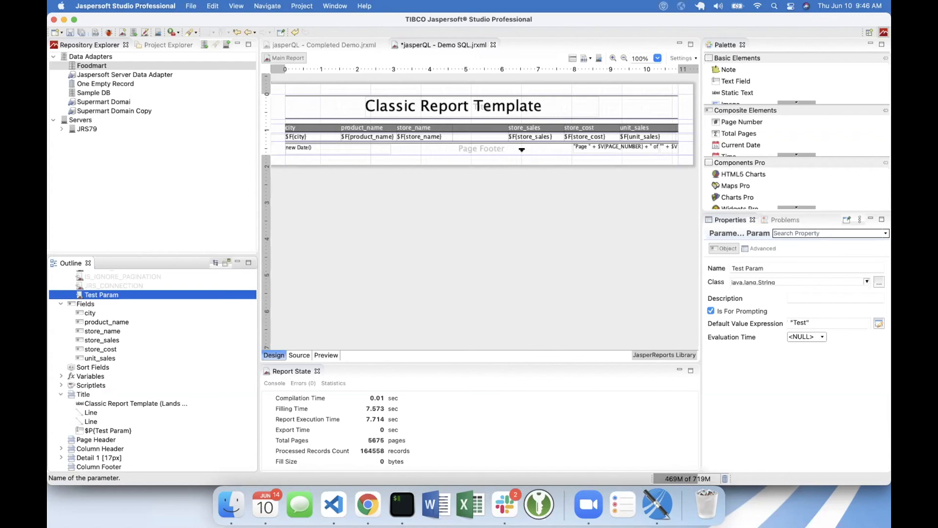
pyautogui.click(103, 430)
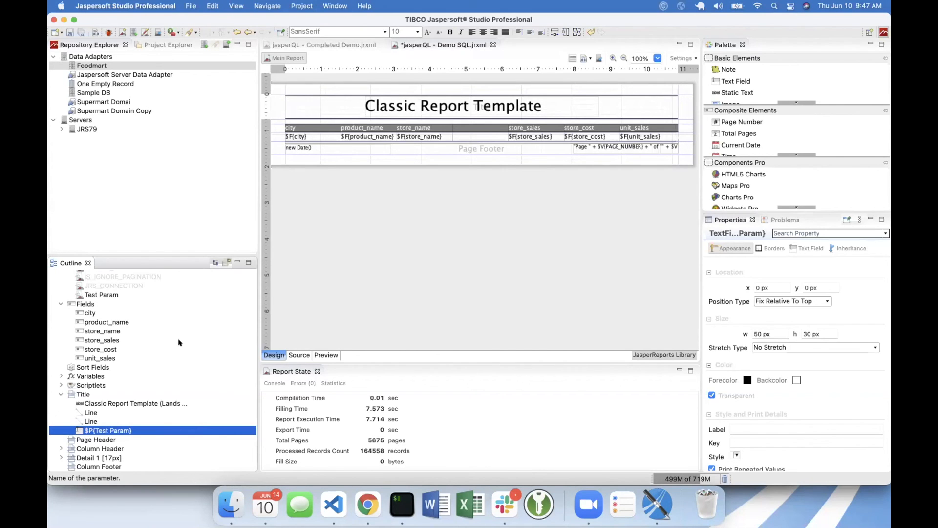
pyautogui.scroll(10, 178, 342)
pyautogui.scroll(-2, 179, 342)
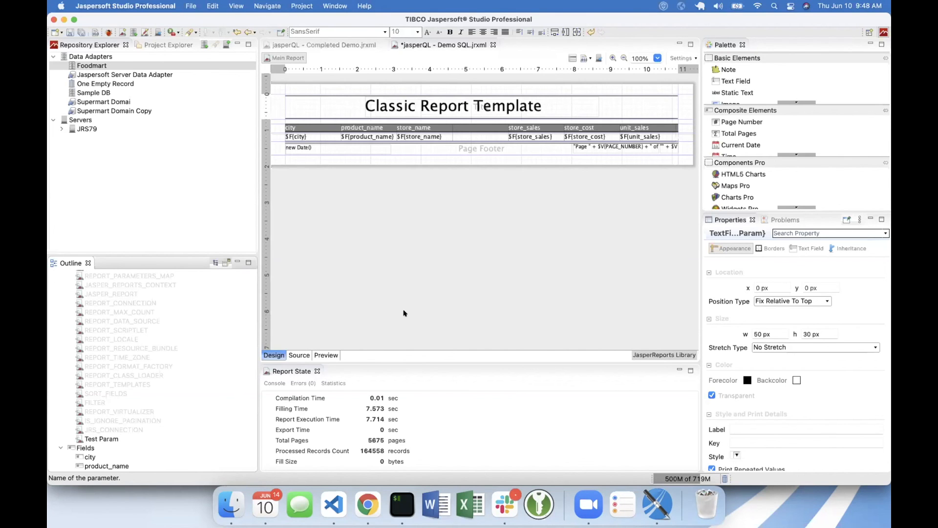
# - Start publishing the report to the server's Samples/Reports folder with the report unit label "jasperQL - Demo Live"
pyautogui.click(597, 55)
pyautogui.click(599, 57)
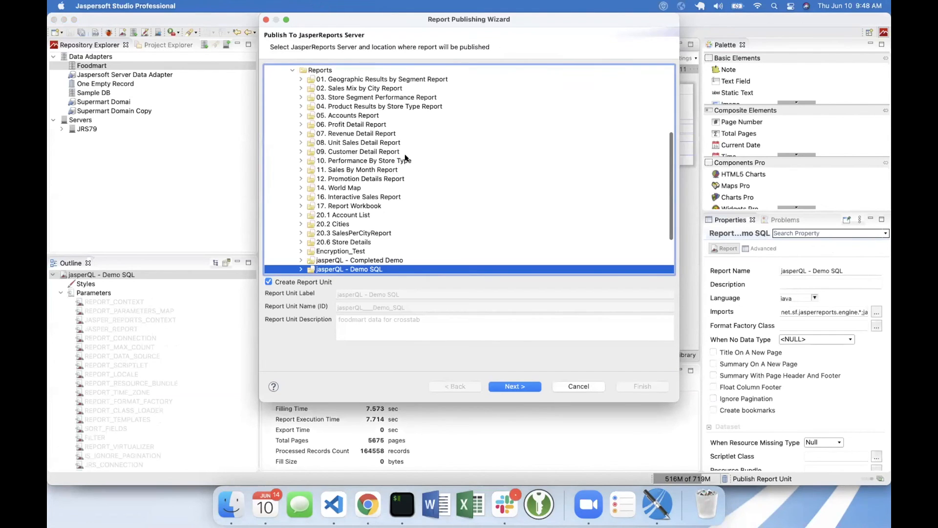
pyautogui.scroll(-2, 399, 225)
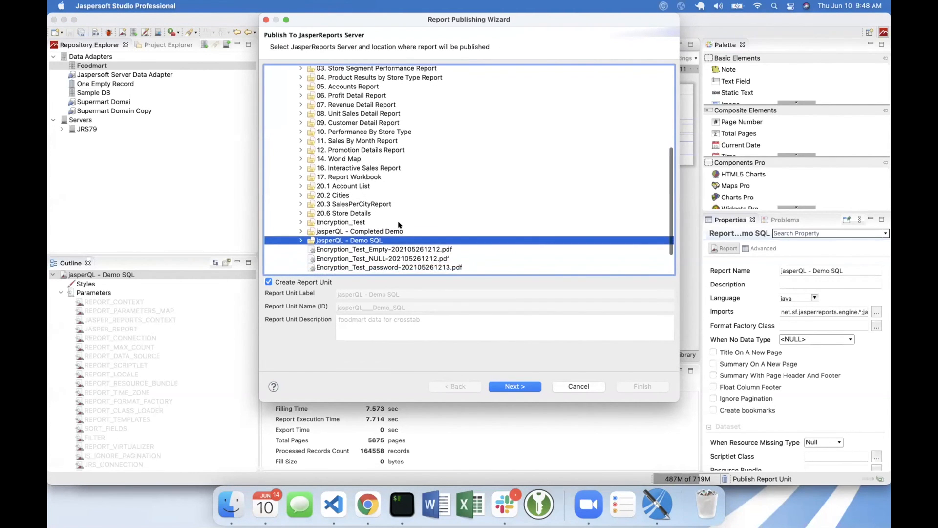
pyautogui.scroll(7, 399, 225)
pyautogui.click(316, 176)
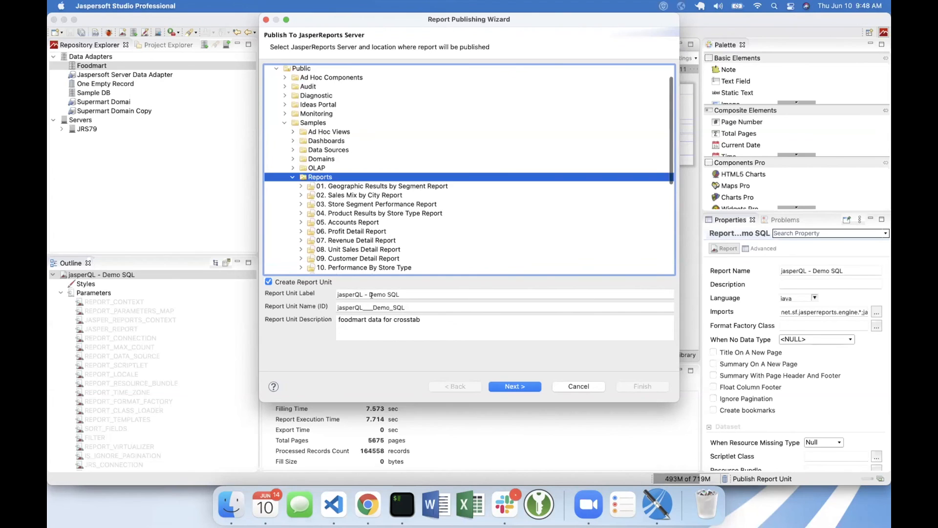
pyautogui.doubleClick(394, 293)
pyautogui.write('Live')
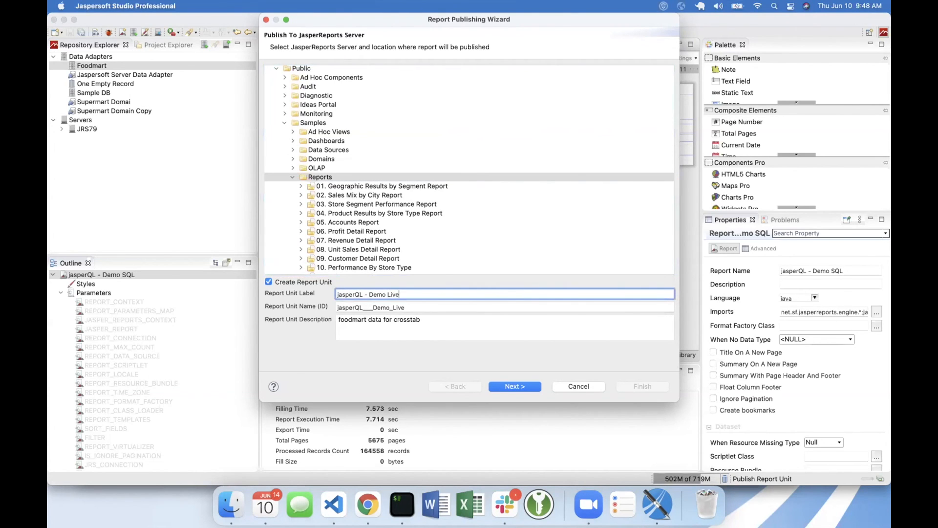
# - Finish publishing the report with the repository data source /public/Samples/Domains/supermartDomain
pyautogui.click(513, 386)
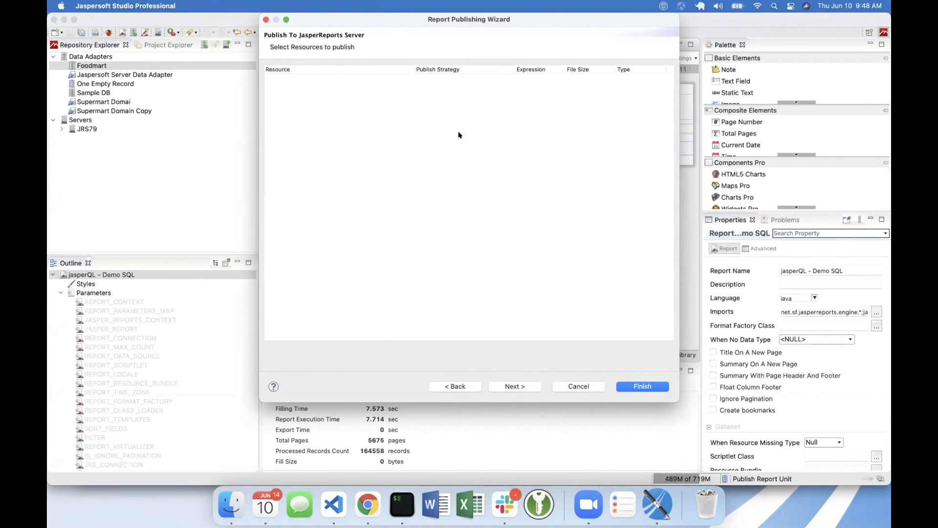
pyautogui.click(513, 385)
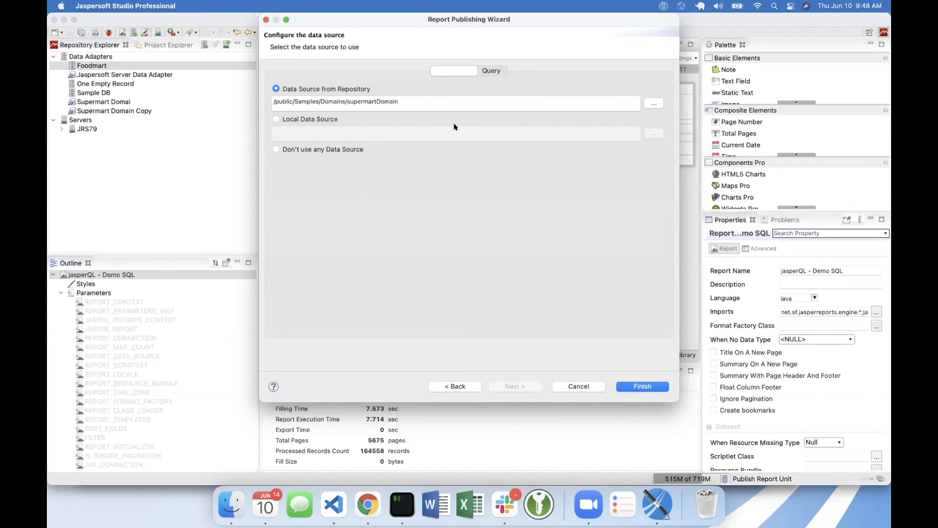
pyautogui.click(437, 101)
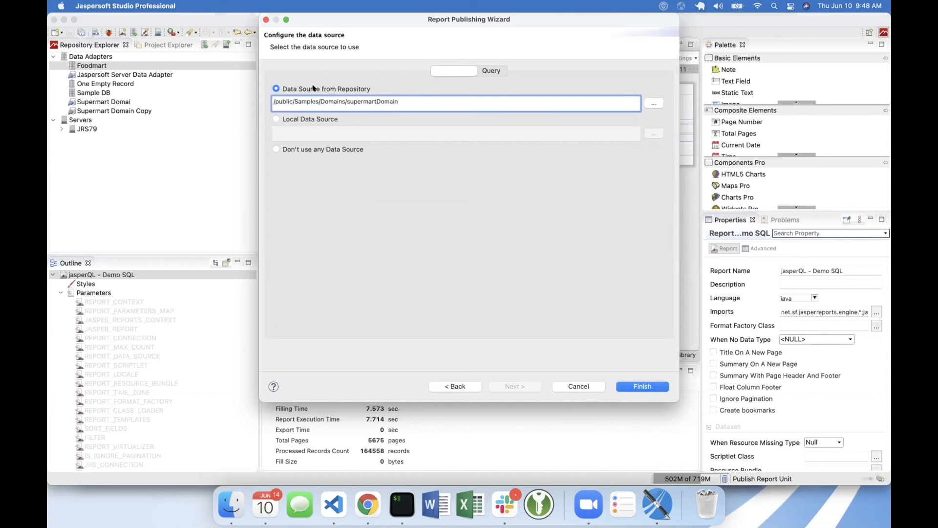
pyautogui.moveTo(315, 101); pyautogui.dragTo(398, 101)
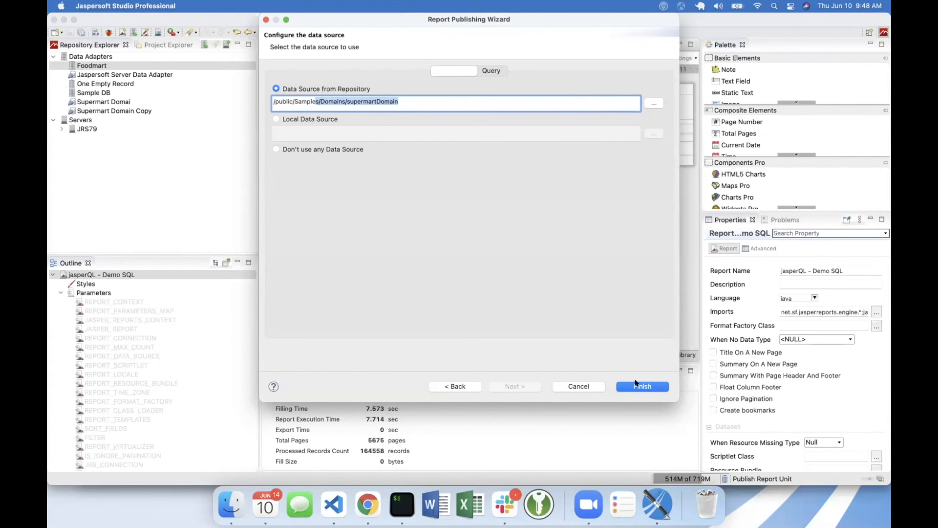
pyautogui.click(629, 386)
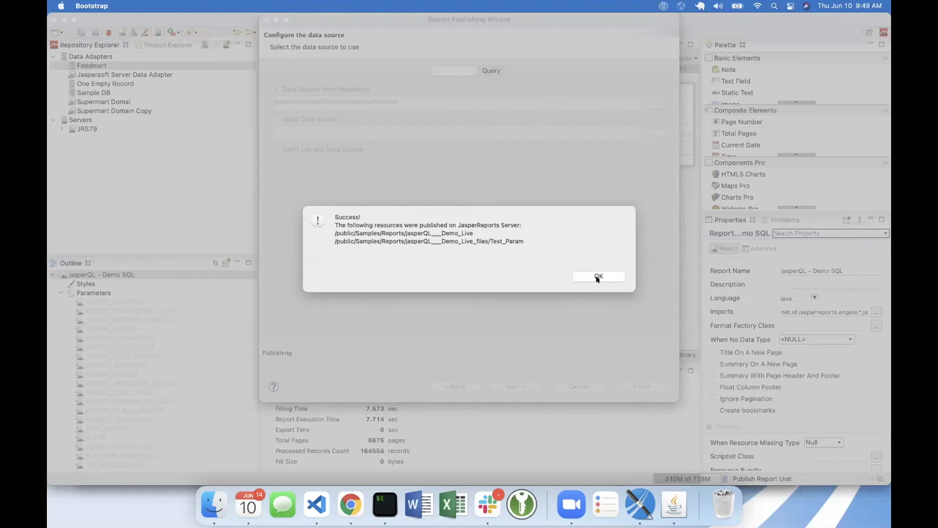
pyautogui.click(597, 277)
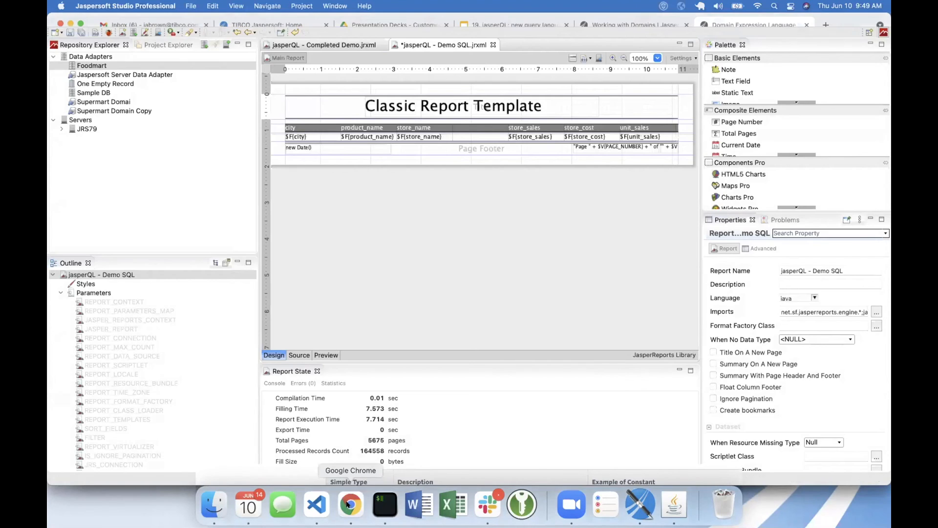
# - Switch to Chrome, log in to JasperReports Server and open the repository, dismissing the password check notice
pyautogui.click(347, 505)
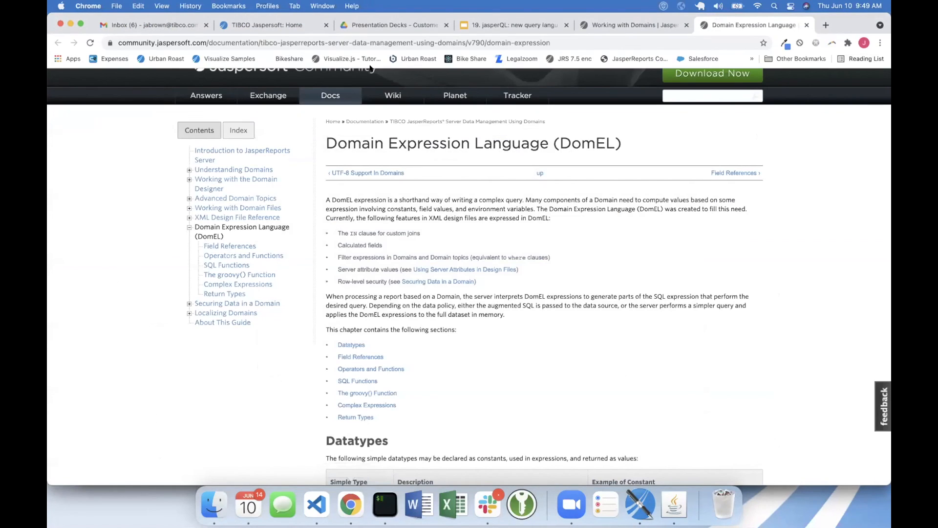
pyautogui.click(279, 22)
pyautogui.moveTo(230, 78)
pyautogui.click(237, 112)
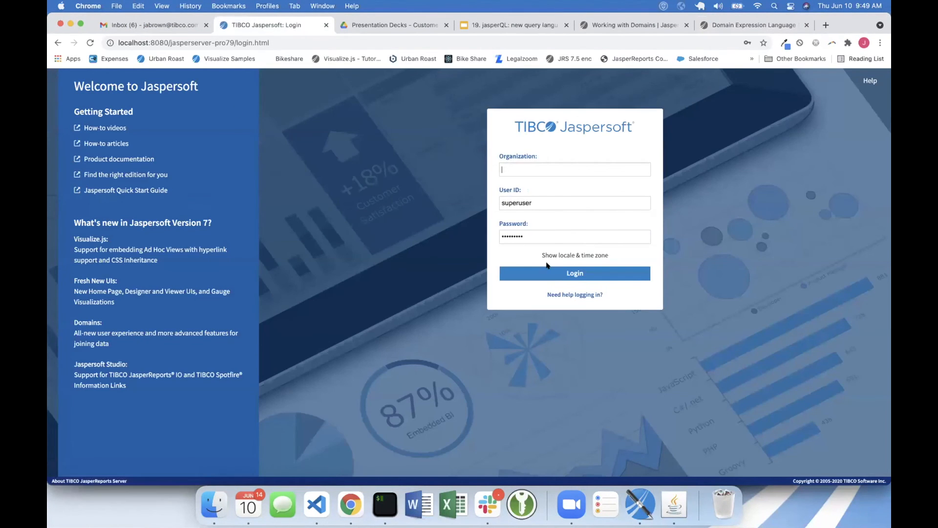
pyautogui.click(543, 273)
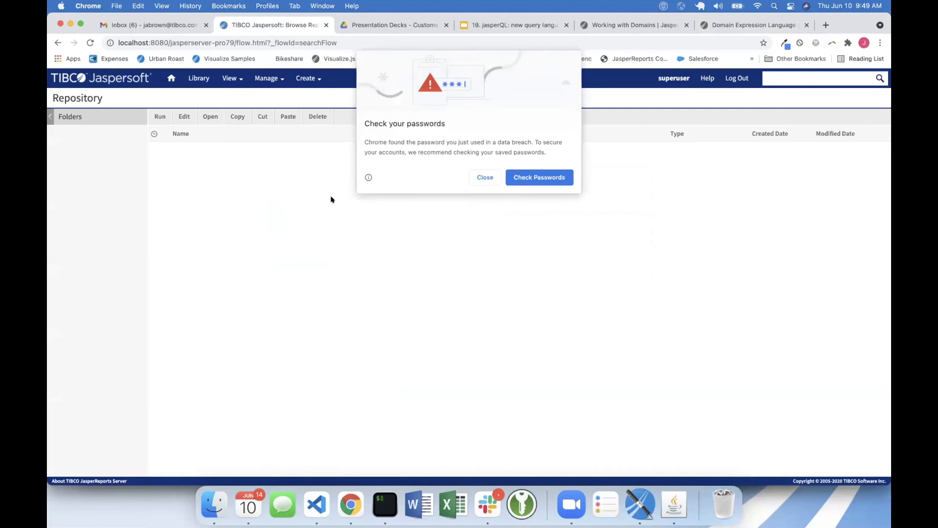
pyautogui.click(484, 178)
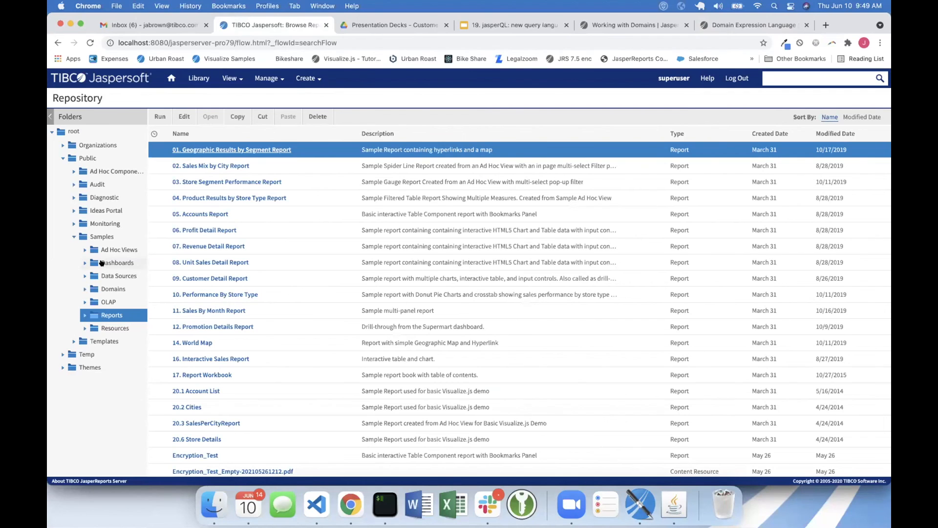
# - Run the jasperQL - Demo Live report with a text value entered for the Test Param input control
pyautogui.scroll(-5, 232, 263)
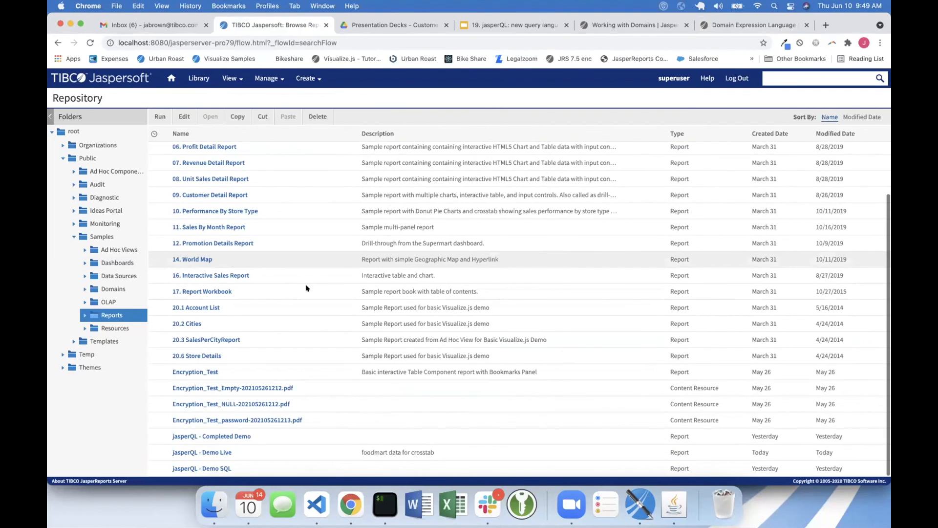
pyautogui.click(216, 451)
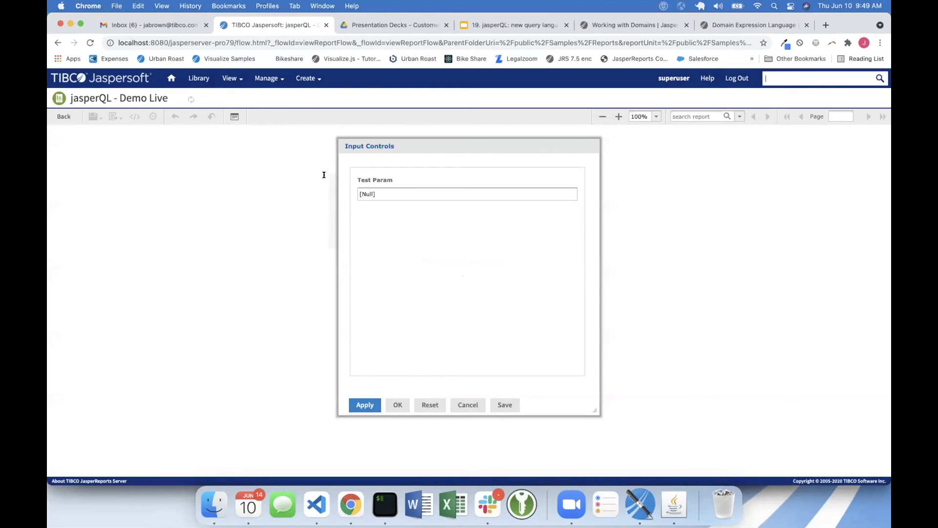
pyautogui.moveTo(390, 192); pyautogui.dragTo(323, 191)
pyautogui.write('Store 13')
pyautogui.click(397, 405)
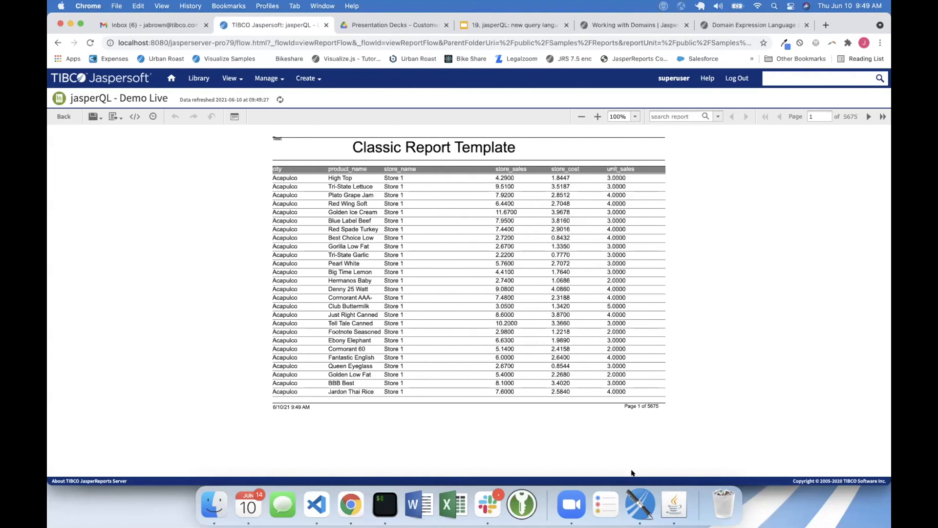
# - Return to the repository and open the jasperQL - Demo Live report for editing at its controls and resources
pyautogui.moveTo(237, 87)
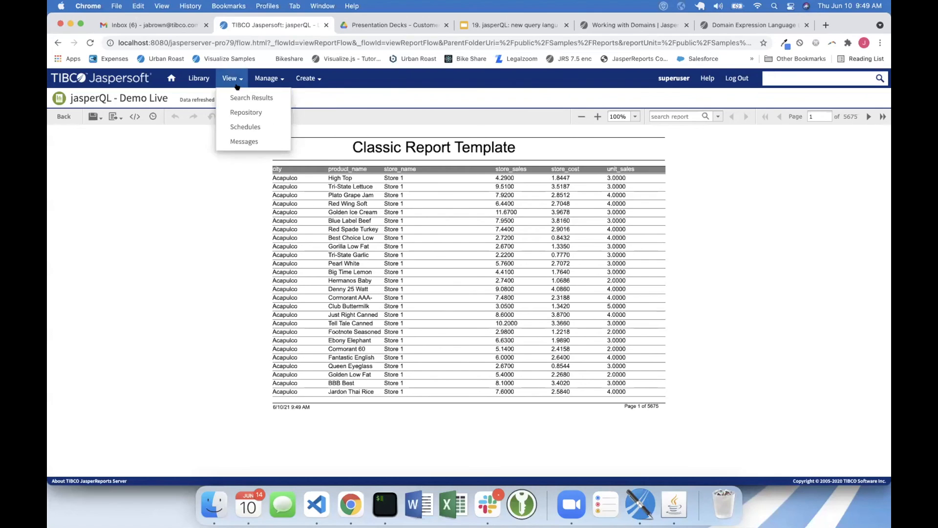
pyautogui.click(246, 112)
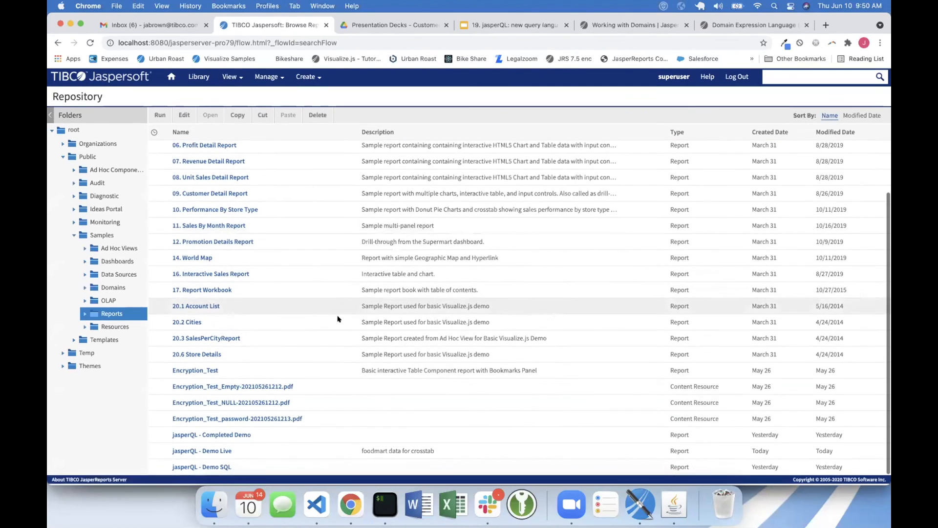
pyautogui.click(280, 449)
pyautogui.rightClick(278, 448)
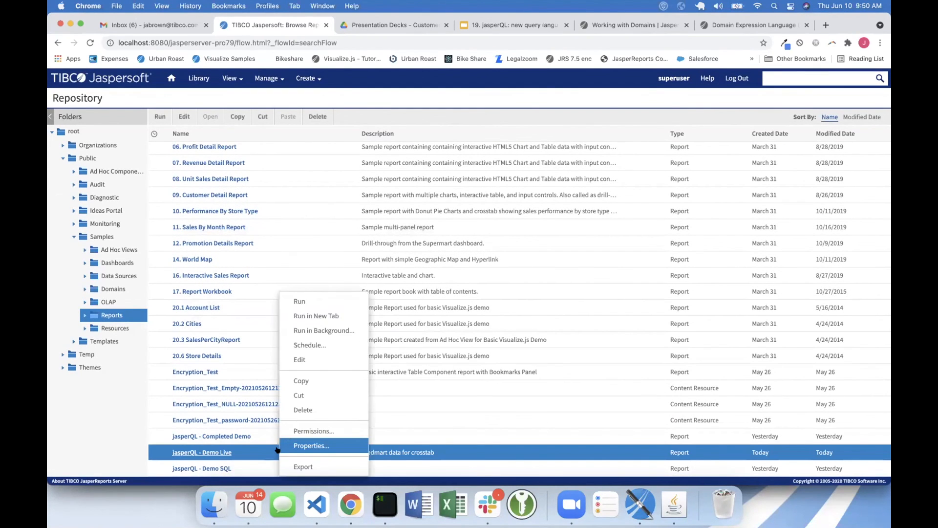
pyautogui.click(306, 360)
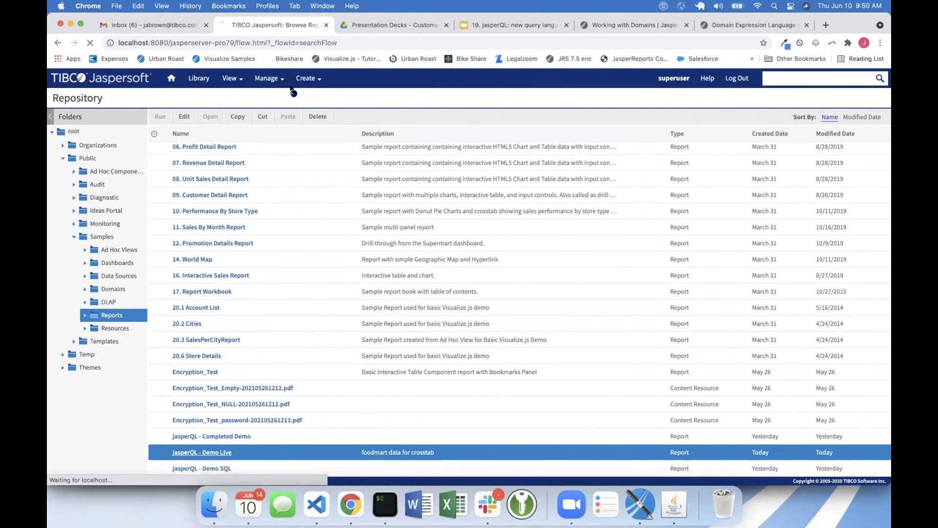
pyautogui.click(94, 166)
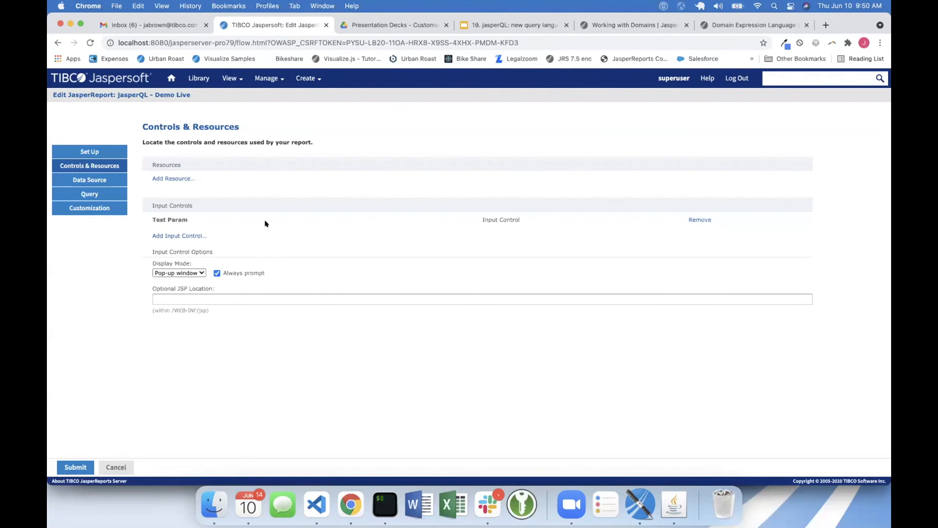
pyautogui.click(178, 219)
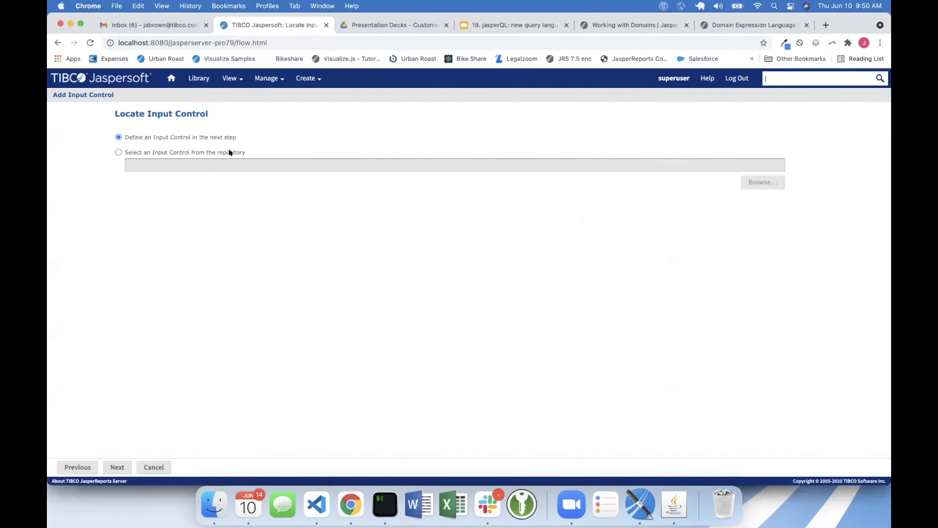
pyautogui.click(227, 152)
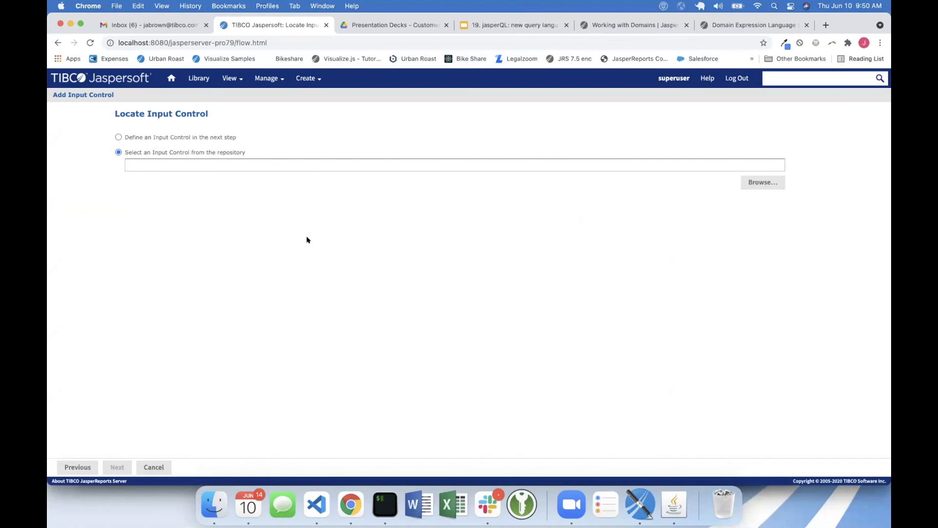
pyautogui.click(155, 467)
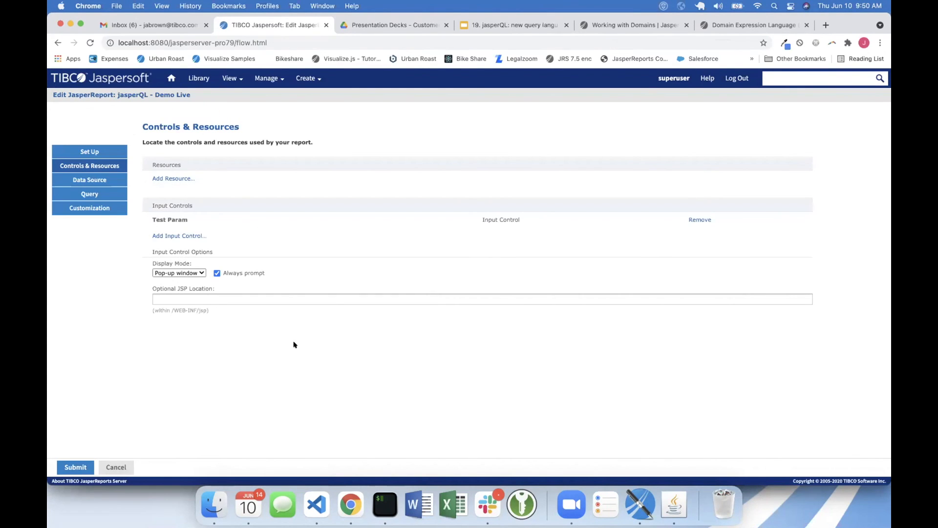